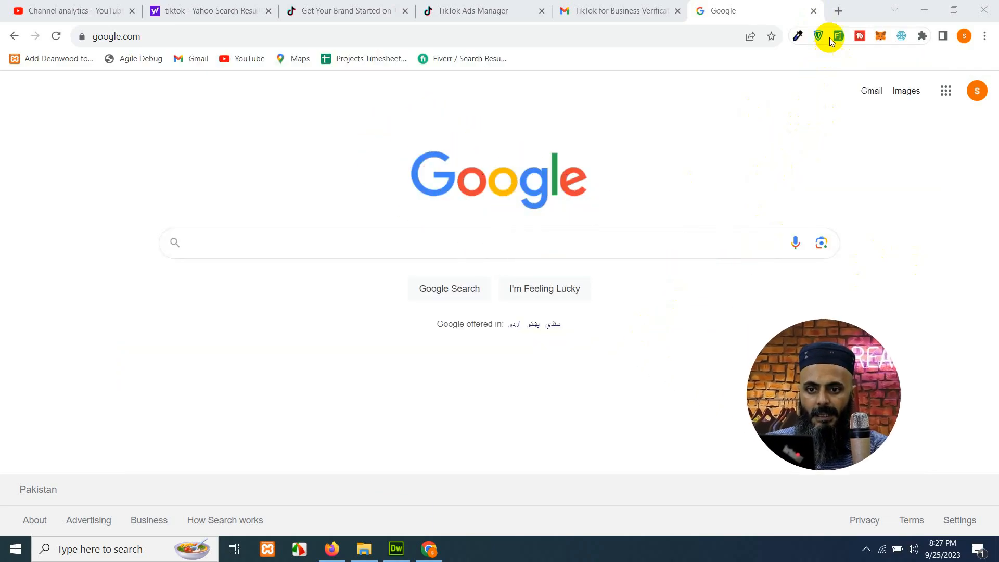
{"action": "left_click", "coordinate": [838, 11]}
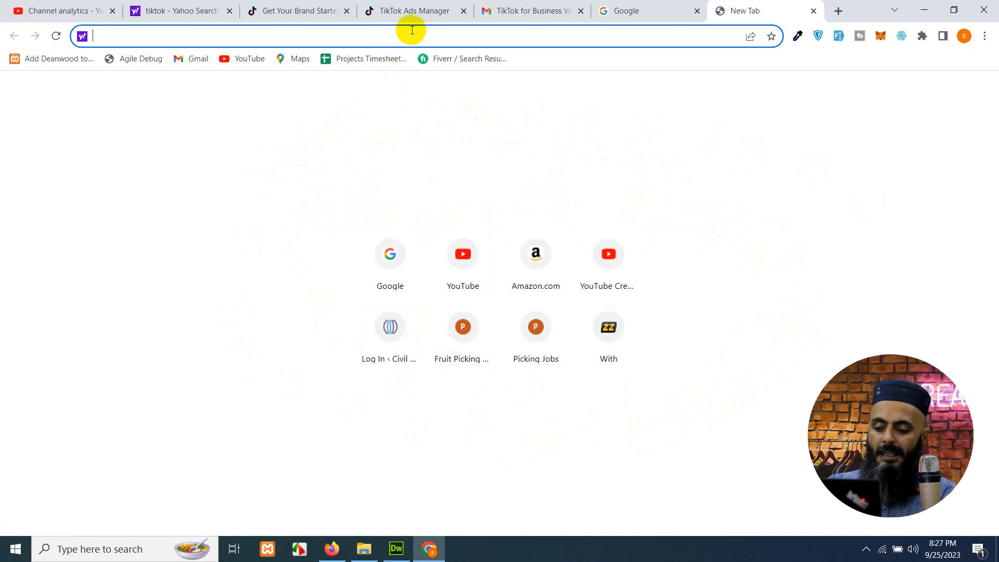
{"action": "type", "text": "www."}
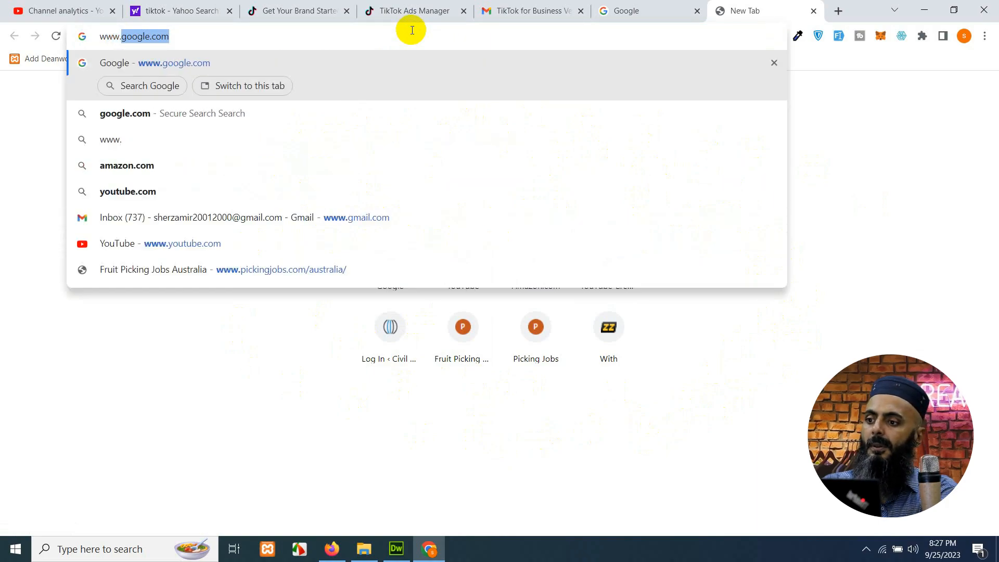
{"action": "type", "text": "selflfst"}
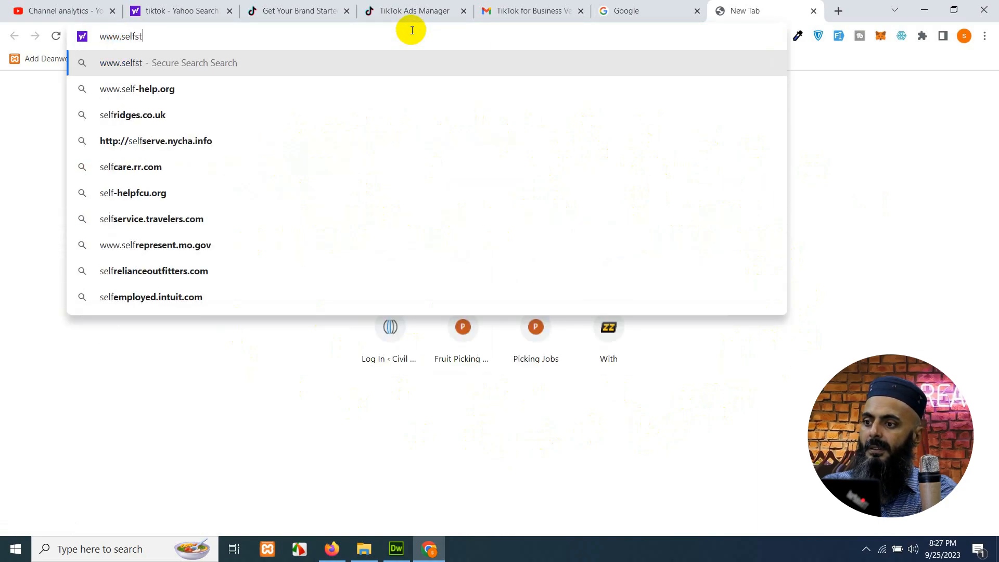
{"action": "type", "text": "udyhelp.om"}
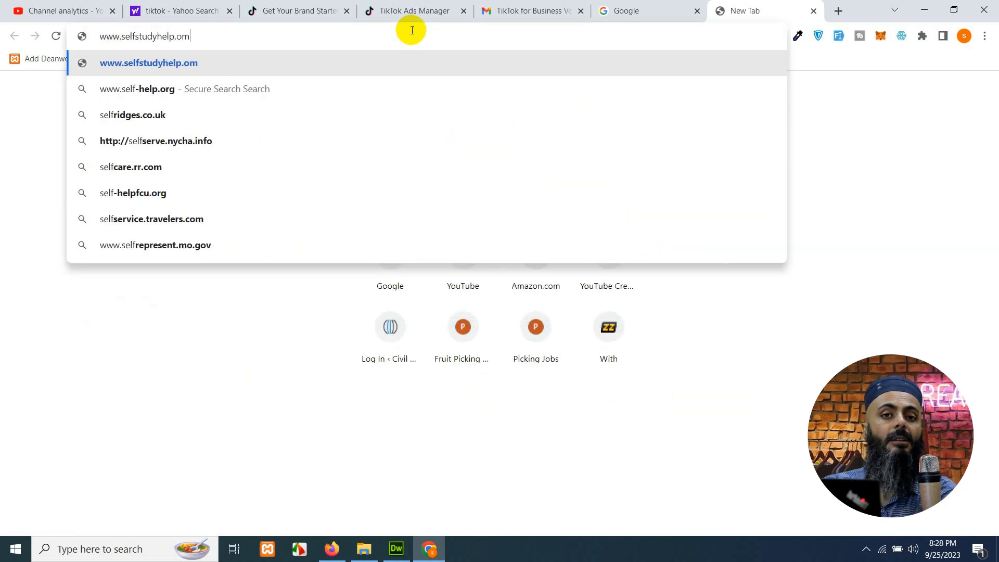
{"action": "key", "text": "Return"}
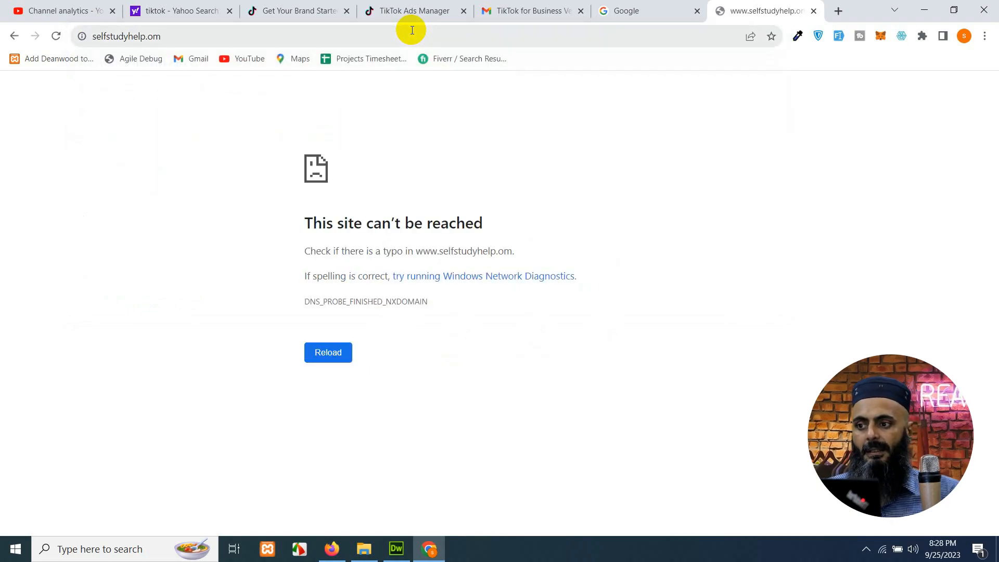
{"action": "left_click", "coordinate": [147, 36]}
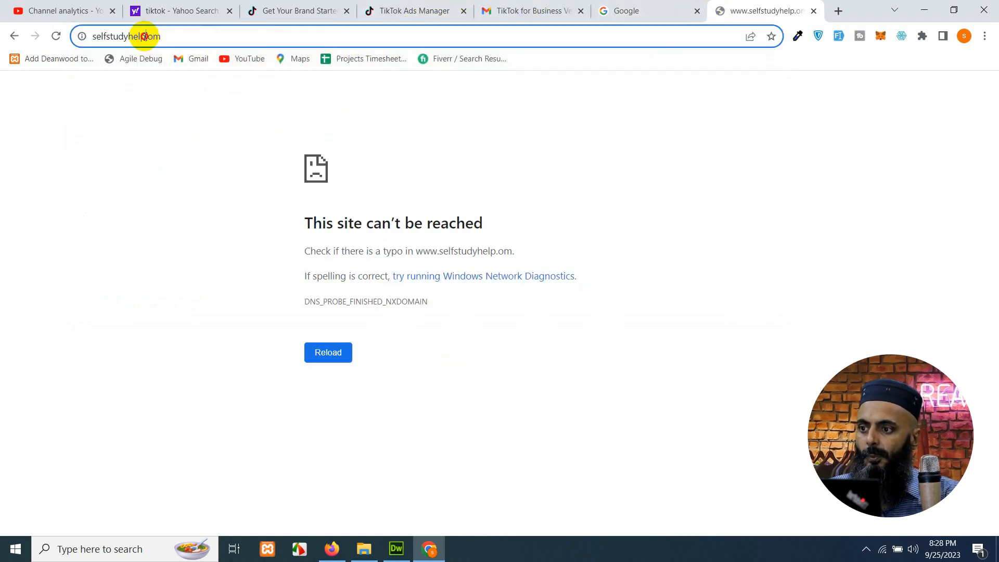
{"action": "left_click", "coordinate": [175, 36]}
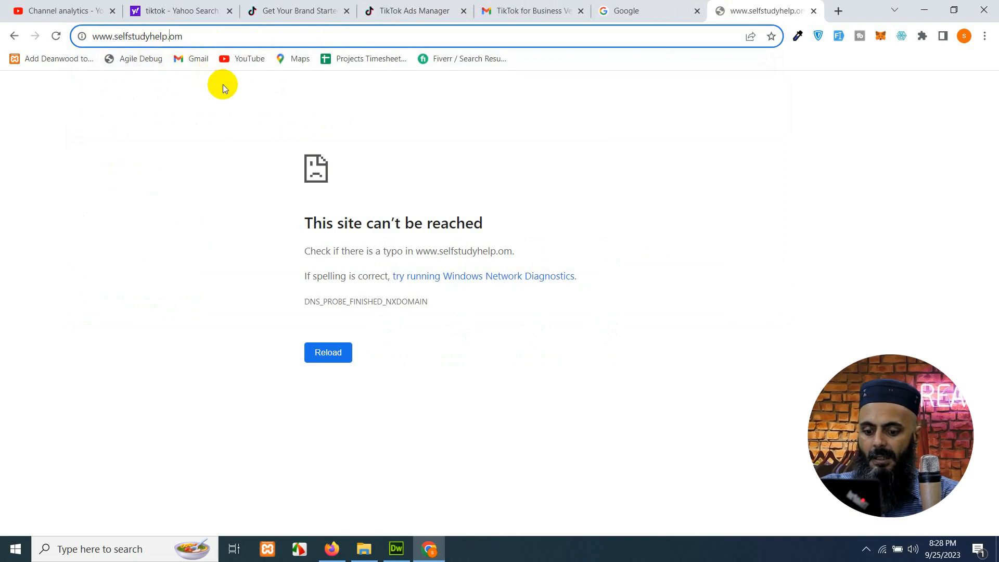
{"action": "type", "text": "c"}
{"action": "key", "text": "Return"}
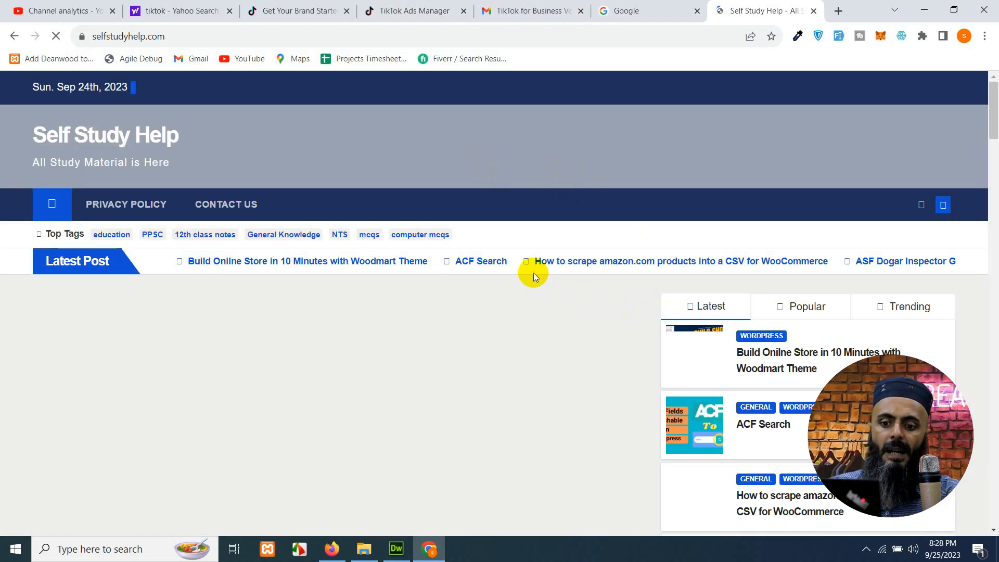
- Search the Self Study Help site for "woodmart" using the header search
{"action": "scroll", "coordinate": [640, 330], "scroll_direction": "down", "scroll_amount": 1}
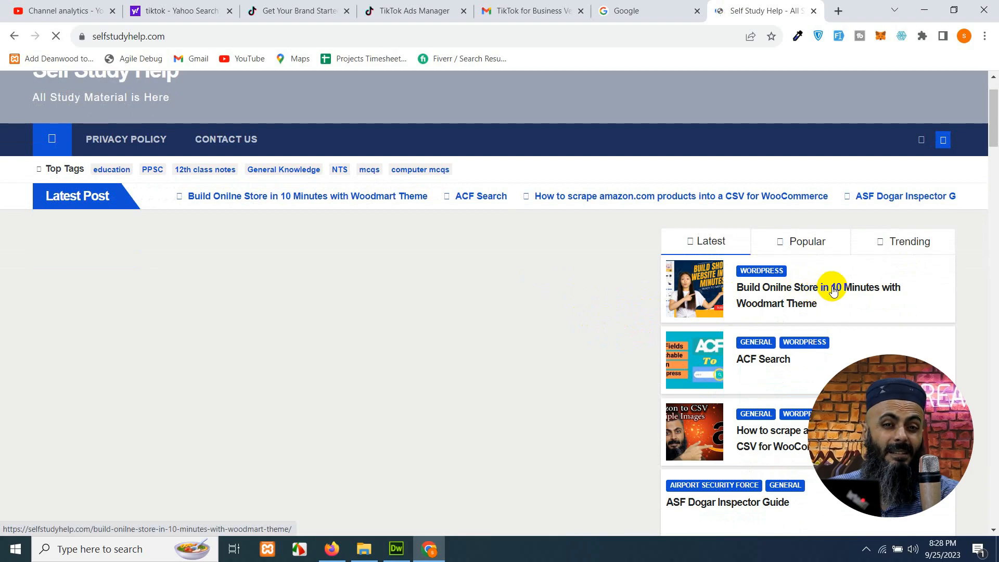
{"action": "scroll", "coordinate": [694, 323], "scroll_direction": "down", "scroll_amount": 7}
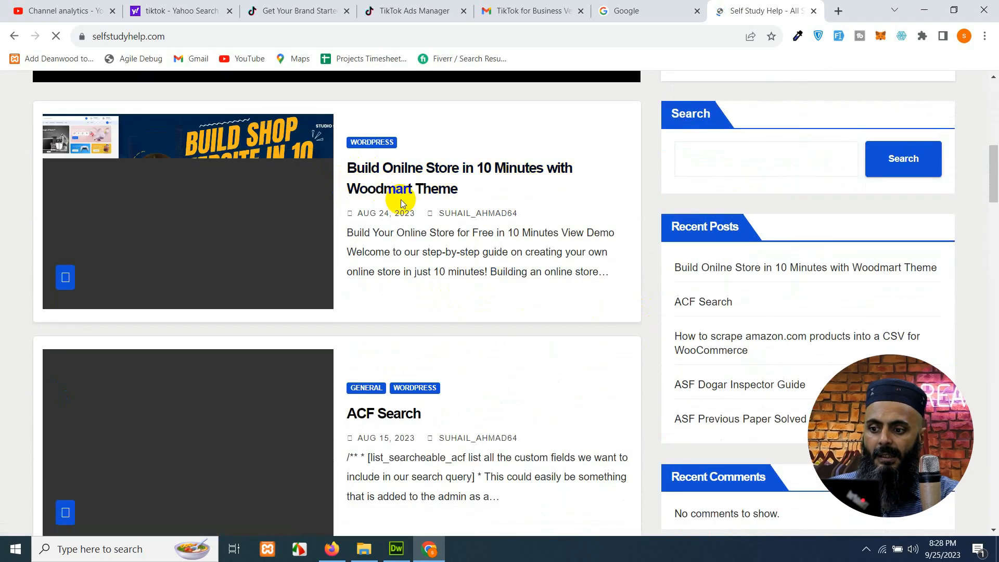
{"action": "scroll", "coordinate": [527, 307], "scroll_direction": "up", "scroll_amount": 6}
{"action": "scroll", "coordinate": [527, 307], "scroll_direction": "up", "scroll_amount": 3}
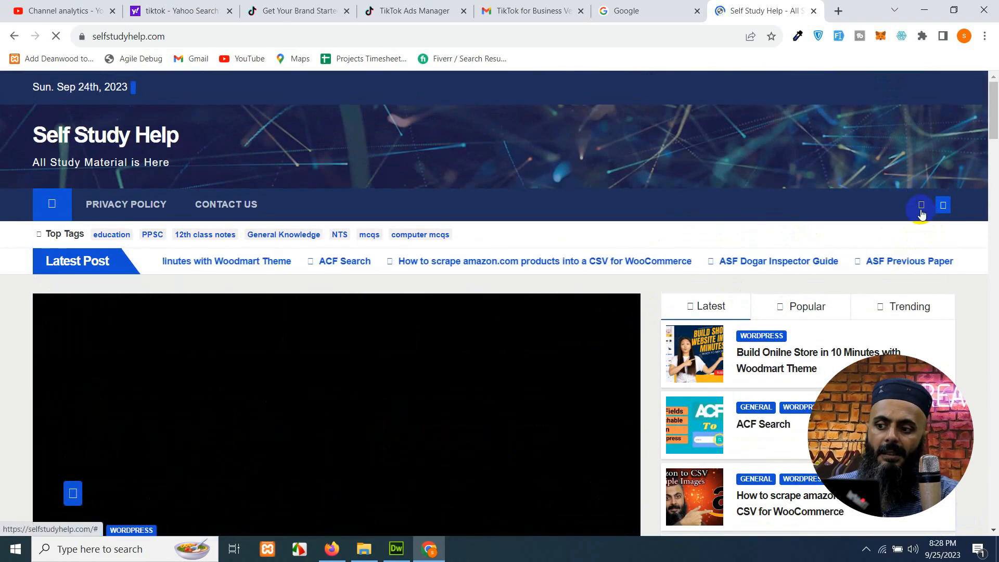
{"action": "left_click", "coordinate": [921, 205]}
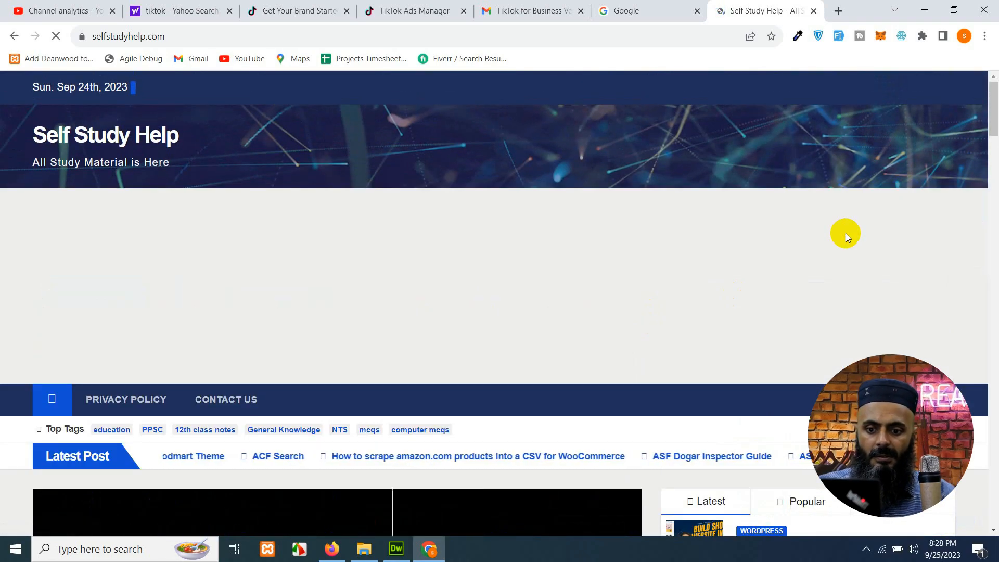
{"action": "left_click", "coordinate": [922, 400]}
{"action": "scroll", "coordinate": [922, 403], "scroll_direction": "down", "scroll_amount": 2}
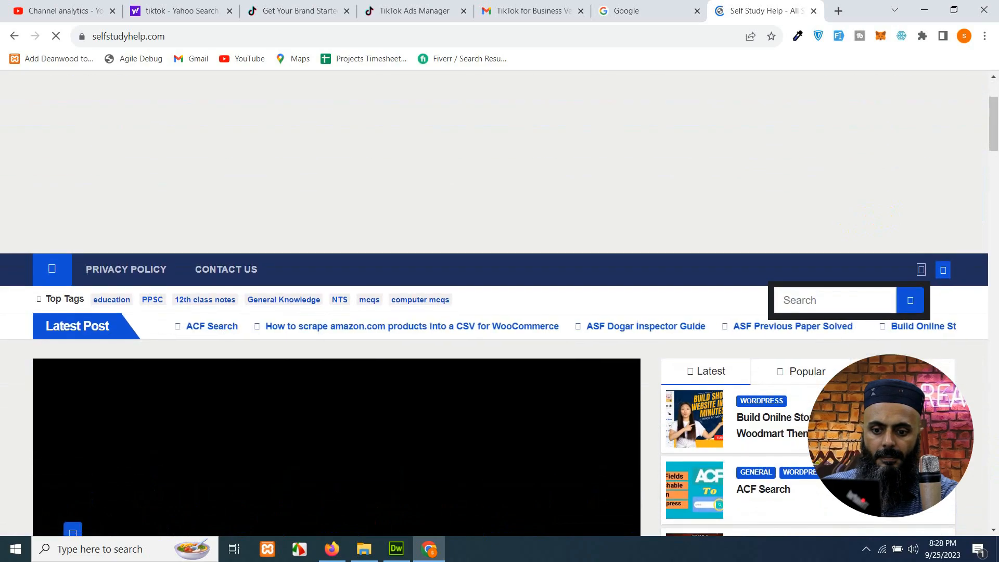
{"action": "left_click", "coordinate": [861, 301]}
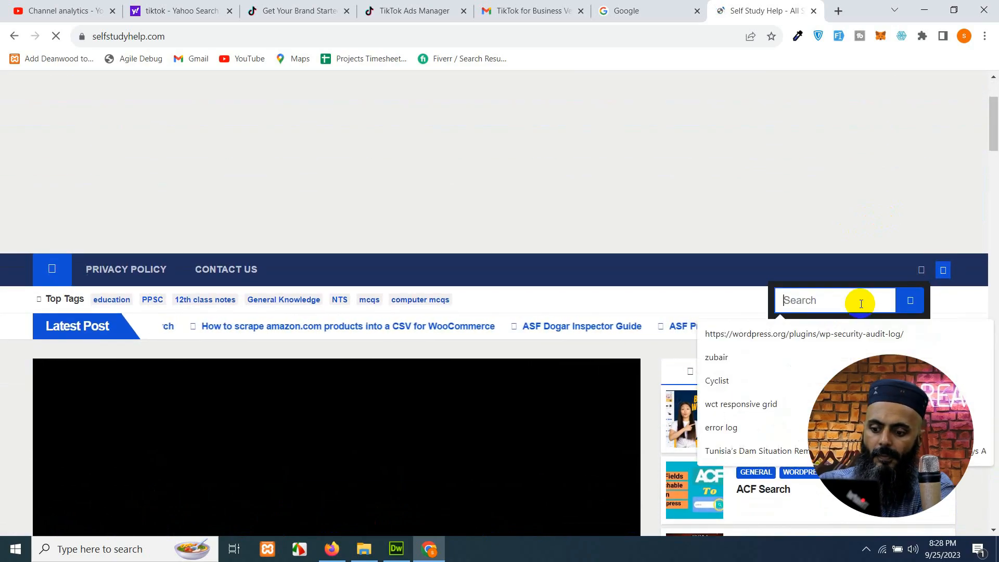
{"action": "type", "text": "woodmart"}
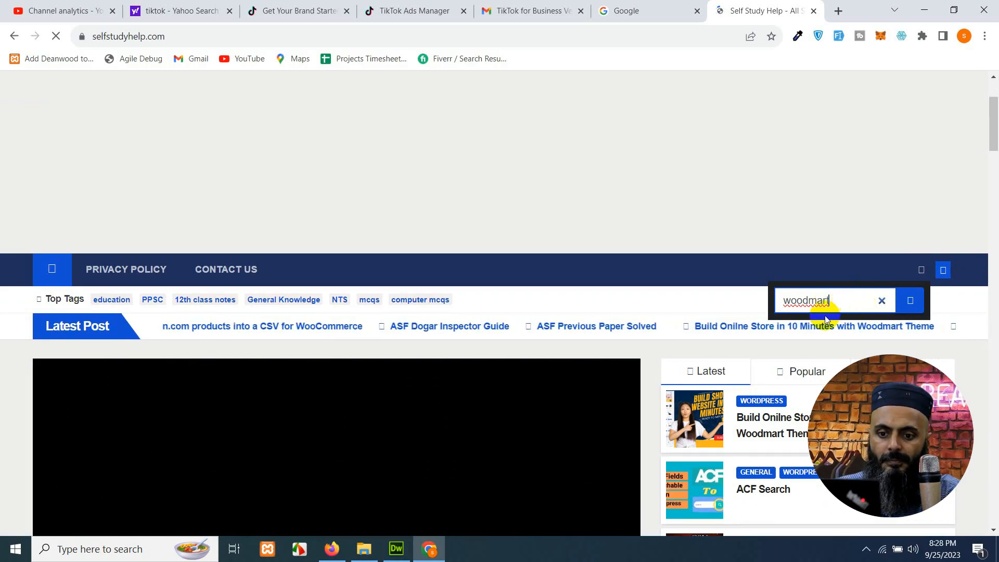
{"action": "left_click", "coordinate": [910, 305]}
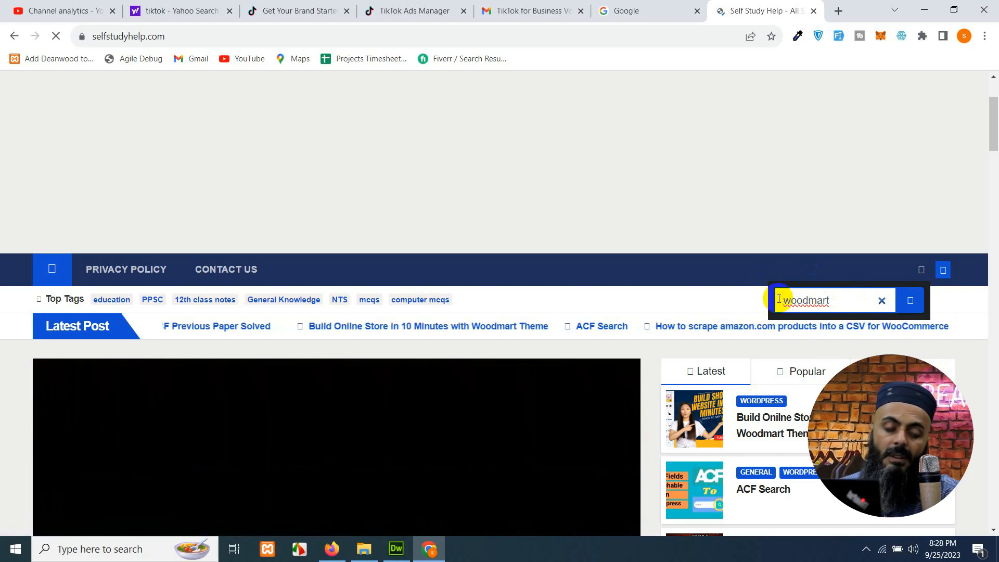
- Open the post "Build Onilne Store in 10 Minutes with Woodmart Theme" from the home page's post list
{"action": "scroll", "coordinate": [775, 300], "scroll_direction": "down", "scroll_amount": 5}
{"action": "scroll", "coordinate": [305, 364], "scroll_direction": "down", "scroll_amount": 4}
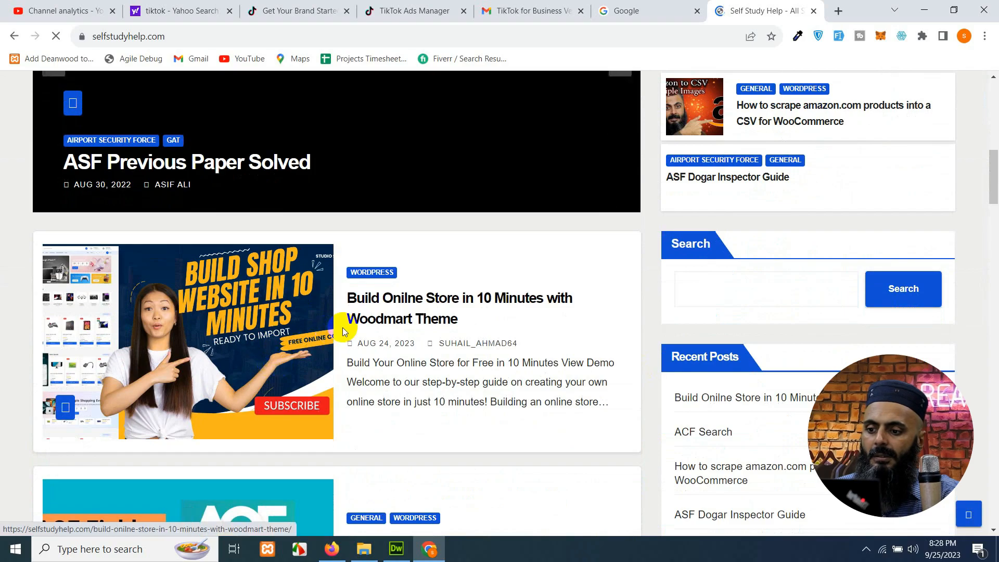
{"action": "left_click", "coordinate": [395, 306]}
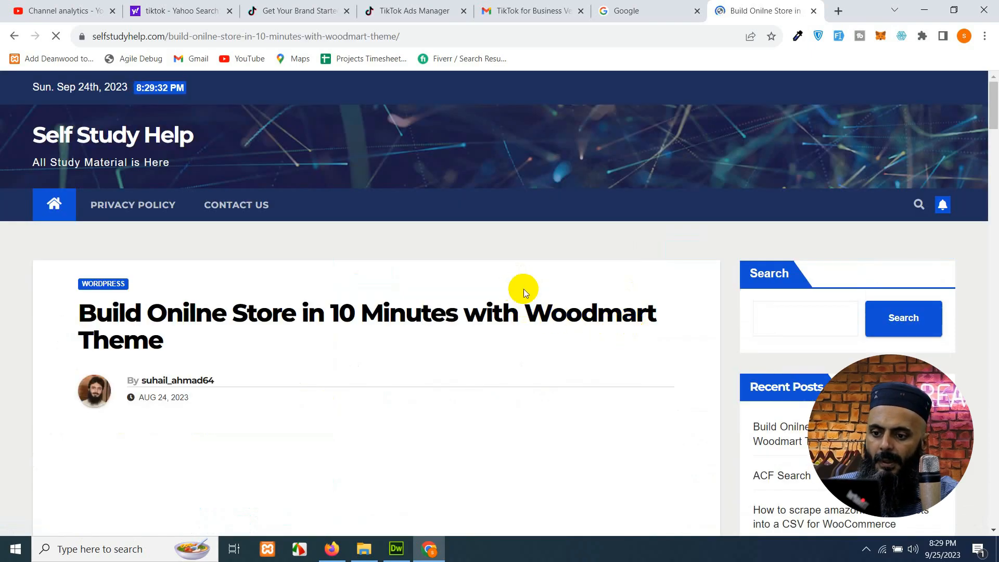
- Open the article's View Demo link in a new tab and look through the demo store's home page
{"action": "scroll", "coordinate": [581, 276], "scroll_direction": "down", "scroll_amount": 5}
{"action": "scroll", "coordinate": [581, 276], "scroll_direction": "down", "scroll_amount": 10}
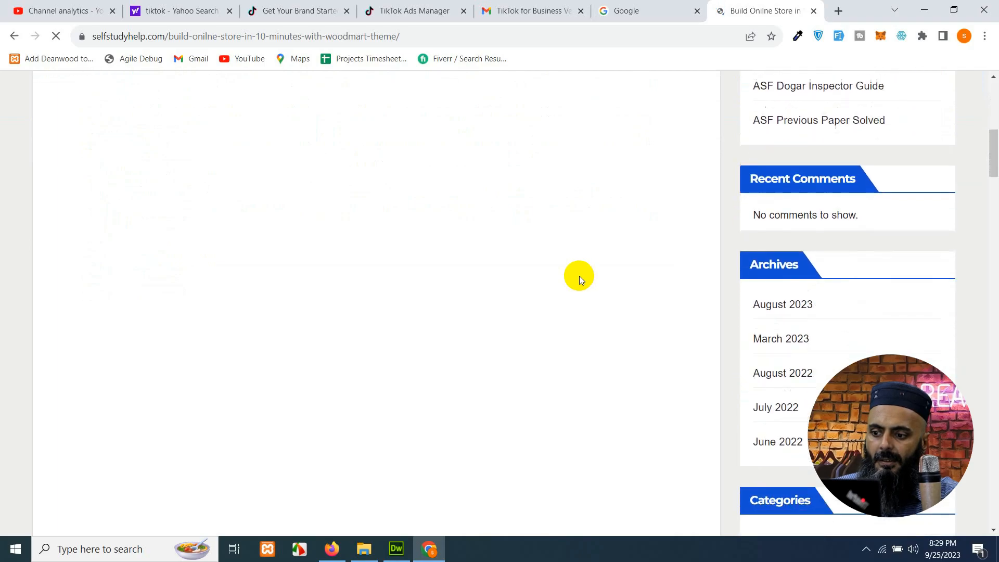
{"action": "scroll", "coordinate": [579, 276], "scroll_direction": "down", "scroll_amount": 13}
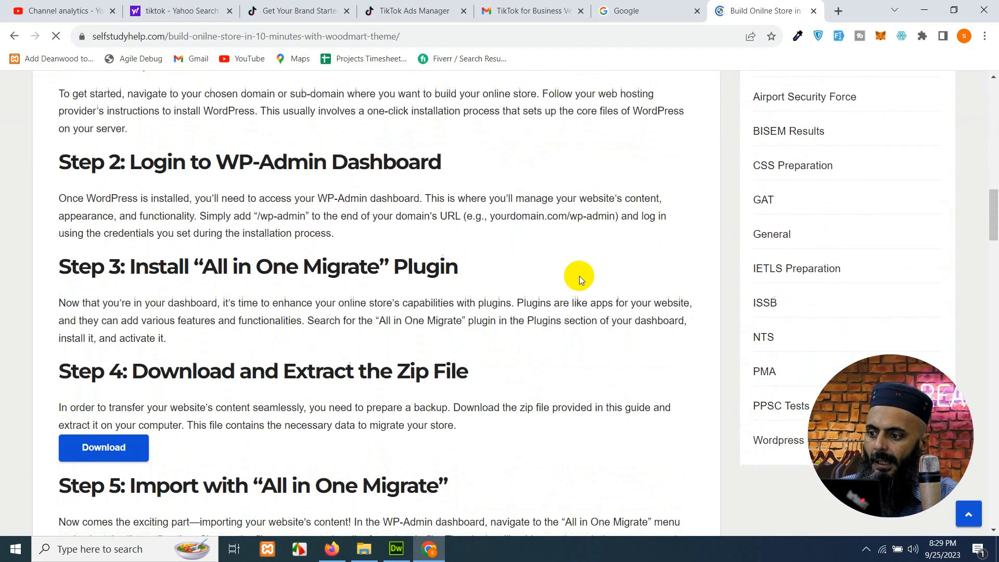
{"action": "scroll", "coordinate": [471, 277], "scroll_direction": "up", "scroll_amount": 7}
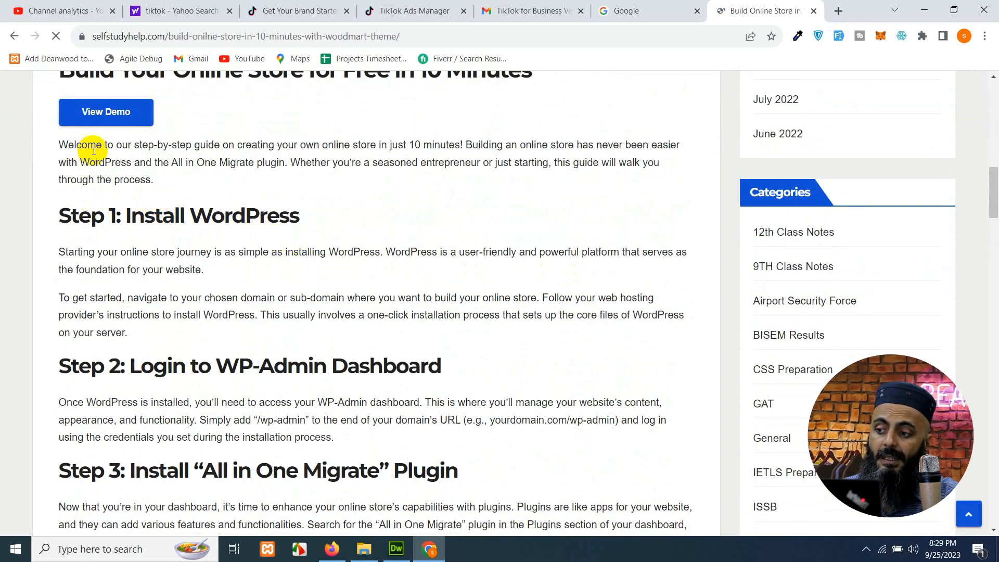
{"action": "scroll", "coordinate": [94, 151], "scroll_direction": "up", "scroll_amount": 3}
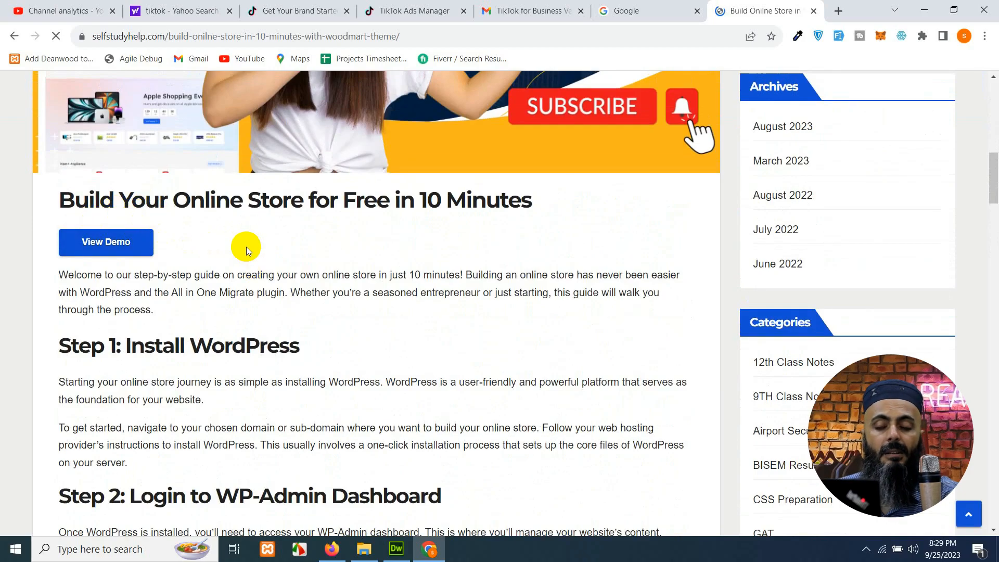
{"action": "right_click", "coordinate": [107, 245]}
{"action": "left_click", "coordinate": [130, 256]}
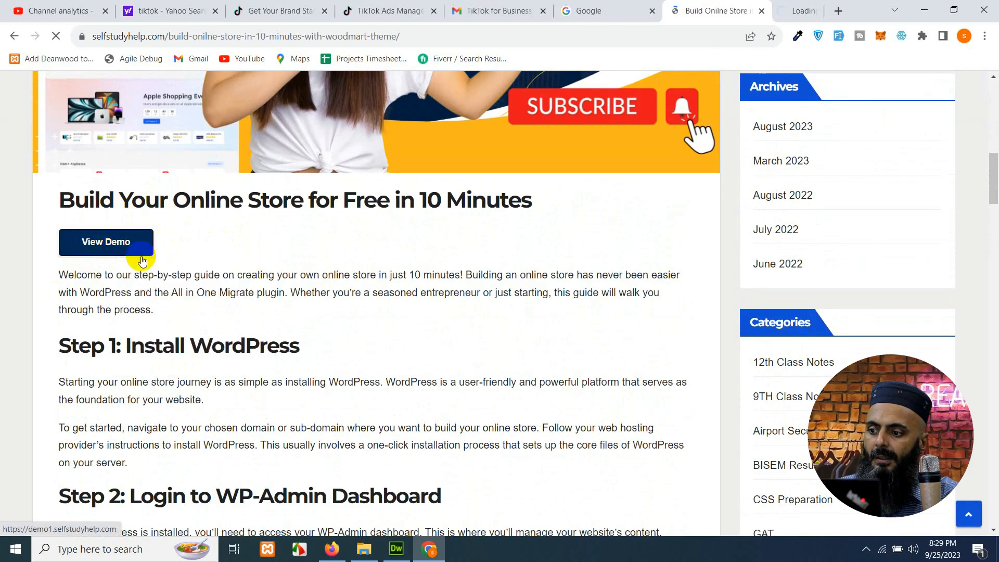
{"action": "left_click", "coordinate": [770, 10]}
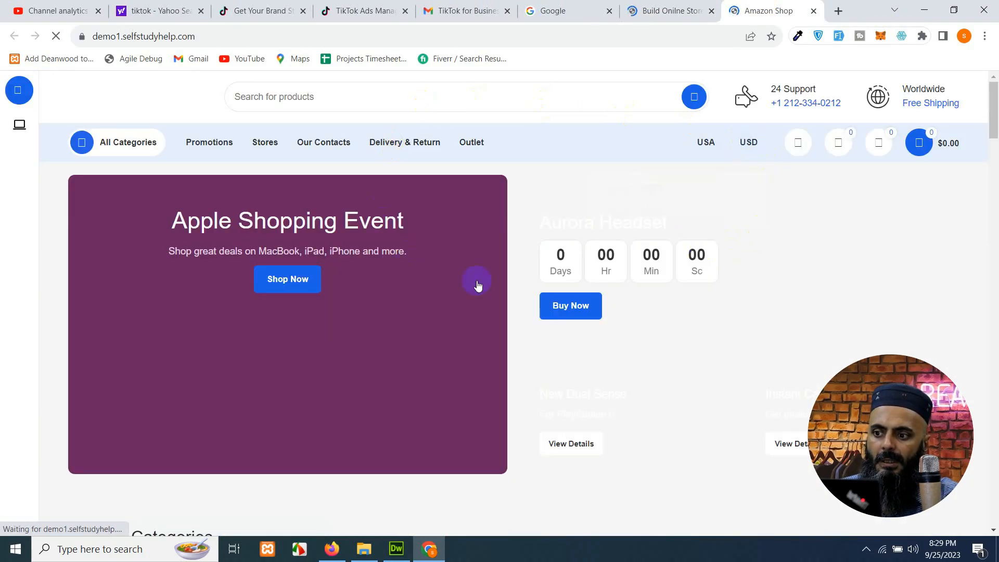
{"action": "scroll", "coordinate": [709, 320], "scroll_direction": "down", "scroll_amount": 18}
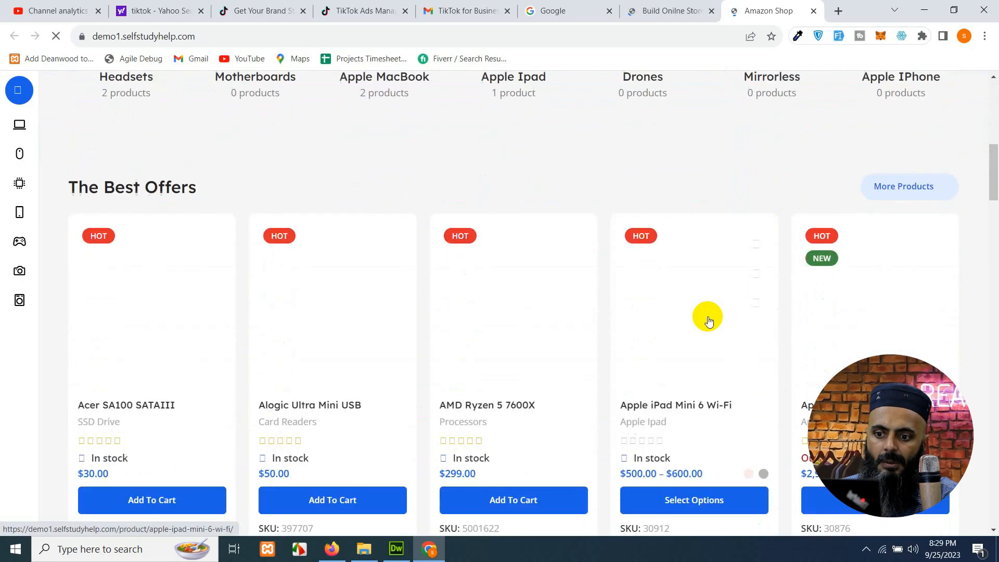
{"action": "scroll", "coordinate": [728, 314], "scroll_direction": "up", "scroll_amount": 6}
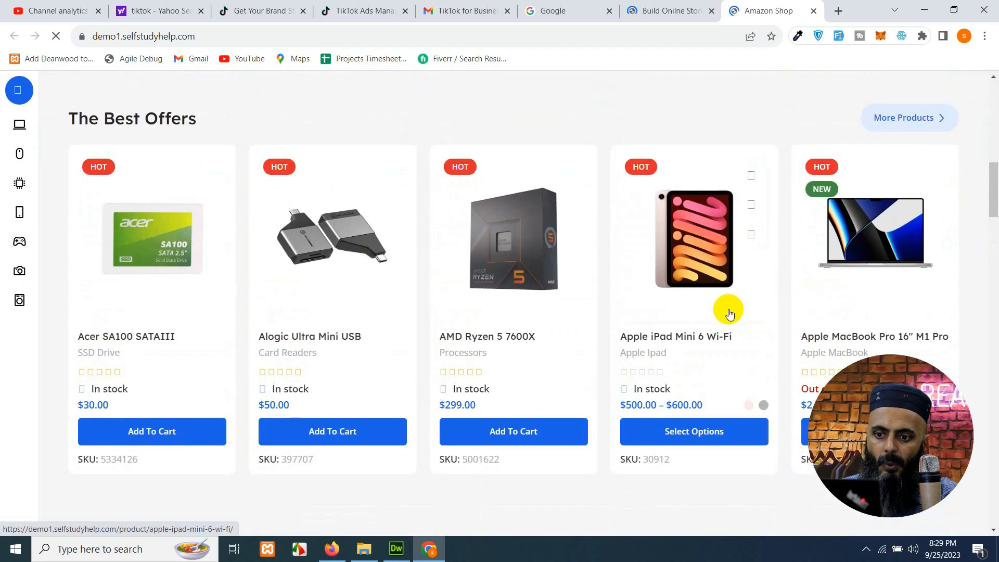
{"action": "scroll", "coordinate": [730, 321], "scroll_direction": "down", "scroll_amount": 16}
{"action": "scroll", "coordinate": [730, 323], "scroll_direction": "up", "scroll_amount": 16}
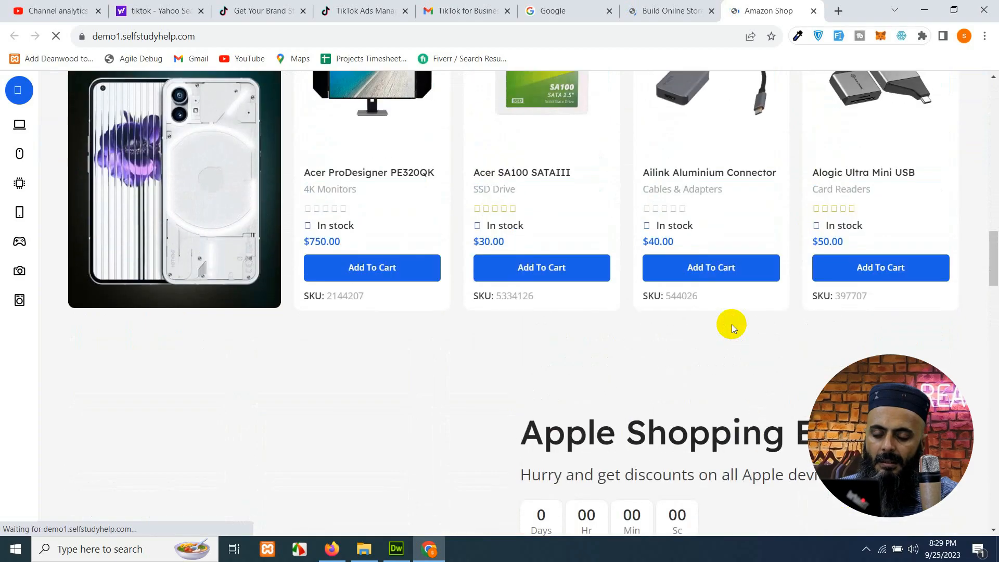
{"action": "scroll", "coordinate": [729, 327], "scroll_direction": "up", "scroll_amount": 12}
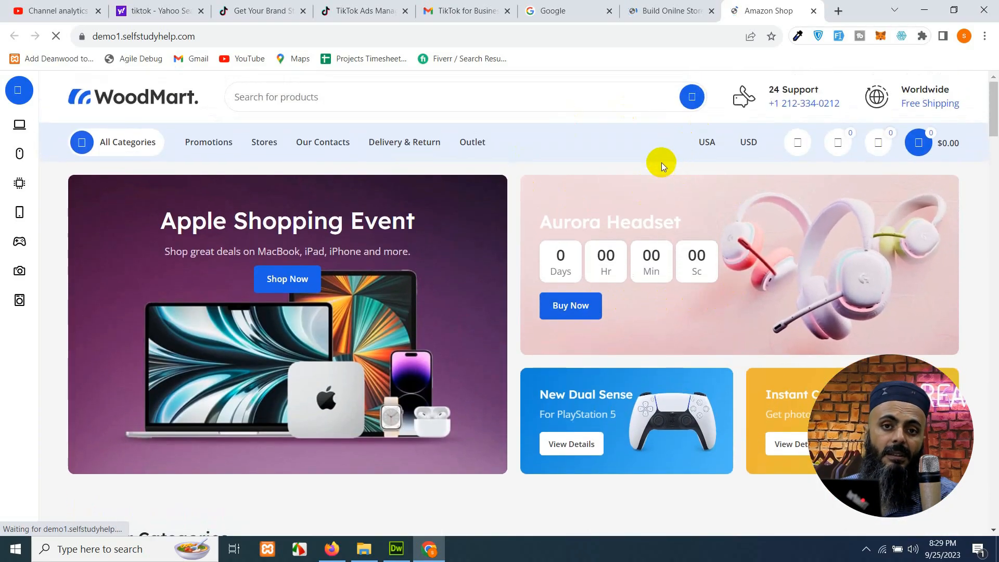
- Return to the Woodmart article and review its setup steps from installing WordPress through the embedded video
{"action": "left_click", "coordinate": [644, 15]}
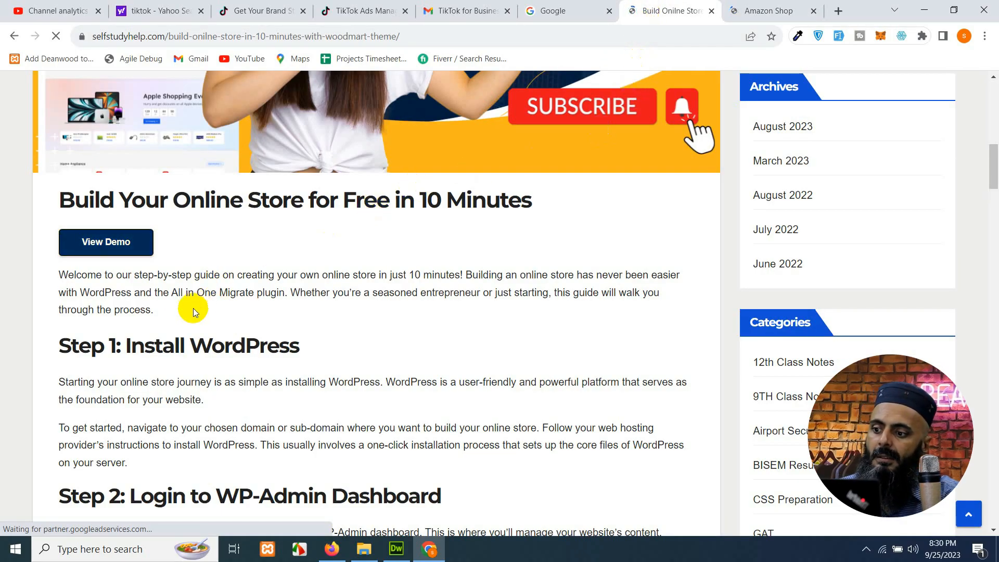
{"action": "scroll", "coordinate": [193, 309], "scroll_direction": "down", "scroll_amount": 5}
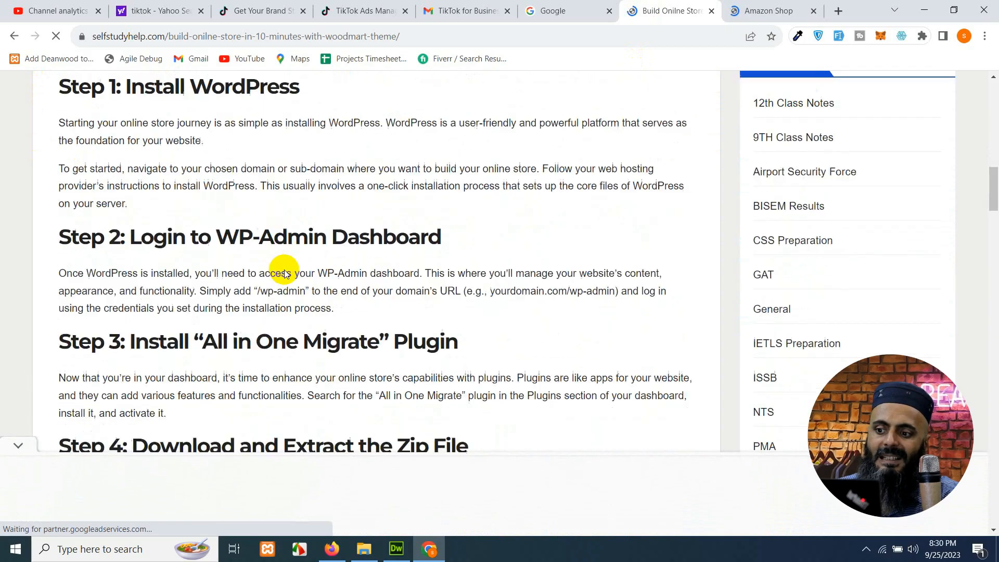
{"action": "scroll", "coordinate": [285, 268], "scroll_direction": "down", "scroll_amount": 2}
{"action": "scroll", "coordinate": [296, 276], "scroll_direction": "down", "scroll_amount": 2}
{"action": "scroll", "coordinate": [307, 282], "scroll_direction": "up", "scroll_amount": 8}
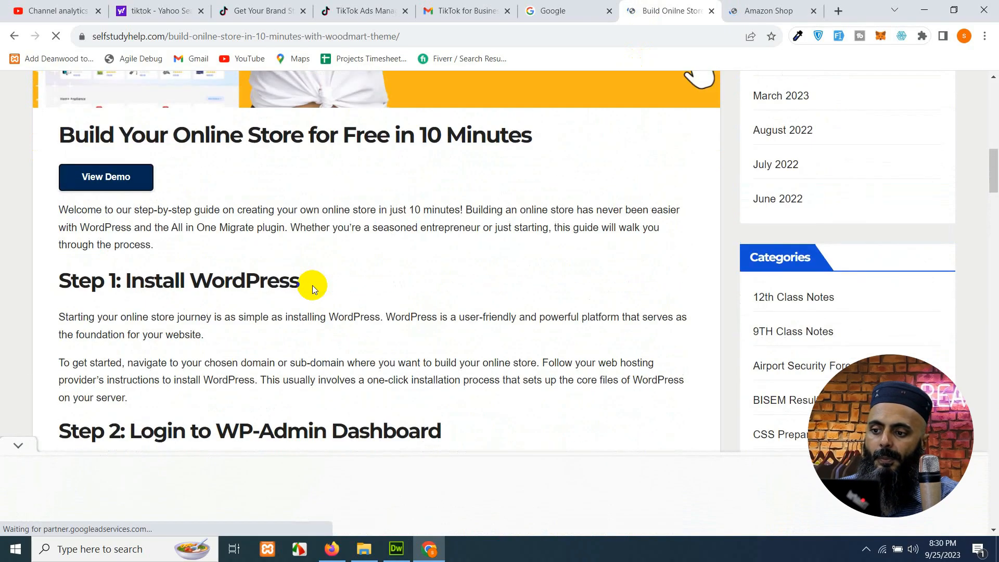
{"action": "scroll", "coordinate": [322, 289], "scroll_direction": "up", "scroll_amount": 4}
{"action": "scroll", "coordinate": [415, 288], "scroll_direction": "down", "scroll_amount": 15}
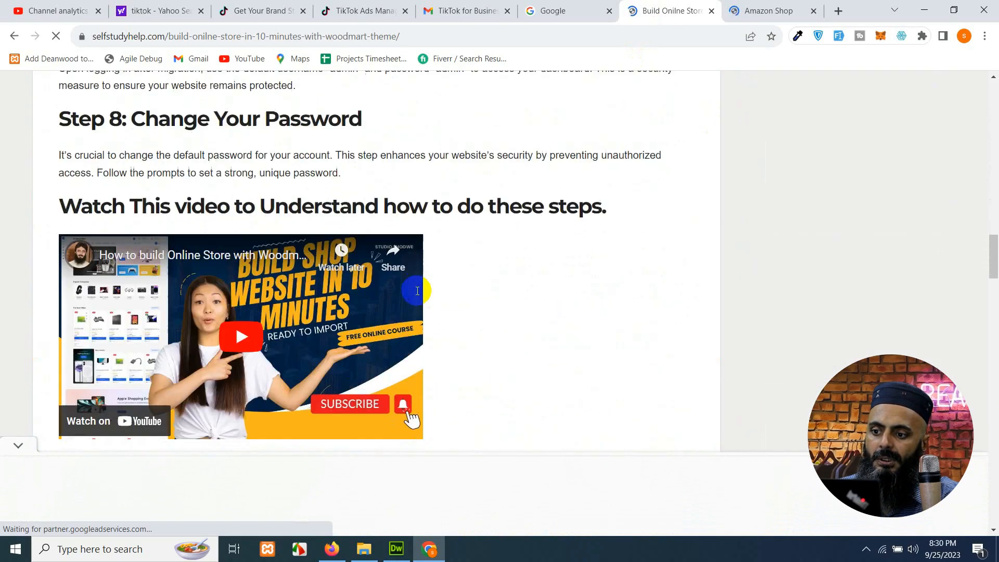
{"action": "scroll", "coordinate": [411, 286], "scroll_direction": "down", "scroll_amount": 4}
{"action": "scroll", "coordinate": [291, 244], "scroll_direction": "up", "scroll_amount": 2}
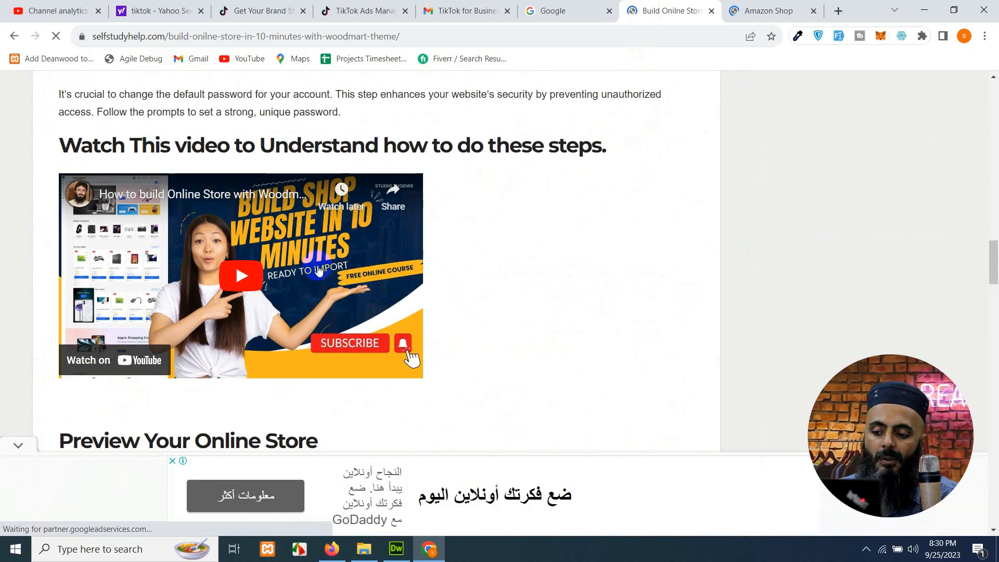
- Request the backup zip from the article's Step 4, check the file name and size, and cancel the download
{"action": "scroll", "coordinate": [319, 271], "scroll_direction": "up", "scroll_amount": 9}
{"action": "scroll", "coordinate": [320, 276], "scroll_direction": "down", "scroll_amount": 4}
{"action": "scroll", "coordinate": [312, 276], "scroll_direction": "up", "scroll_amount": 3}
{"action": "left_click", "coordinate": [114, 201]}
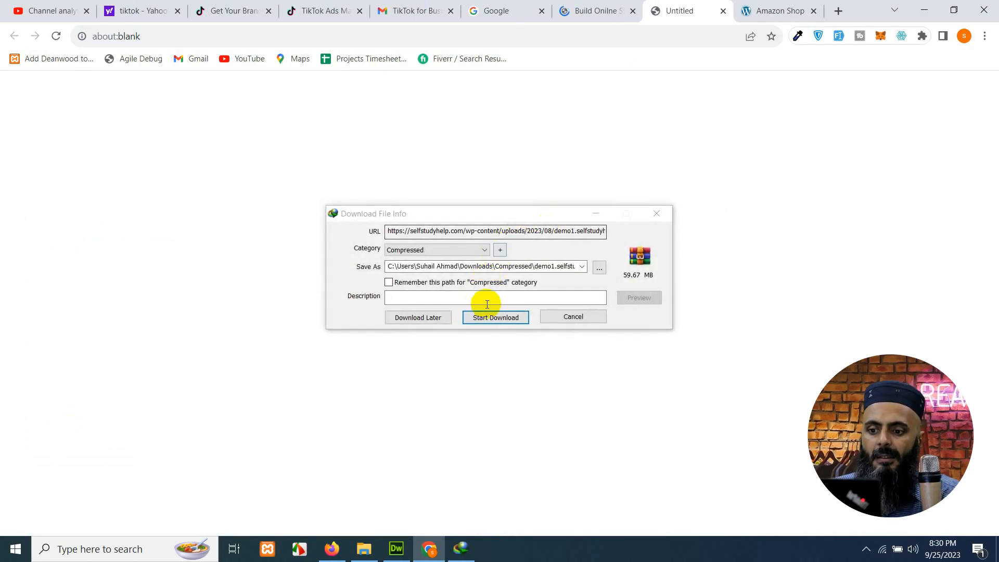
{"action": "left_click", "coordinate": [553, 269]}
{"action": "left_click", "coordinate": [547, 268]}
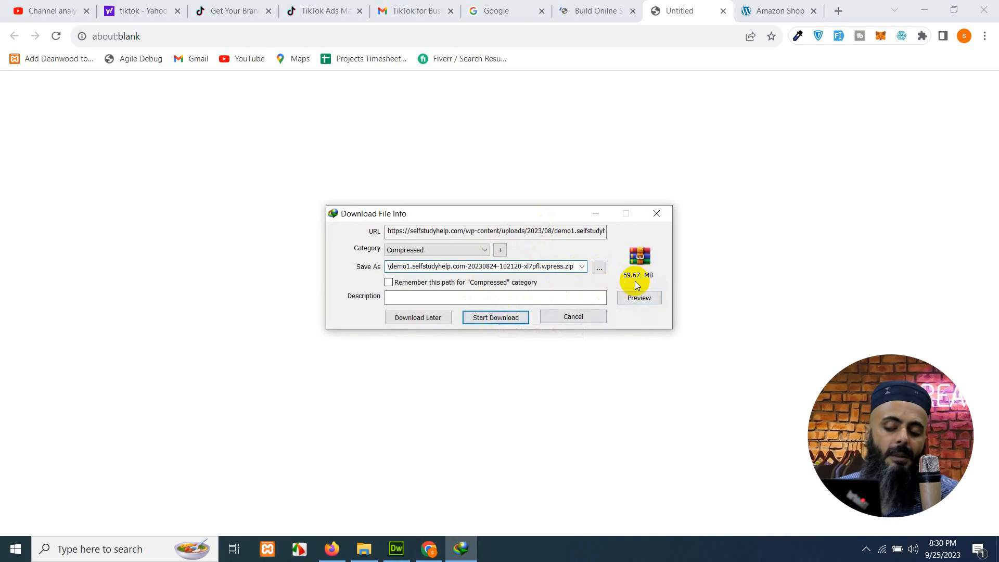
{"action": "left_click", "coordinate": [576, 316]}
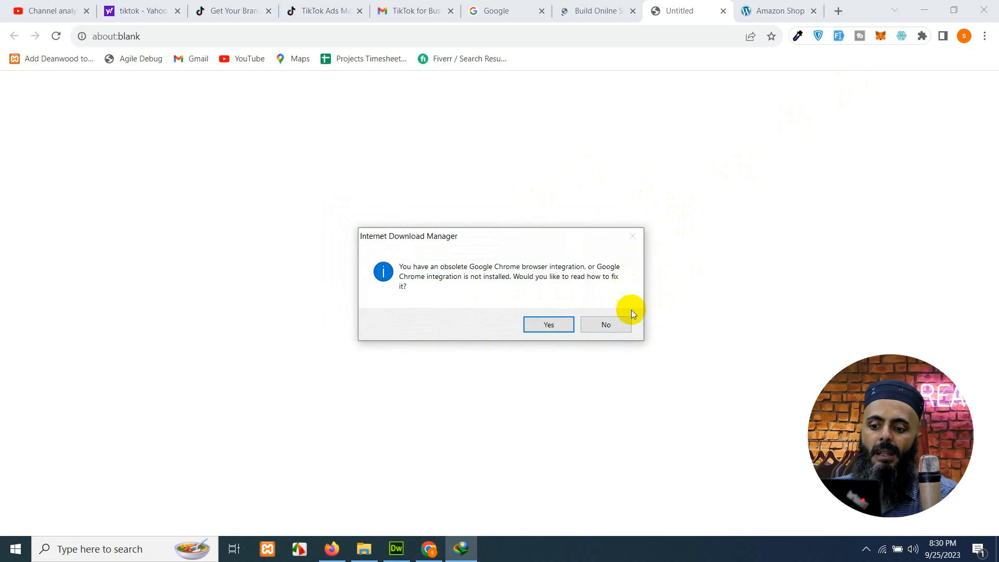
{"action": "left_click", "coordinate": [603, 327]}
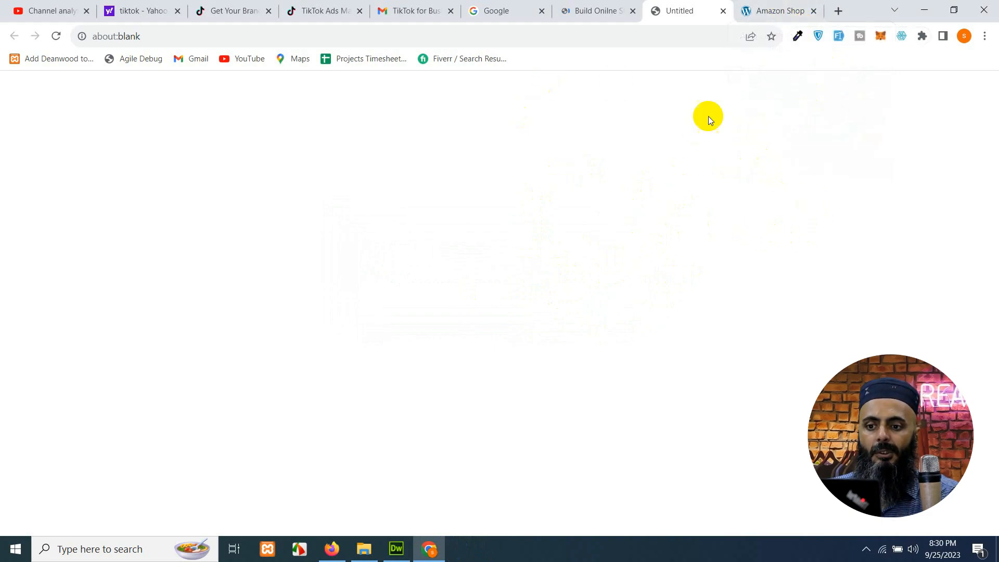
- Look over the Woodmart demo store's home page again and review the article's remaining steps through the embedded video
{"action": "left_click", "coordinate": [780, 10]}
{"action": "scroll", "coordinate": [607, 290], "scroll_direction": "down", "scroll_amount": 1}
{"action": "scroll", "coordinate": [607, 291], "scroll_direction": "down", "scroll_amount": 2}
{"action": "scroll", "coordinate": [673, 305], "scroll_direction": "up", "scroll_amount": 3}
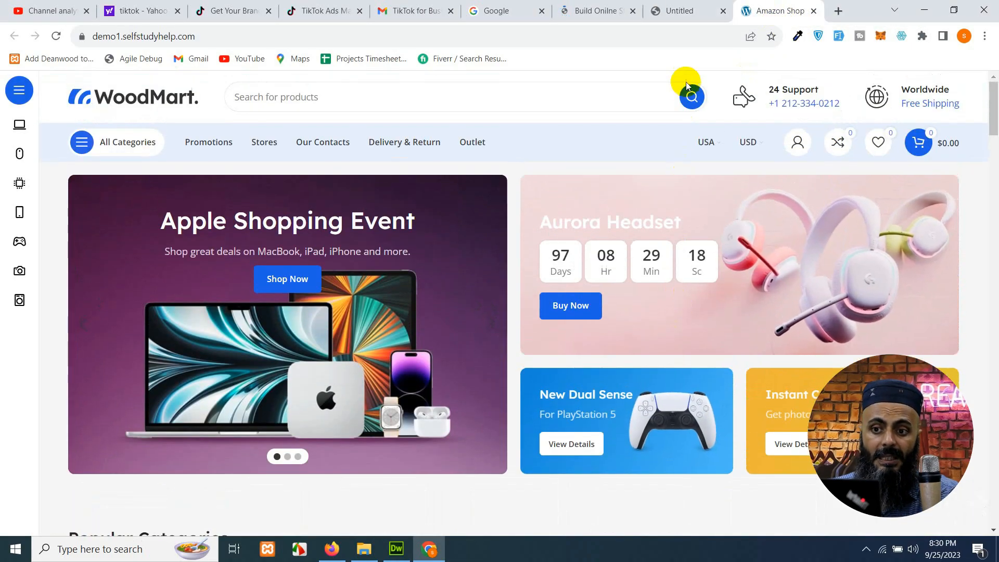
{"action": "left_click", "coordinate": [591, 10]}
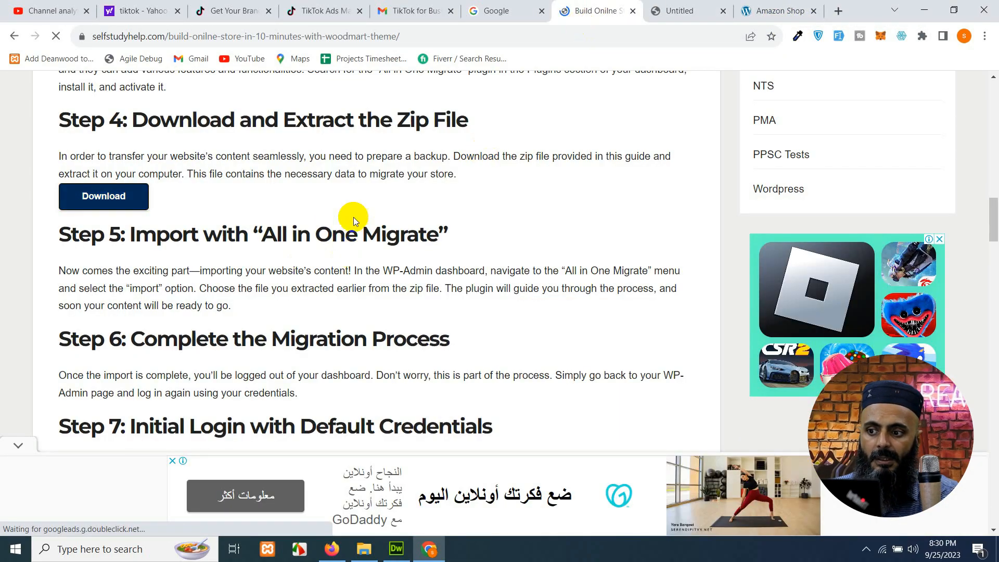
{"action": "scroll", "coordinate": [352, 223], "scroll_direction": "down", "scroll_amount": 10}
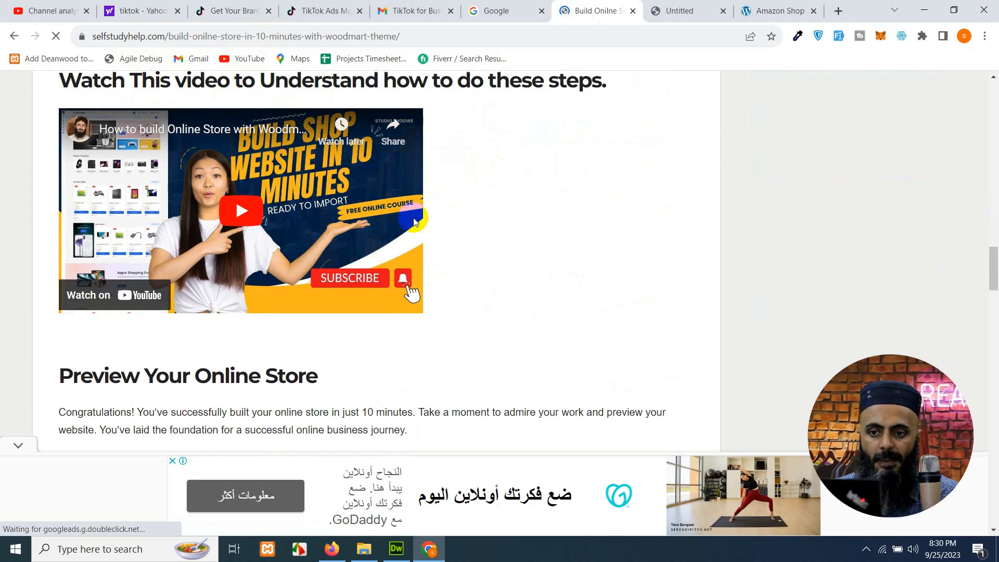
{"action": "scroll", "coordinate": [443, 252], "scroll_direction": "up", "scroll_amount": 2}
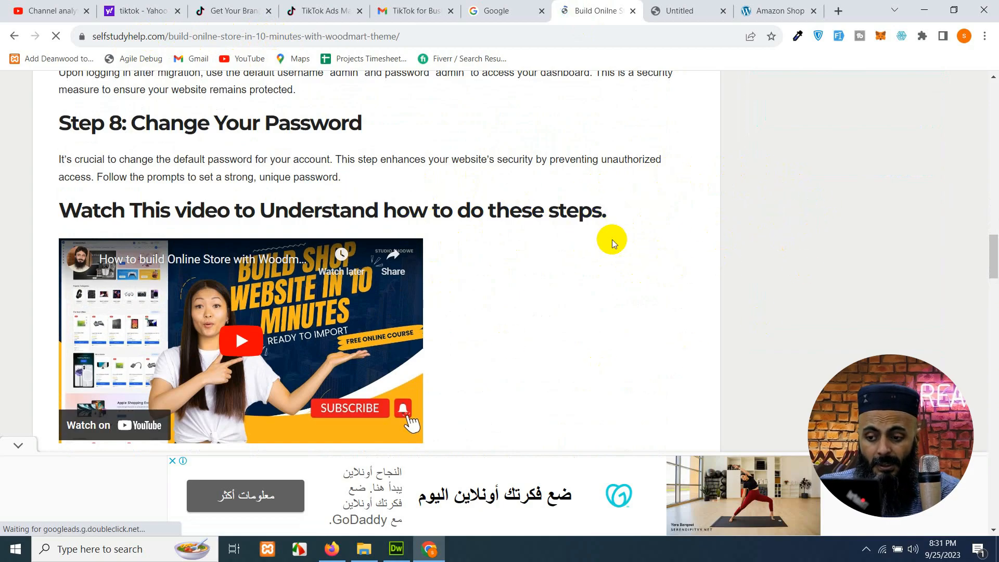
{"action": "scroll", "coordinate": [724, 234], "scroll_direction": "up", "scroll_amount": 1}
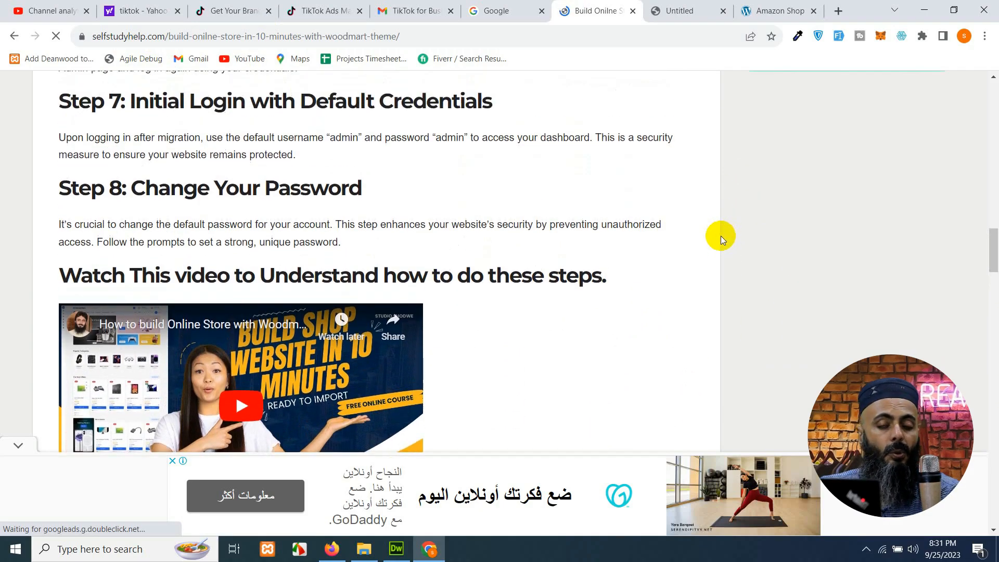
- Search Google for "webscraper.io" in a new tab and open the Web Scraper site from the results
{"action": "left_click", "coordinate": [835, 11]}
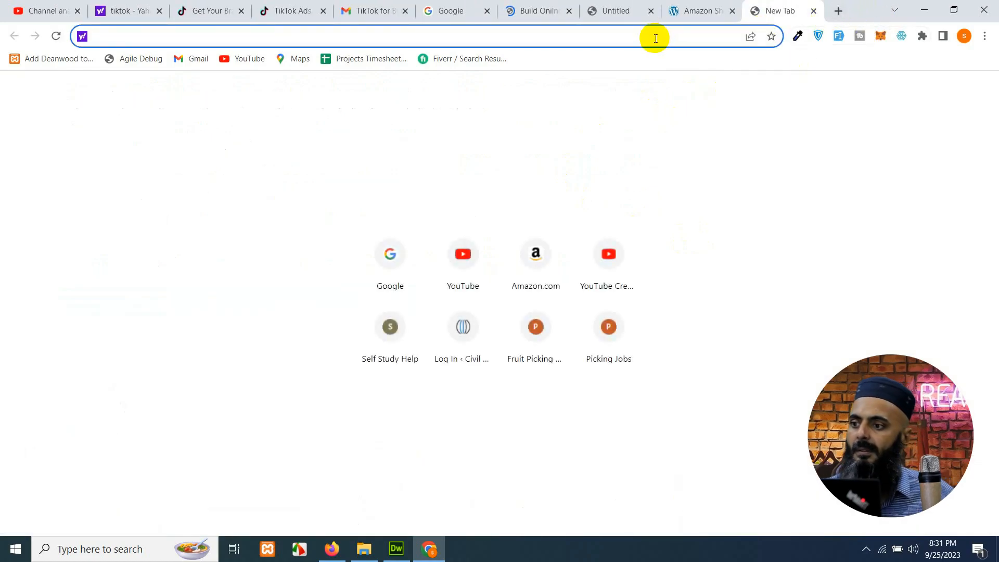
{"action": "type", "text": "google.com"}
{"action": "key", "text": "Return"}
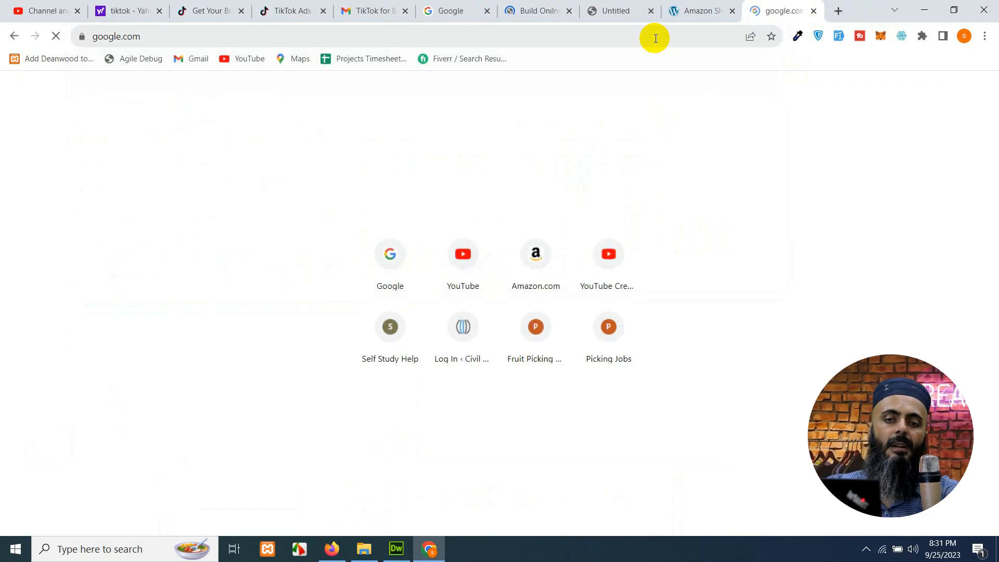
{"action": "type", "text": "webscraper.io"}
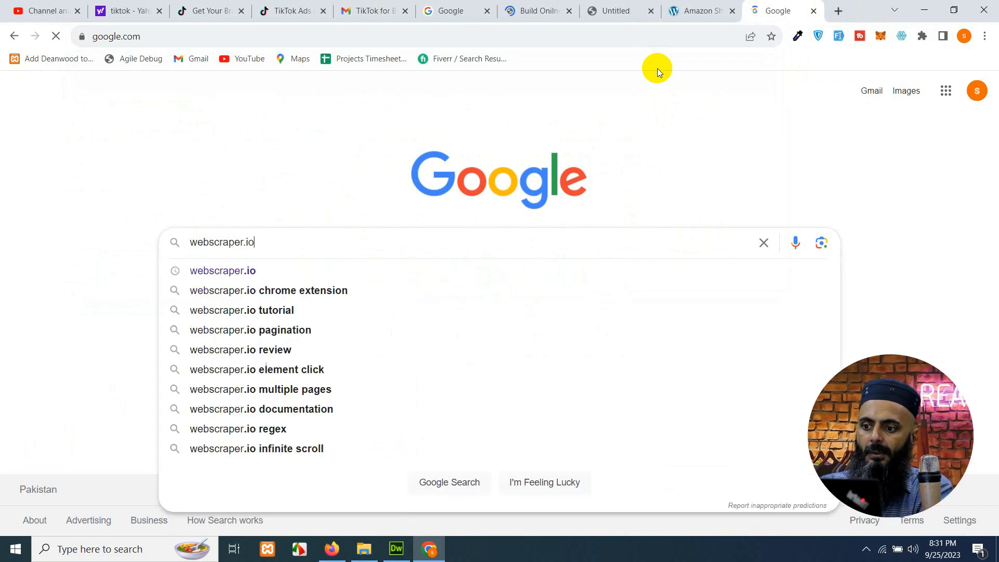
{"action": "key", "text": "Return"}
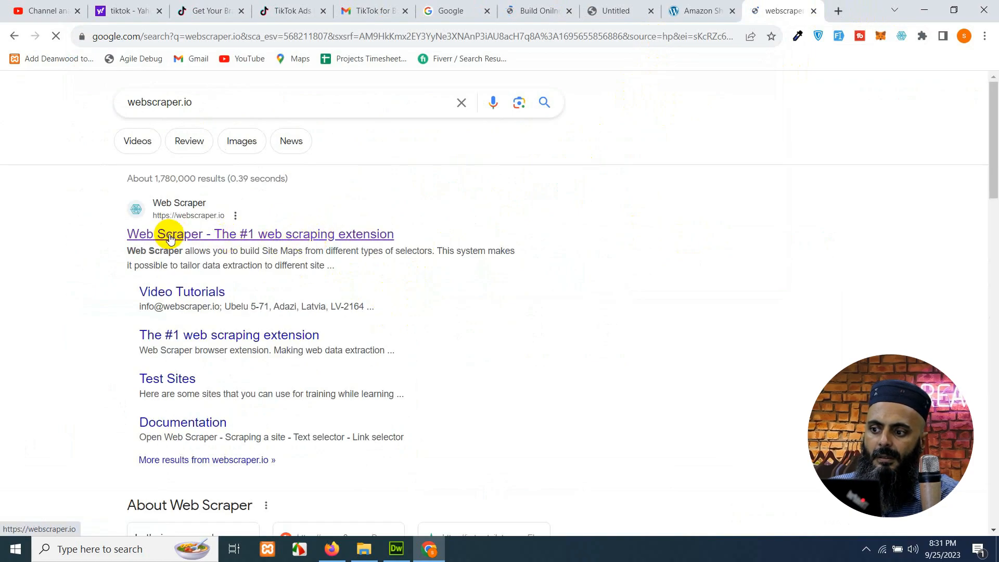
{"action": "left_click", "coordinate": [183, 235]}
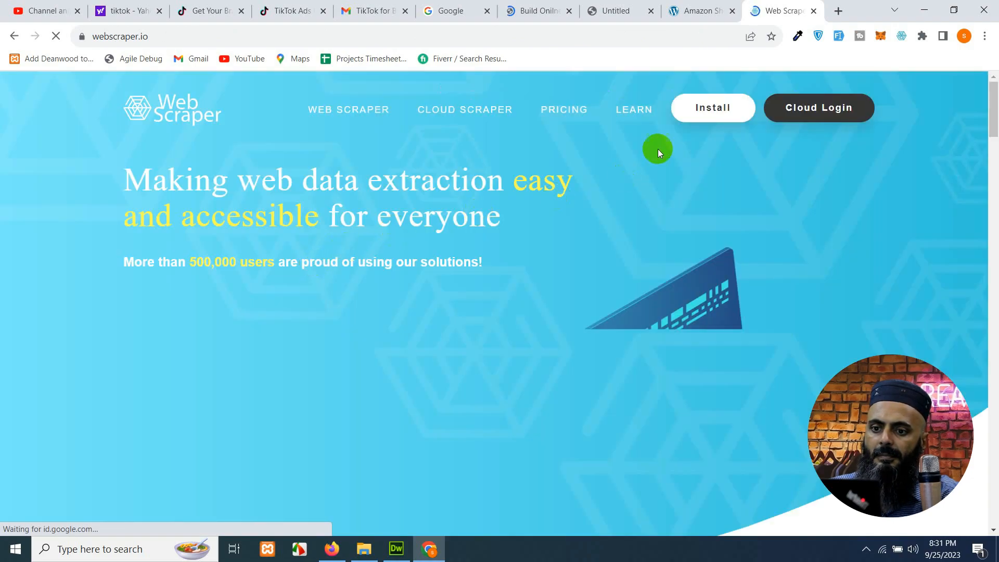
- View the Web Scraper extension's install page and the browser's installed extensions, and close both Web Scraper tabs
{"action": "left_click", "coordinate": [701, 107]}
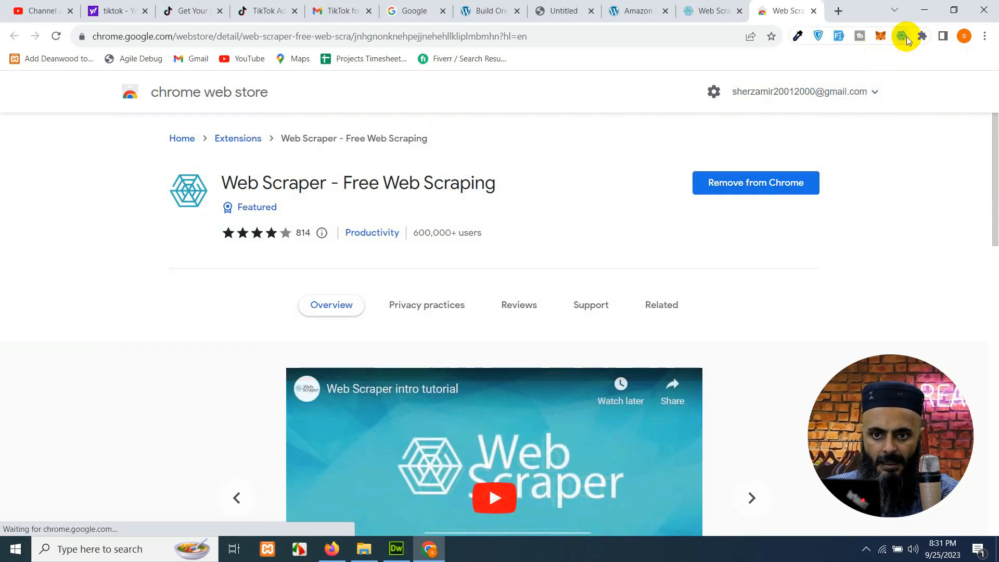
{"action": "left_click", "coordinate": [921, 36]}
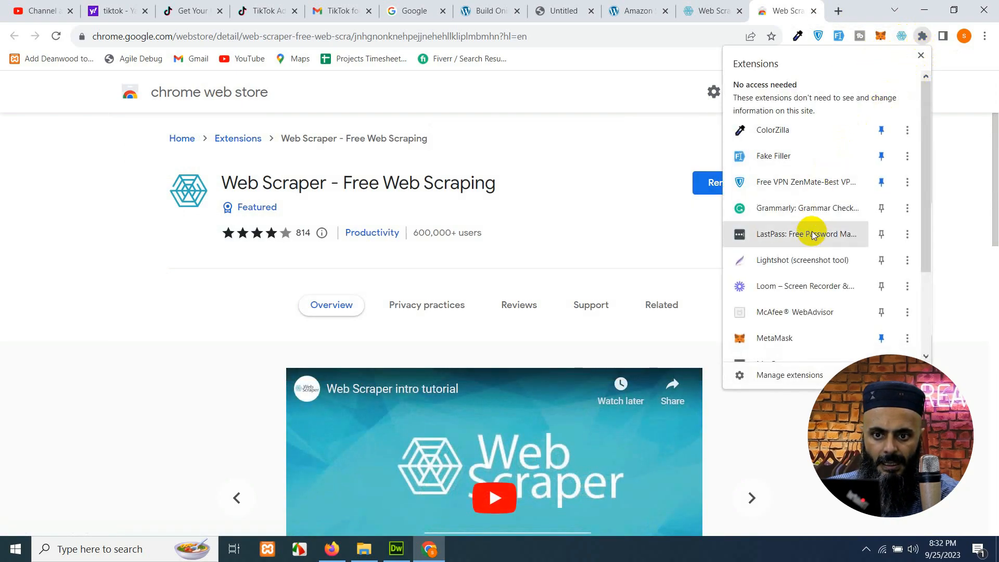
{"action": "left_click", "coordinate": [961, 101]}
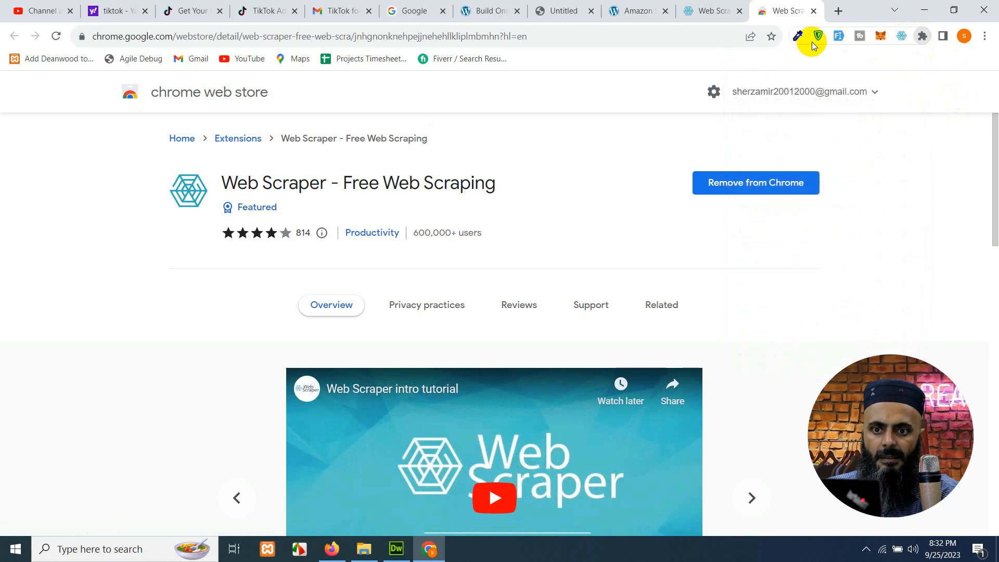
{"action": "left_click", "coordinate": [813, 11]}
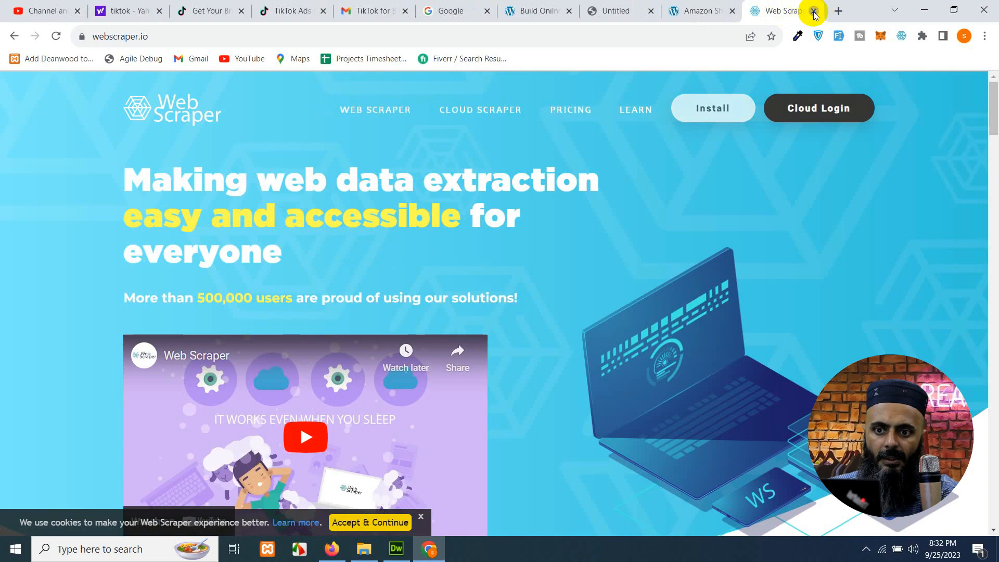
{"action": "left_click", "coordinate": [813, 11]}
- Open amazon.com in a new tab
{"action": "left_click", "coordinate": [836, 11]}
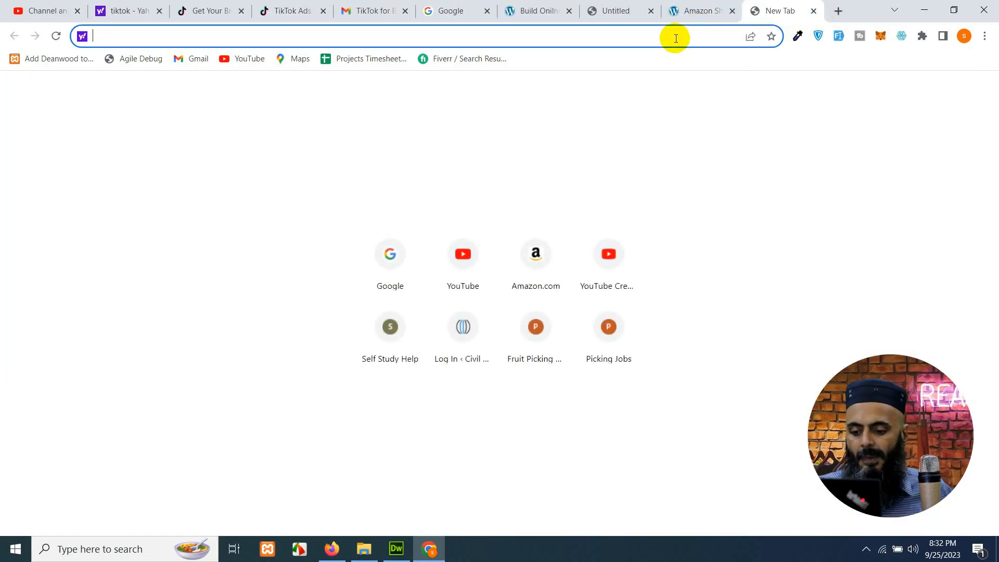
{"action": "type", "text": "amazon.com"}
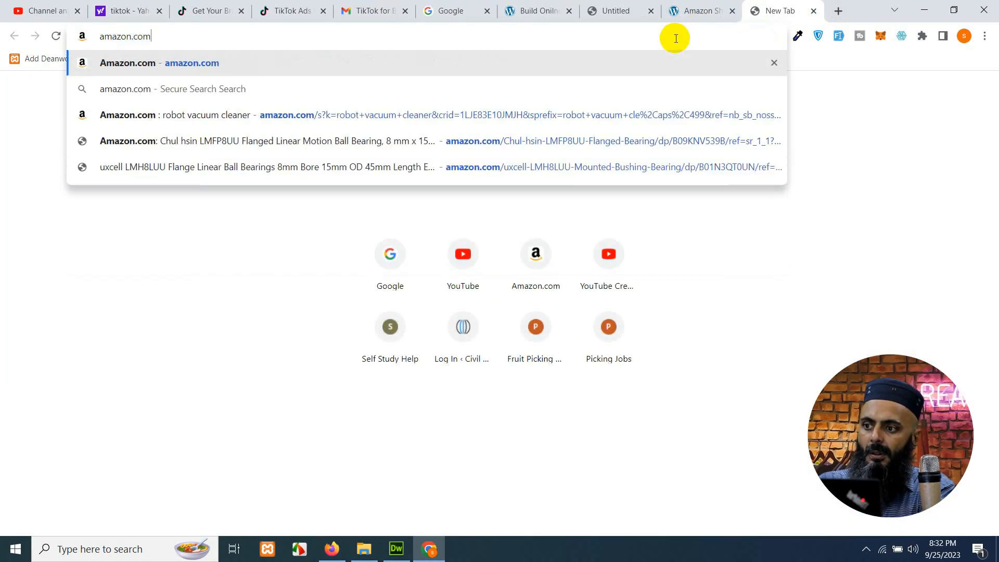
{"action": "key", "text": "Return"}
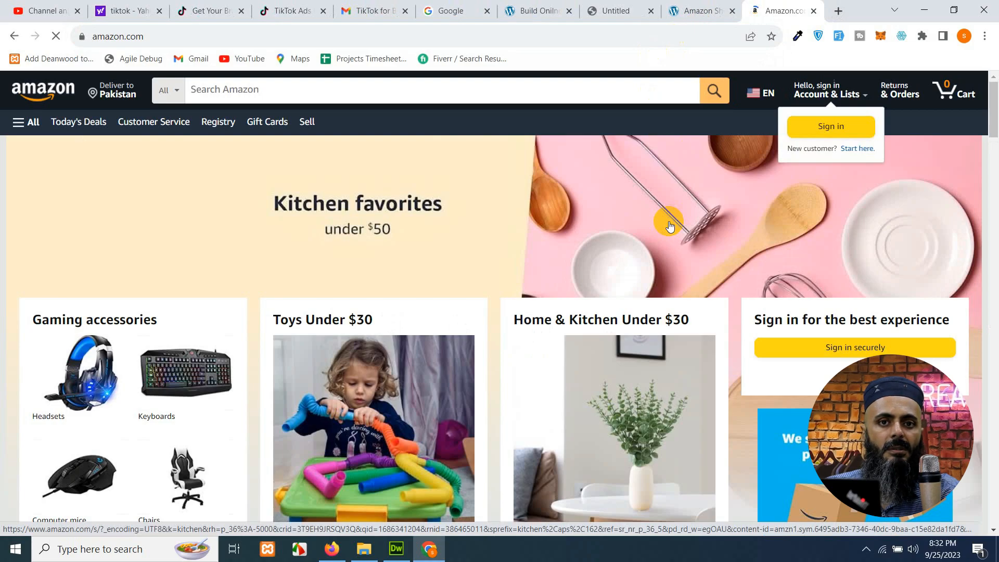
{"action": "left_click", "coordinate": [670, 225]}
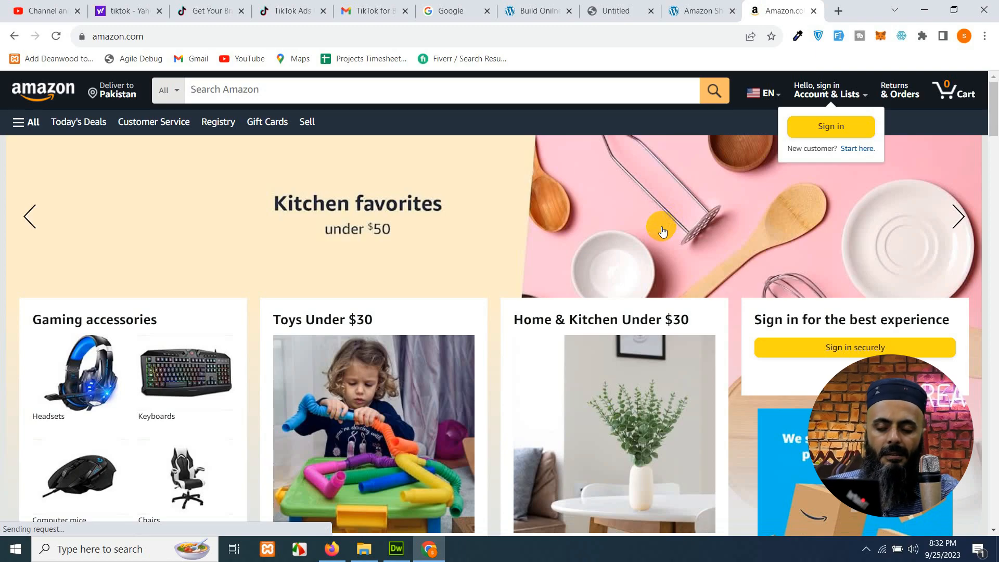
- Search Amazon for "robot vacuum cleaner"
{"action": "left_click", "coordinate": [350, 97]}
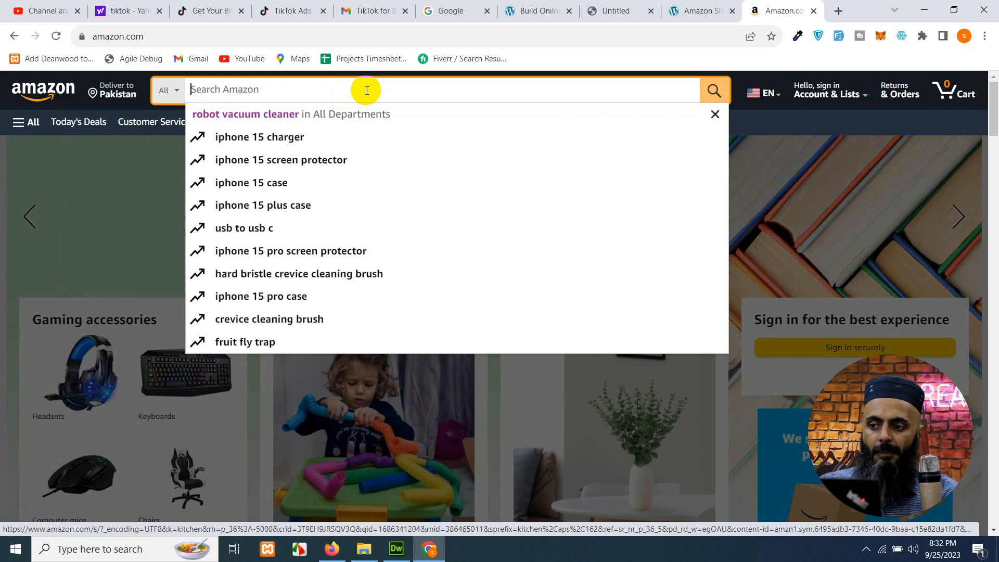
{"action": "type", "text": "rob"}
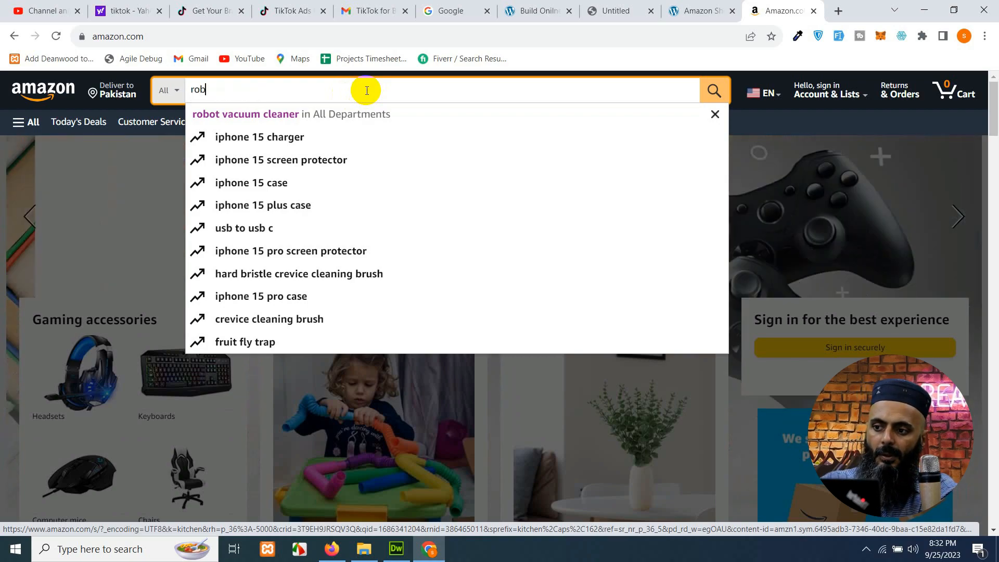
{"action": "type", "text": "ot vacuum"}
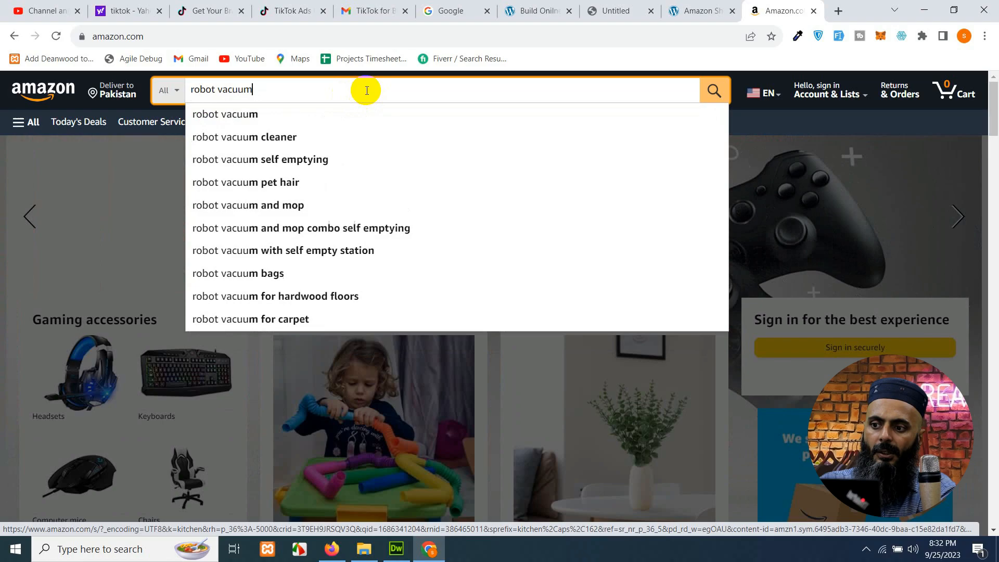
{"action": "type", "text": " clearner"}
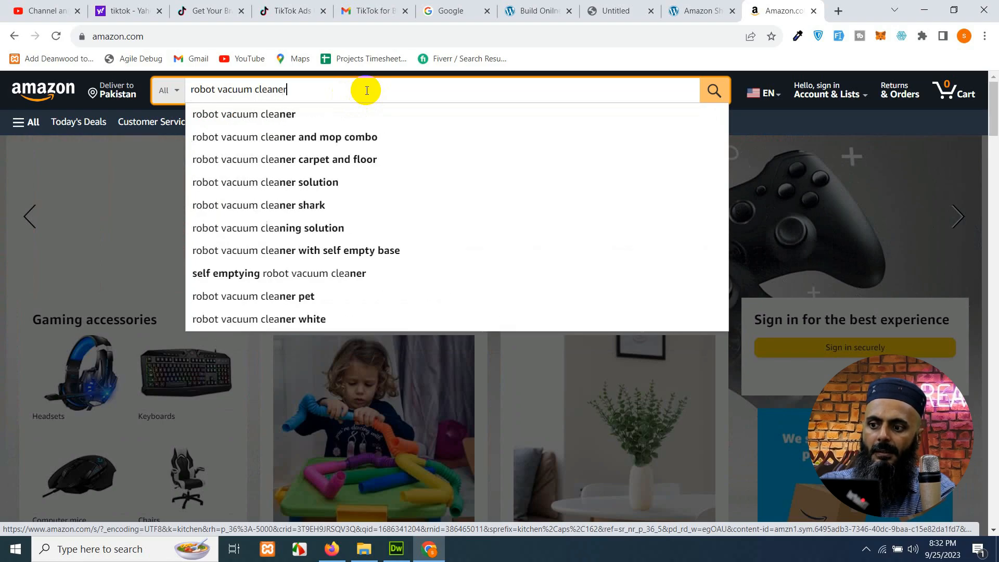
{"action": "key", "text": "Return"}
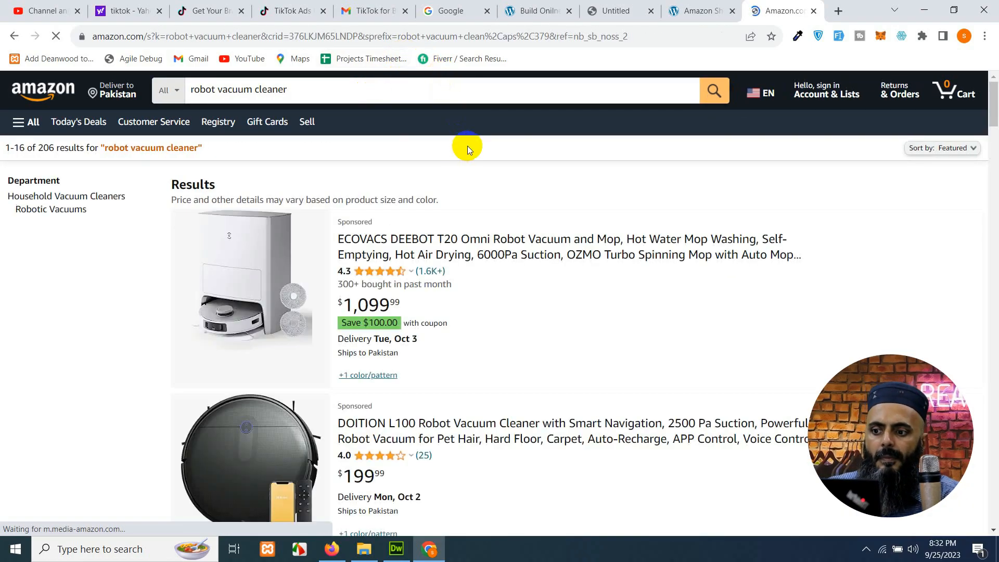
- Look through the robot vacuum results and filter them to customer reviews of 4 stars and up
{"action": "scroll", "coordinate": [470, 406], "scroll_direction": "down", "scroll_amount": 8}
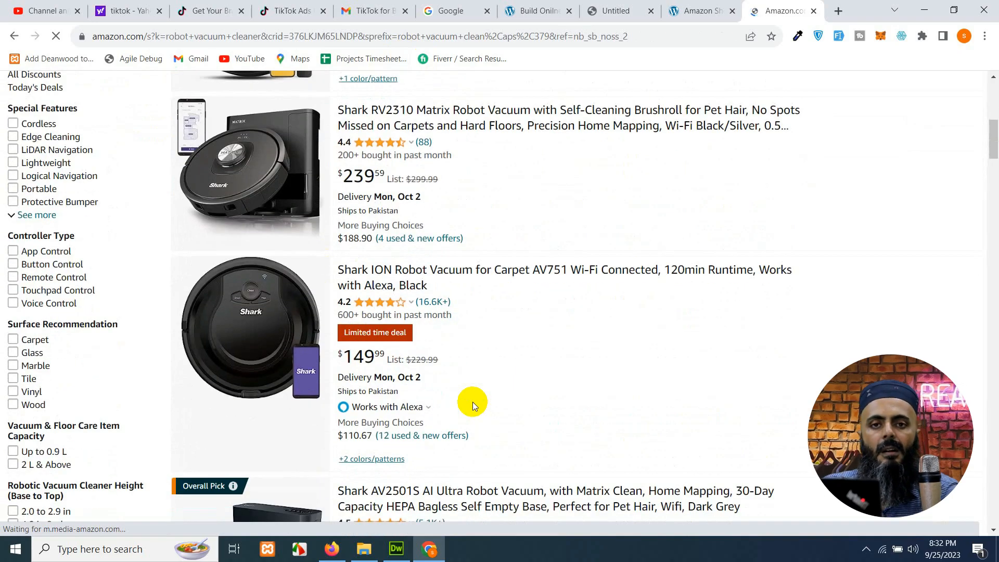
{"action": "scroll", "coordinate": [472, 401], "scroll_direction": "up", "scroll_amount": 6}
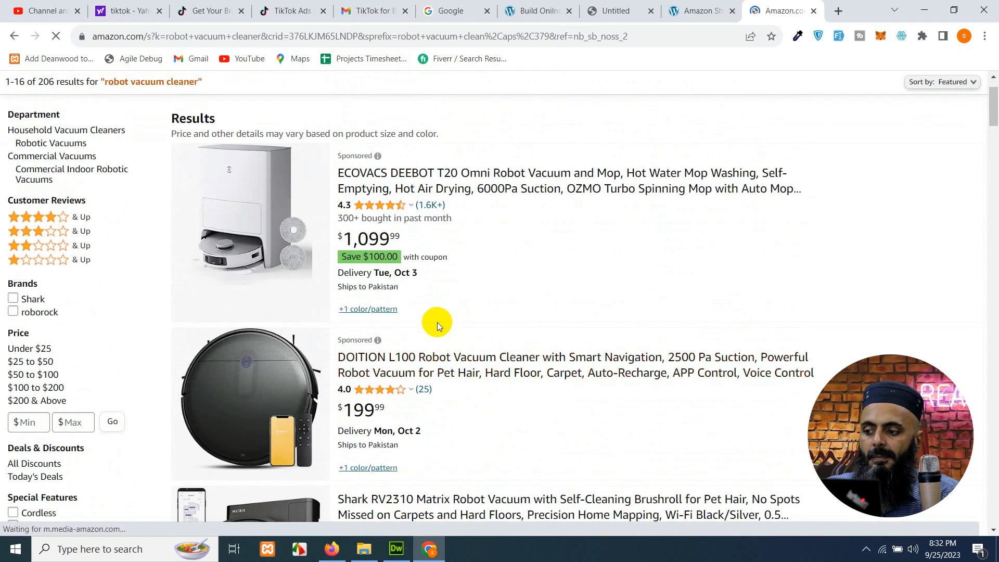
{"action": "scroll", "coordinate": [437, 323], "scroll_direction": "down", "scroll_amount": 1}
{"action": "scroll", "coordinate": [429, 324], "scroll_direction": "up", "scroll_amount": 1}
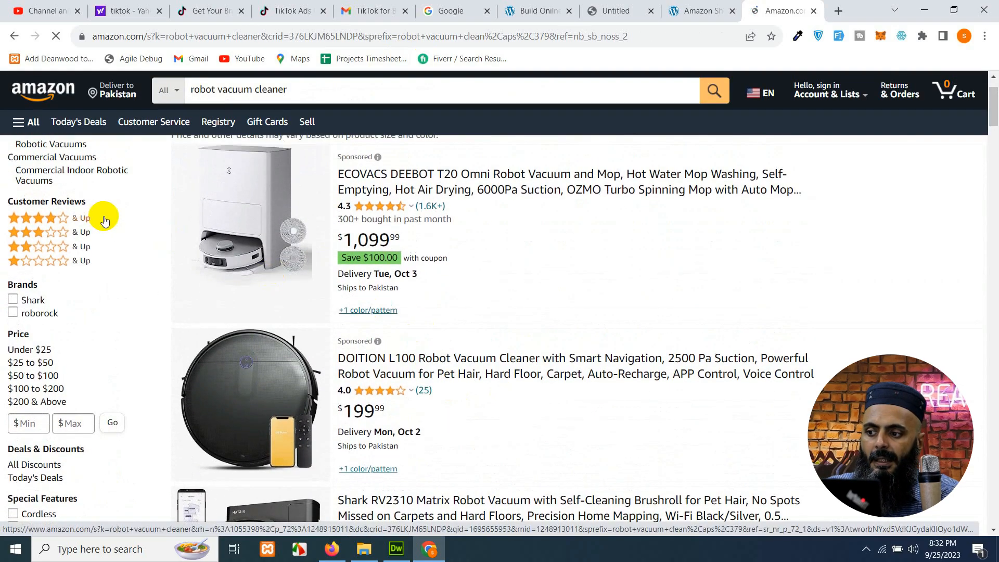
{"action": "left_click", "coordinate": [66, 220]}
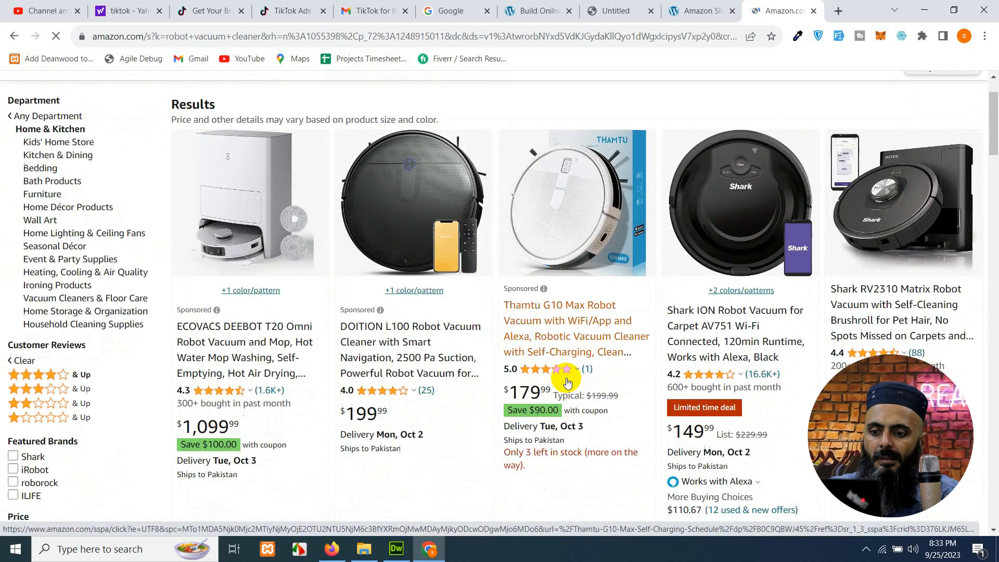
- Filter the robot vacuum results to a price range of $20 to $150
{"action": "scroll", "coordinate": [562, 365], "scroll_direction": "down", "scroll_amount": 3}
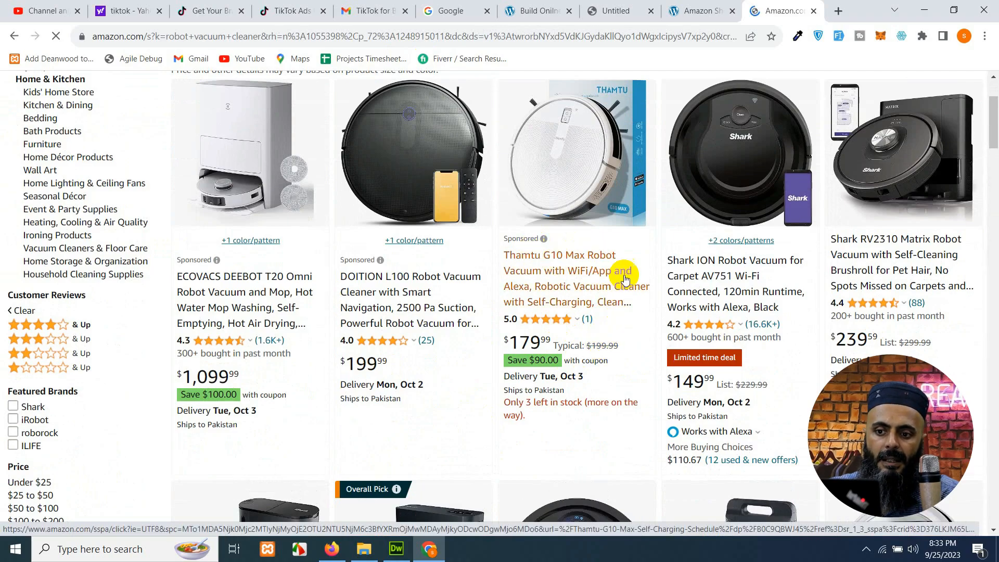
{"action": "scroll", "coordinate": [105, 382], "scroll_direction": "down", "scroll_amount": 3}
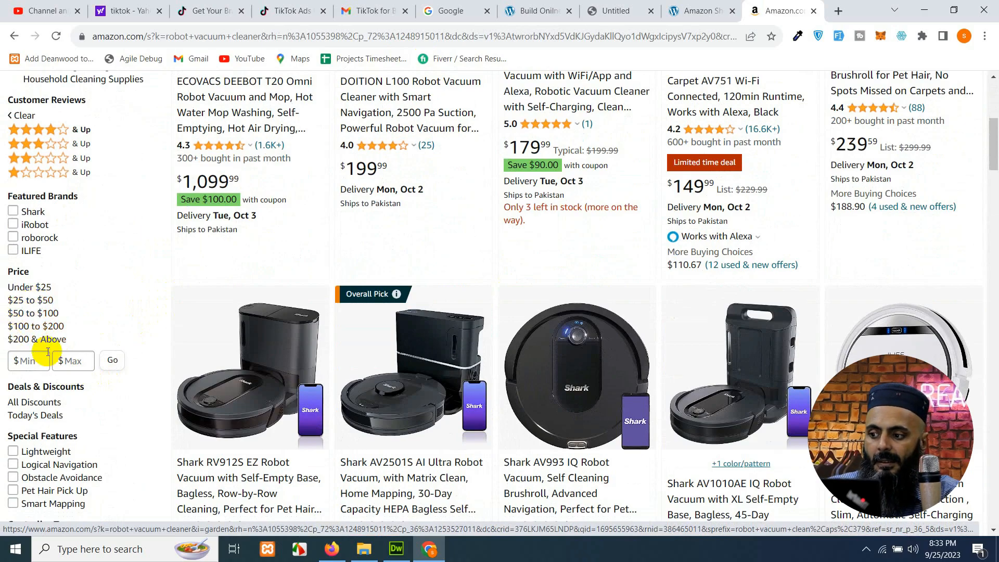
{"action": "left_click", "coordinate": [25, 360]}
{"action": "type", "text": "10"}
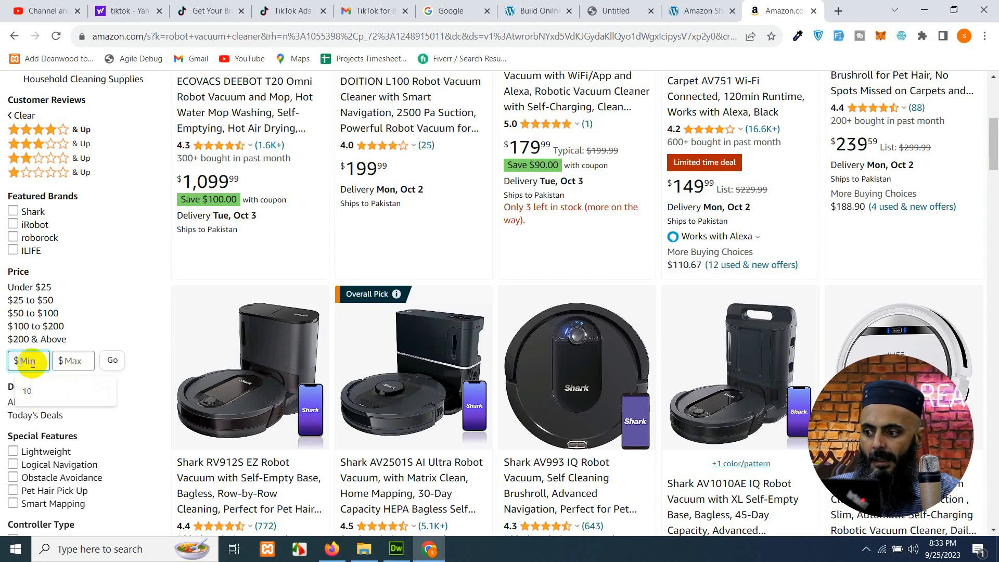
{"action": "type", "text": "20"}
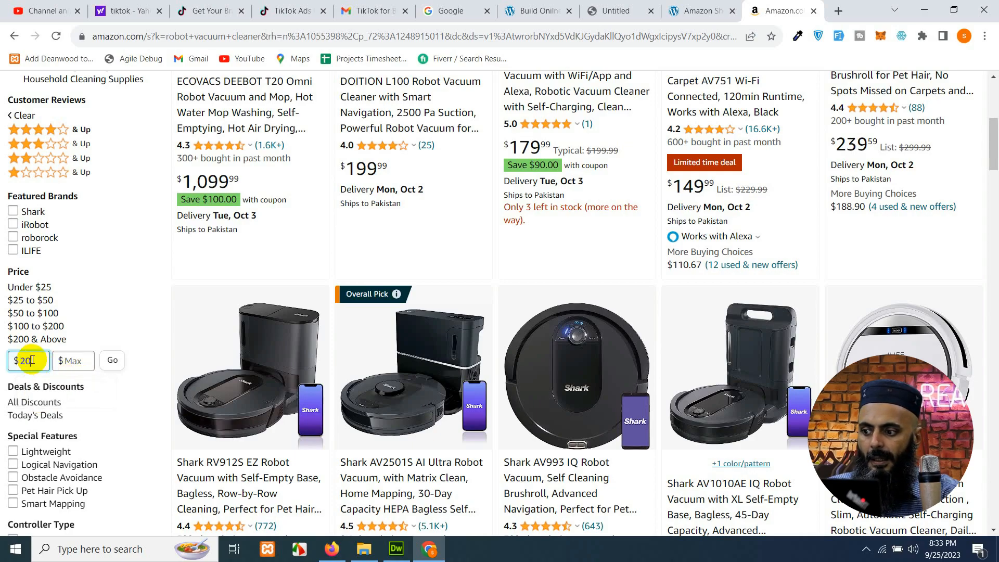
{"action": "left_click", "coordinate": [88, 362]}
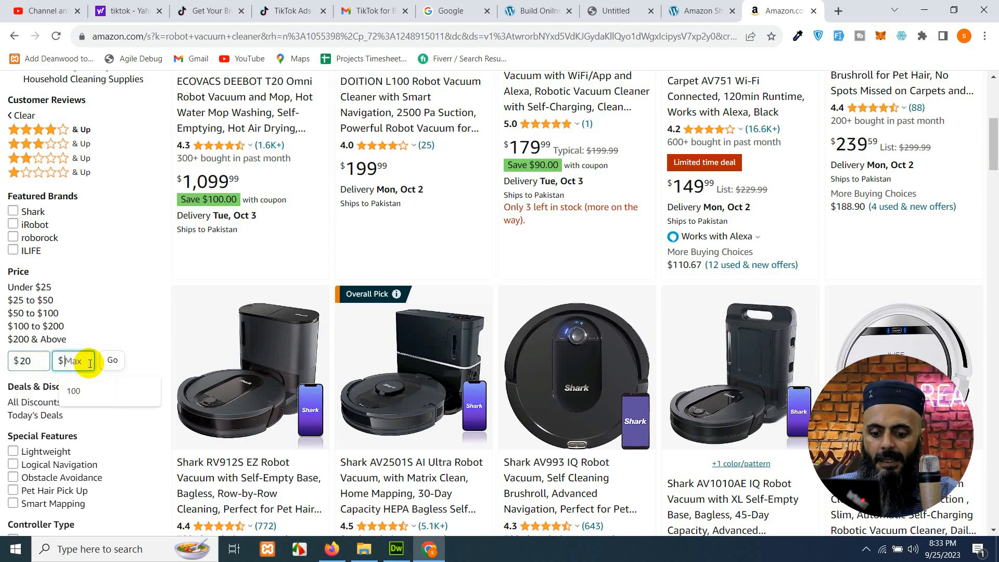
{"action": "type", "text": "150"}
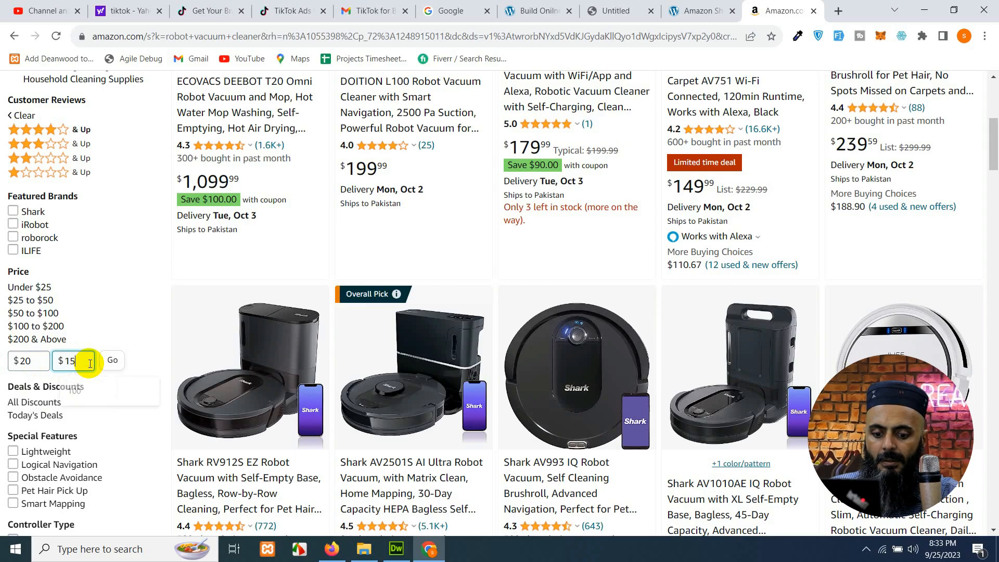
{"action": "left_click", "coordinate": [113, 362]}
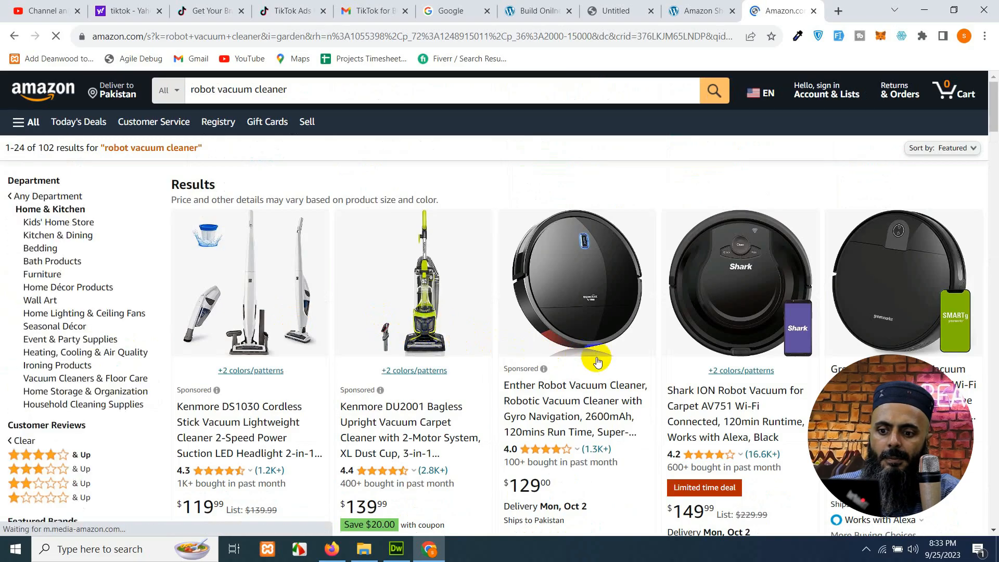
- Look through the price-filtered results and return to the beginning of the list
{"action": "scroll", "coordinate": [632, 372], "scroll_direction": "down", "scroll_amount": 5}
{"action": "scroll", "coordinate": [883, 319], "scroll_direction": "down", "scroll_amount": 20}
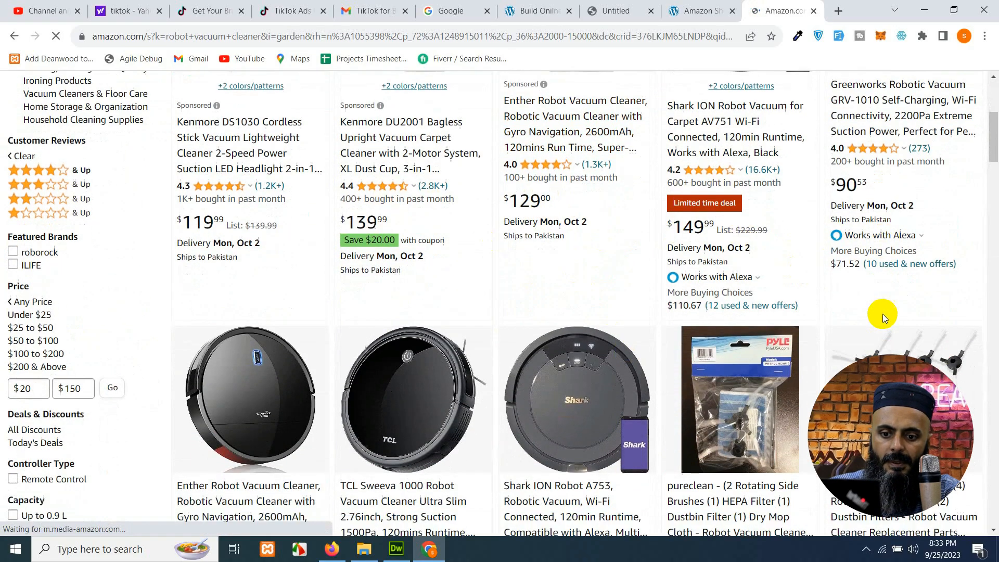
{"action": "scroll", "coordinate": [582, 359], "scroll_direction": "down", "scroll_amount": 18}
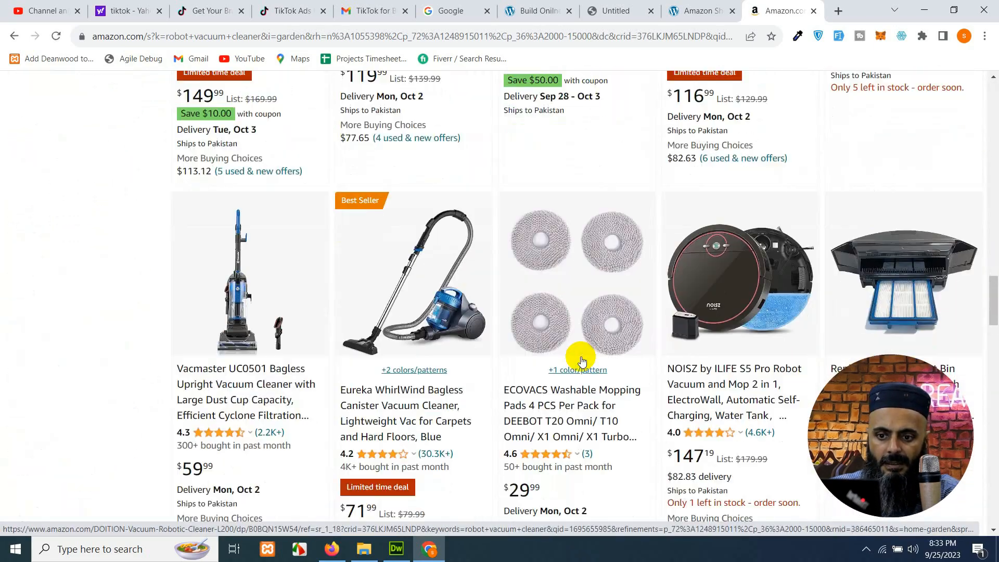
{"action": "scroll", "coordinate": [582, 360], "scroll_direction": "up", "scroll_amount": 20}
{"action": "scroll", "coordinate": [582, 360], "scroll_direction": "up", "scroll_amount": 10}
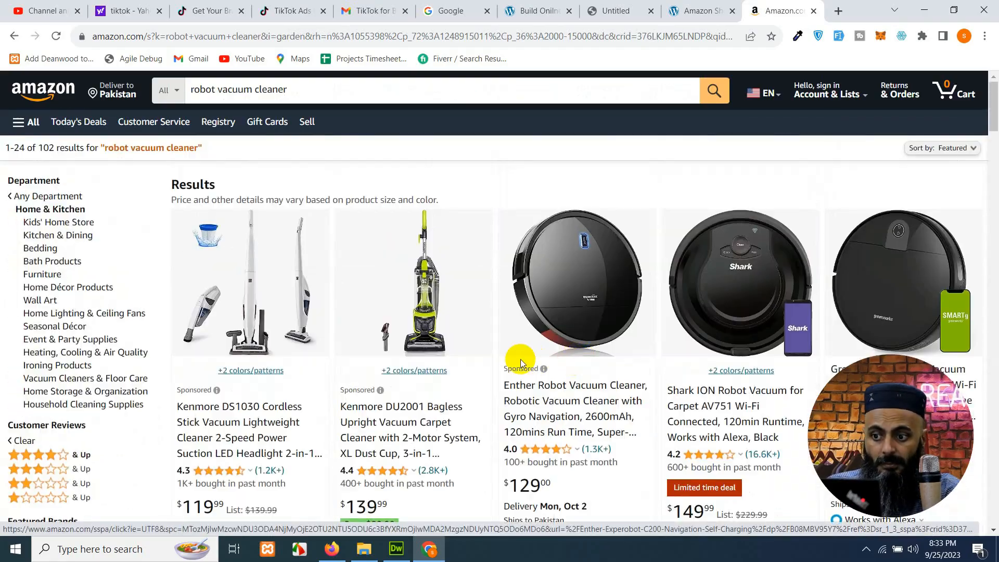
{"action": "mouse_move", "coordinate": [996, 119]}
{"action": "left_mouse_down"}
{"action": "mouse_move", "coordinate": [984, 445]}
{"action": "mouse_move", "coordinate": [984, 110]}
{"action": "left_mouse_up"}
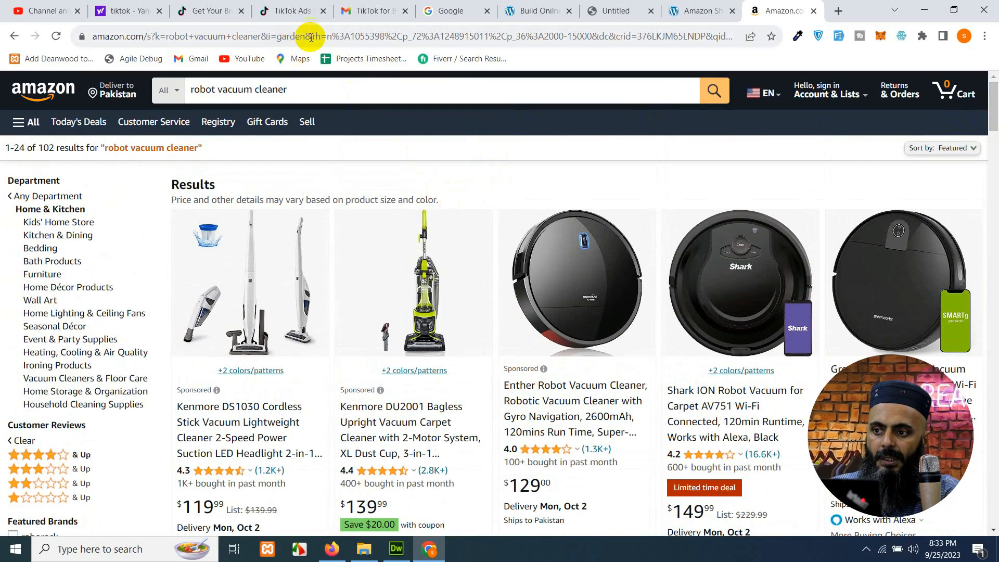
- Open the developer tools on the results page, try docking them to the side, and dock them back below the page
{"action": "left_click", "coordinate": [291, 36]}
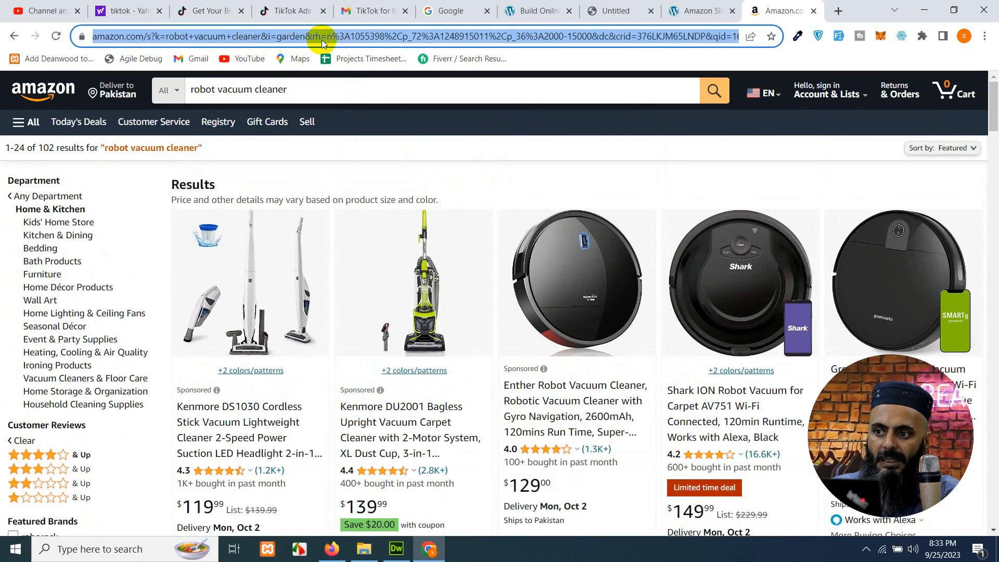
{"action": "right_click", "coordinate": [426, 148]}
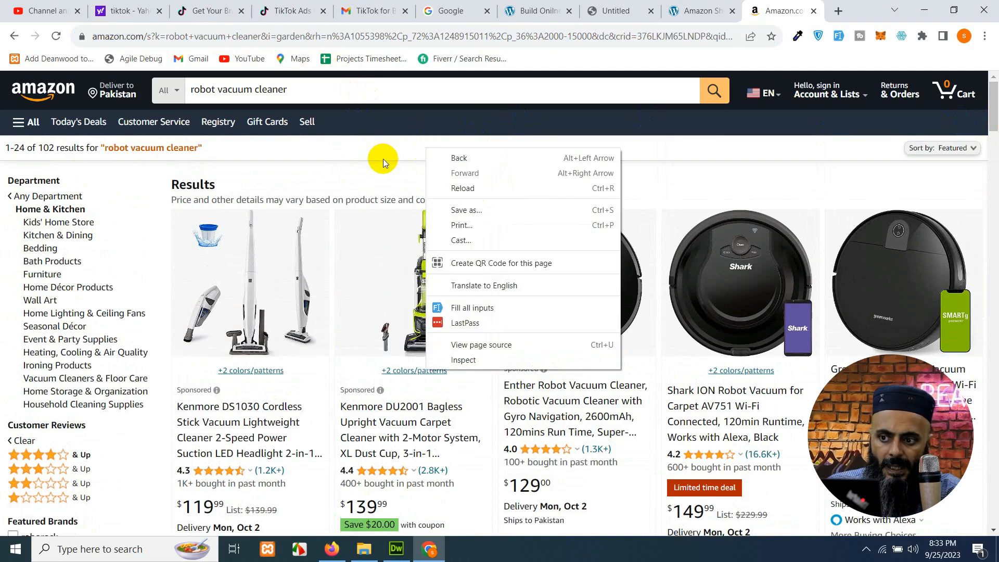
{"action": "left_click", "coordinate": [474, 360]}
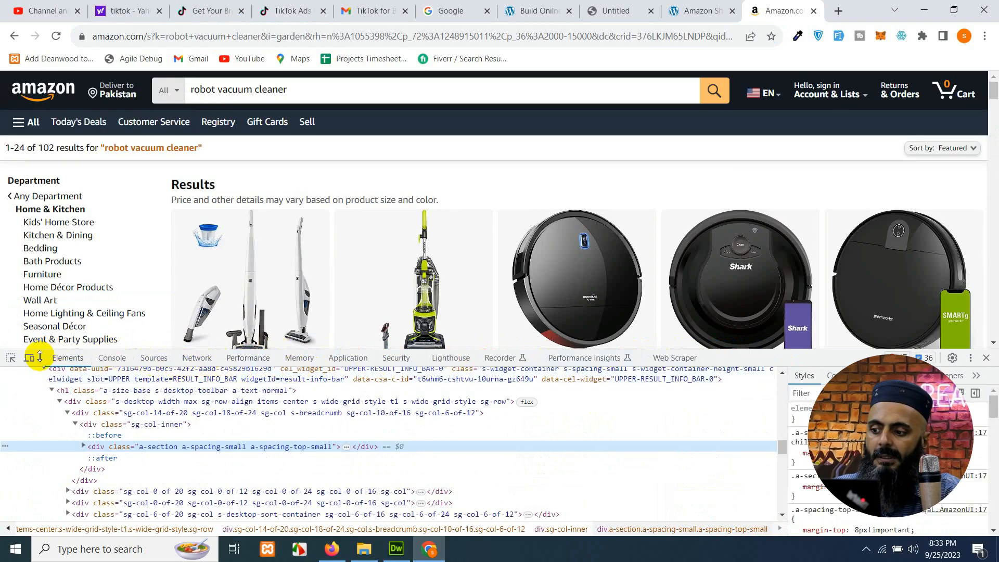
{"action": "left_click", "coordinate": [970, 358]}
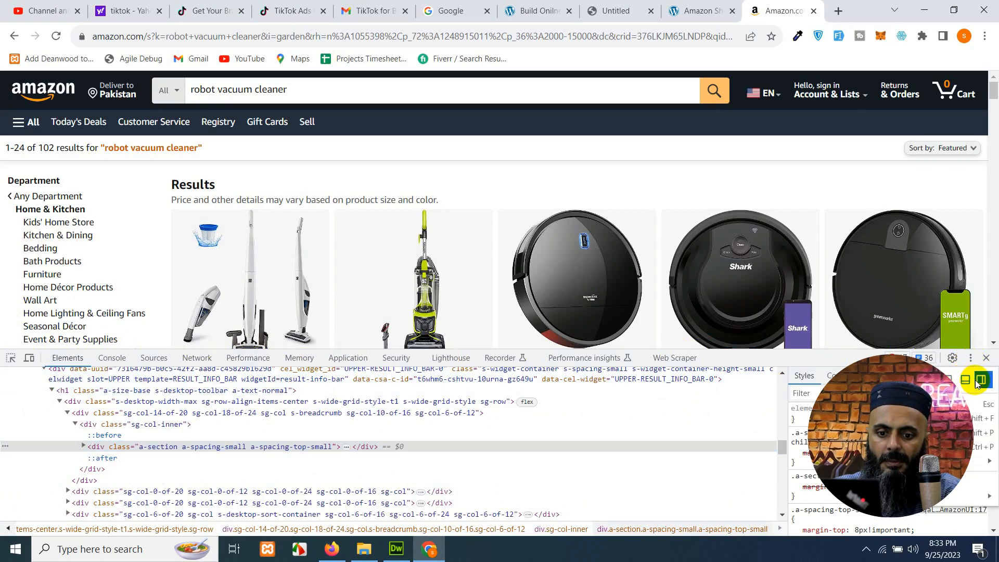
{"action": "left_click", "coordinate": [980, 380]}
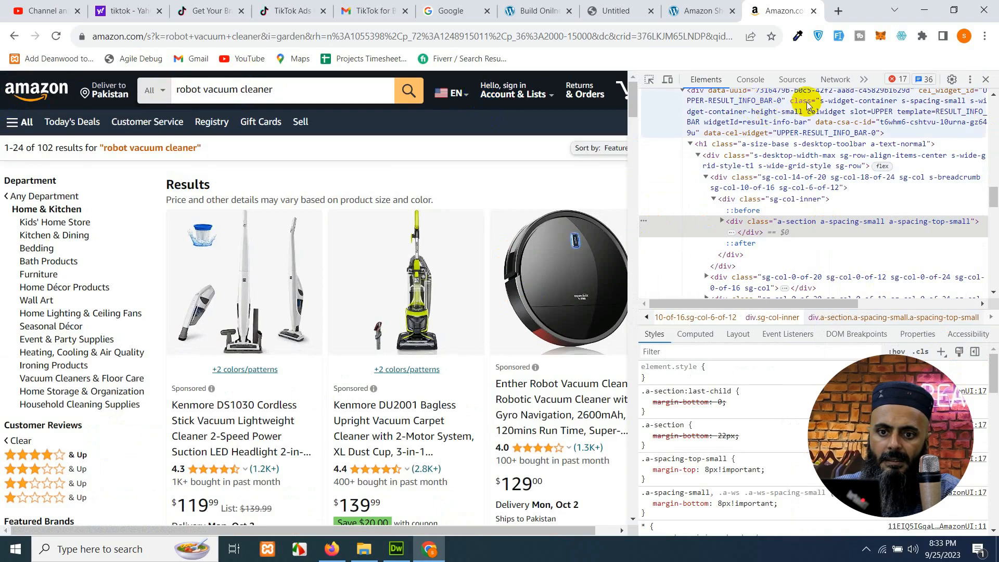
{"action": "left_click", "coordinate": [971, 81]}
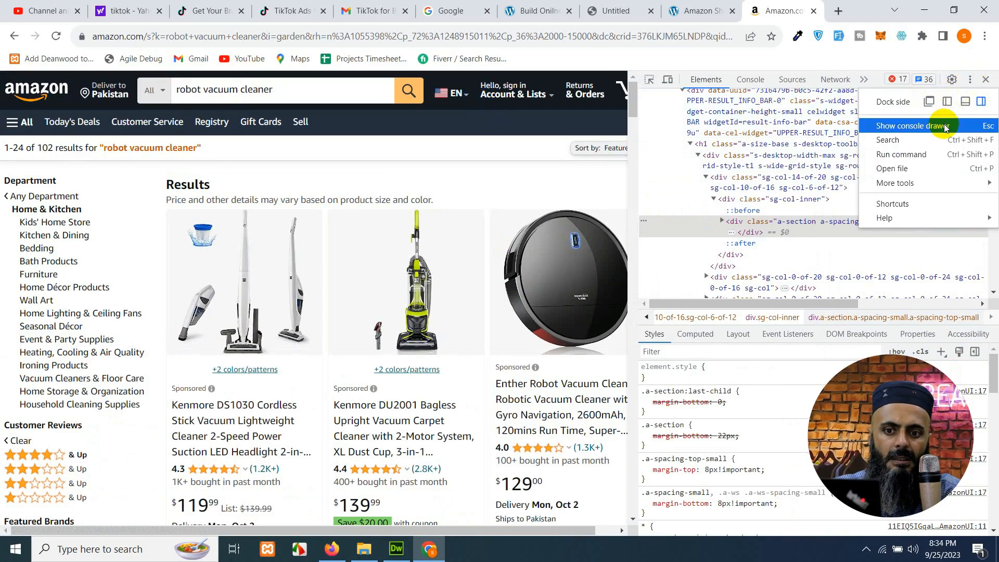
{"action": "left_click", "coordinate": [965, 102]}
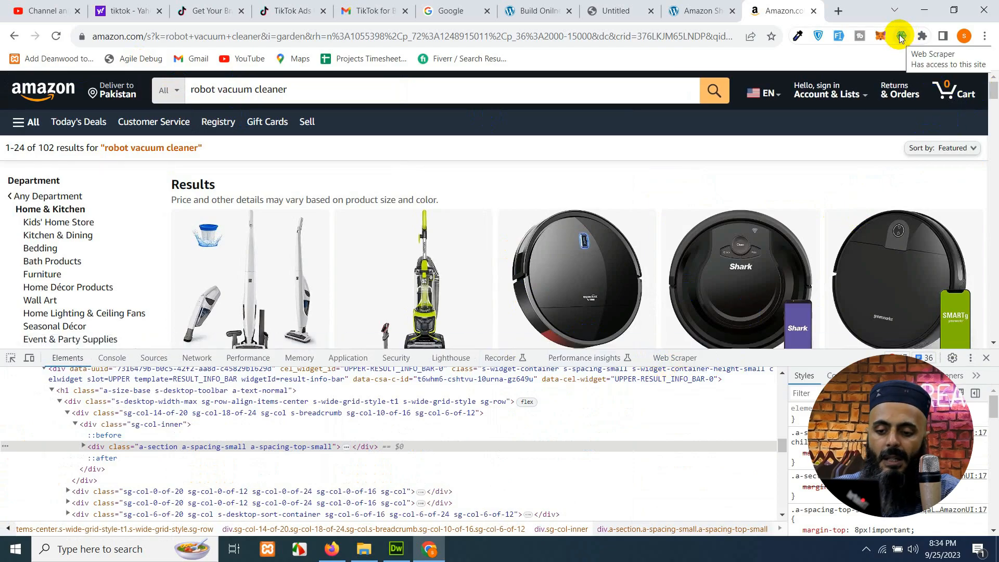
- Start a new sitemap in Web Scraper and use the copied address of the filtered results page as its start URL
{"action": "left_click", "coordinate": [681, 357]}
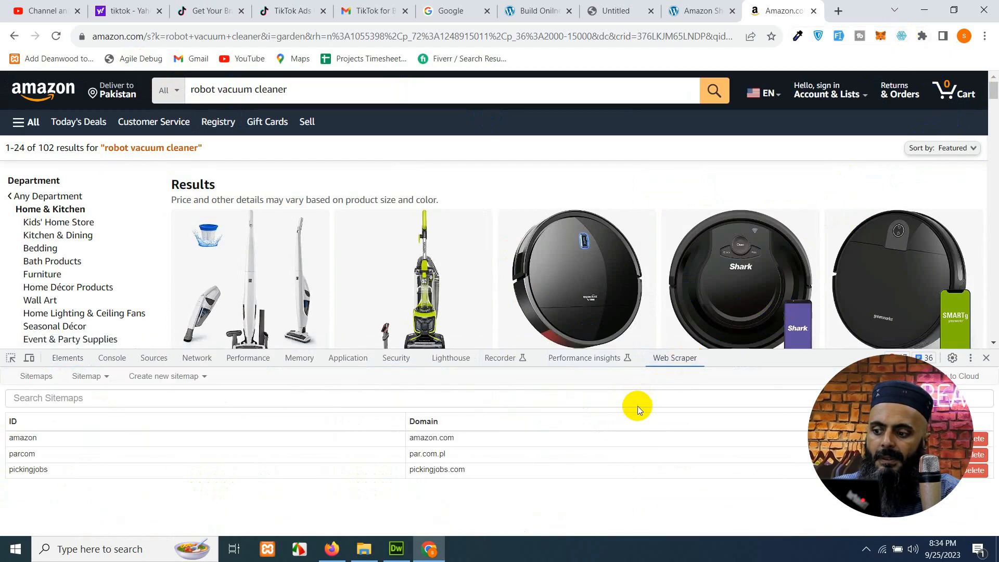
{"action": "left_click", "coordinate": [163, 375]}
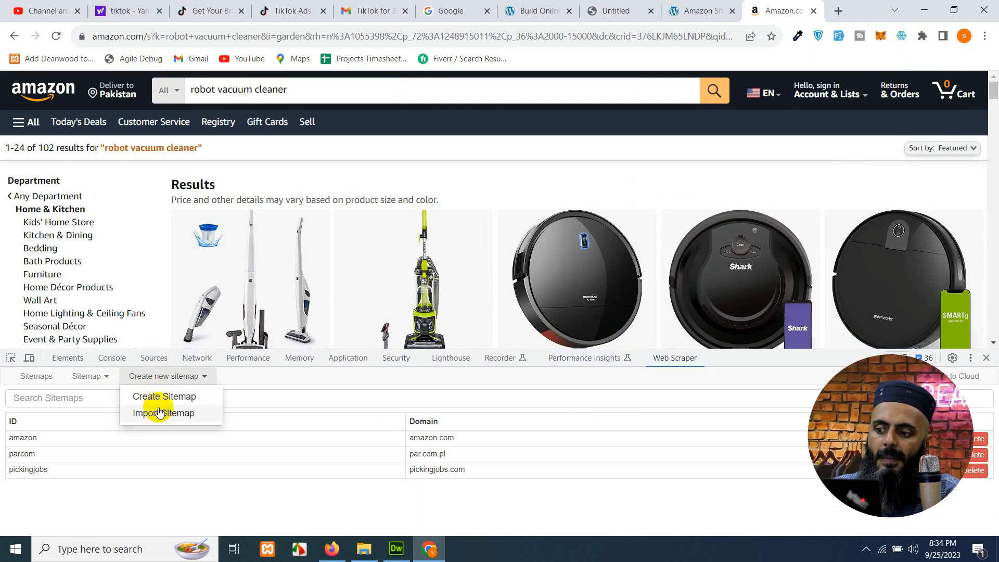
{"action": "left_click", "coordinate": [156, 403]}
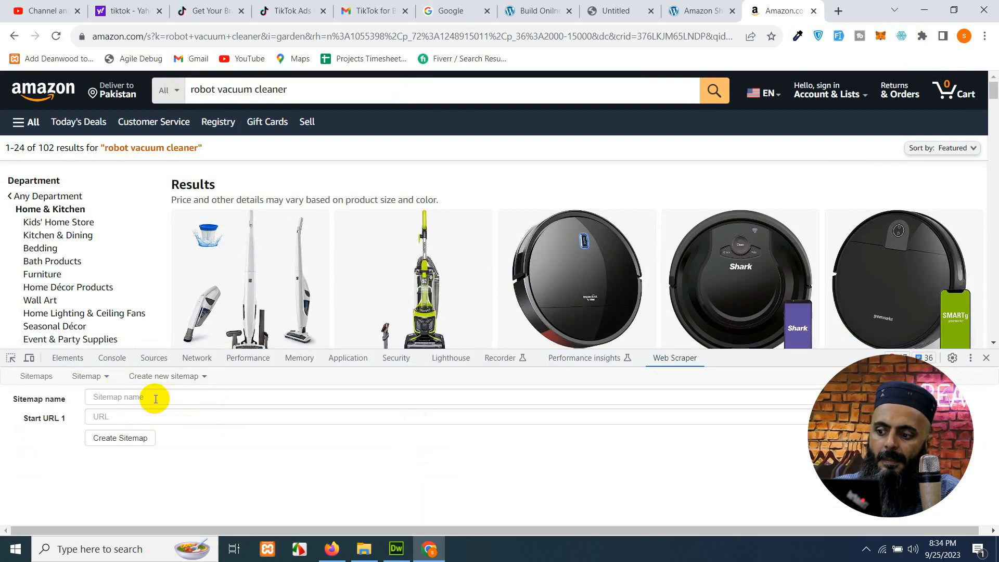
{"action": "left_click", "coordinate": [205, 35]}
{"action": "right_click", "coordinate": [204, 35]}
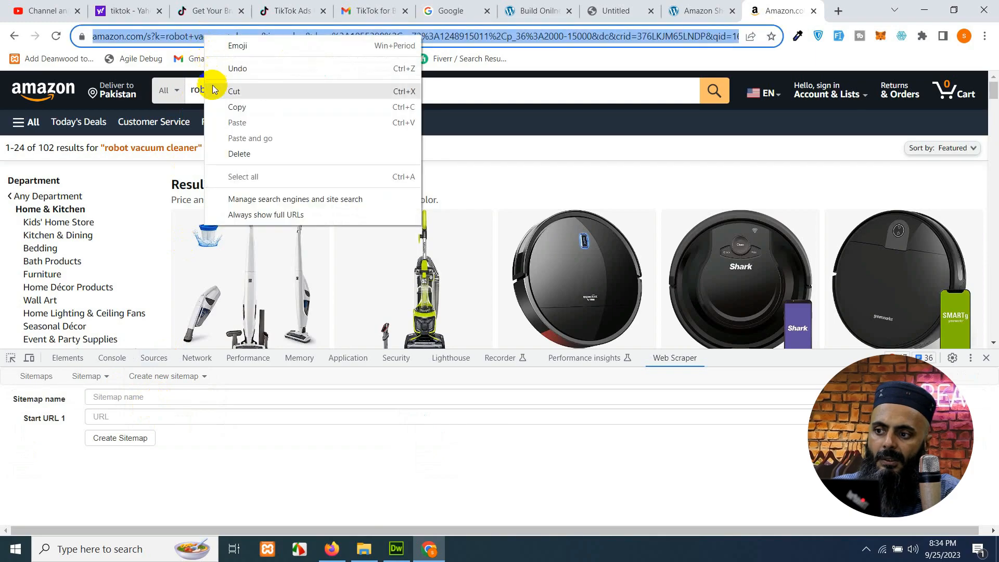
{"action": "left_click", "coordinate": [227, 108]}
{"action": "right_click", "coordinate": [139, 408]}
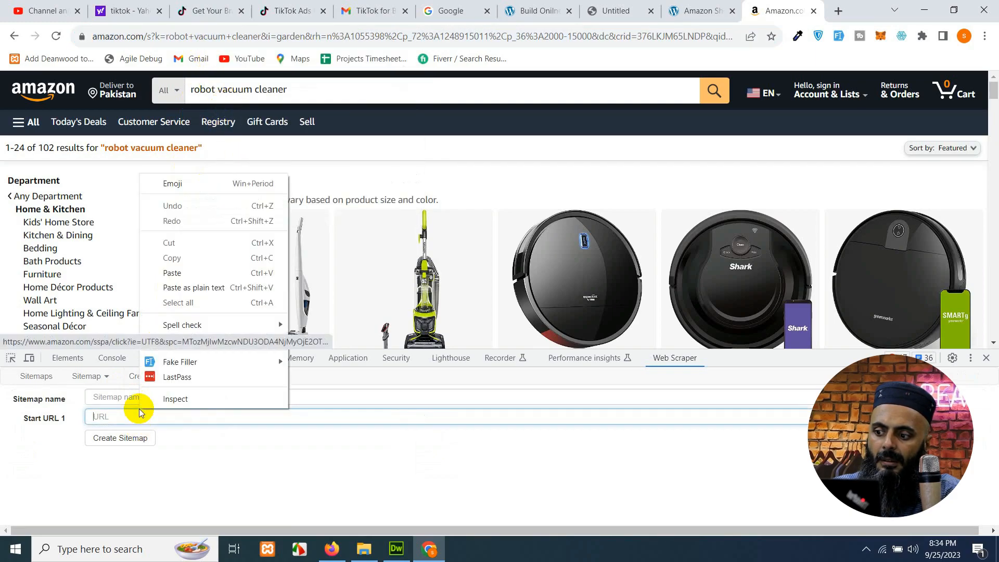
{"action": "left_click", "coordinate": [198, 285]}
- Name the sitemap vacuum_cleaners and create it
{"action": "left_click", "coordinate": [175, 397]}
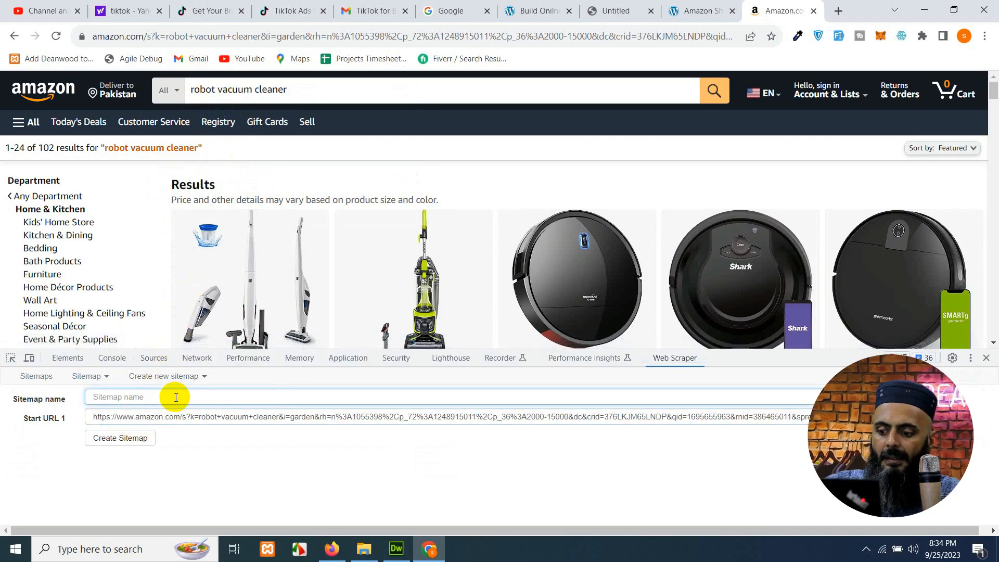
{"action": "type", "text": "vacuum_cleaners"}
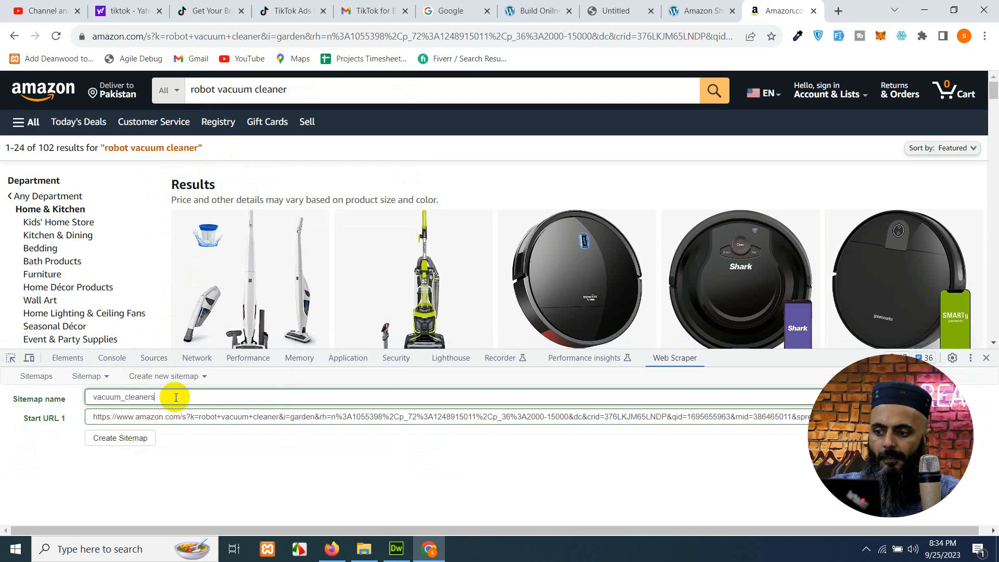
{"action": "left_click", "coordinate": [111, 442]}
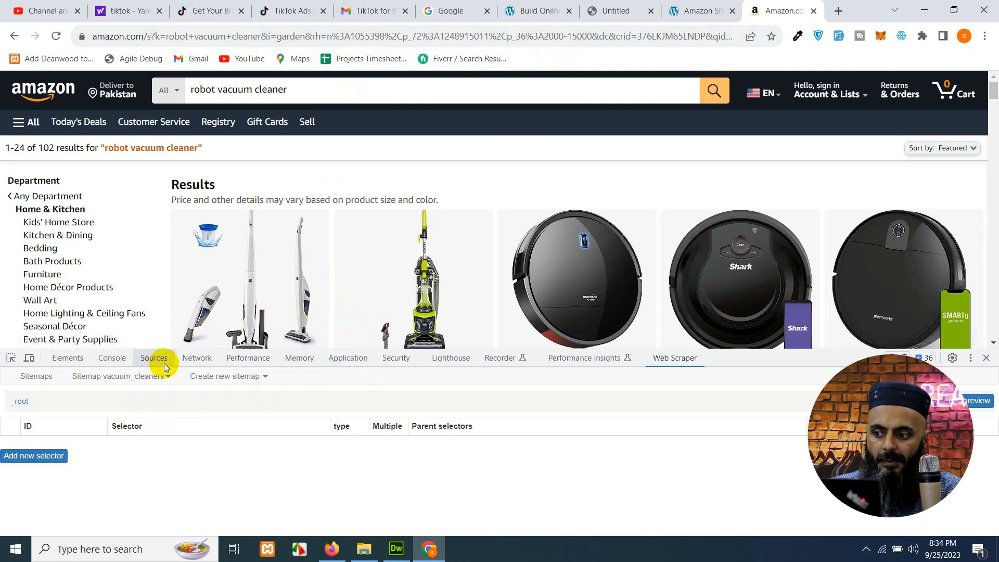
- Check the vacuum_cleaners sitemap's metadata and return to its selector list
{"action": "left_click", "coordinate": [179, 381]}
{"action": "left_click", "coordinate": [112, 430]}
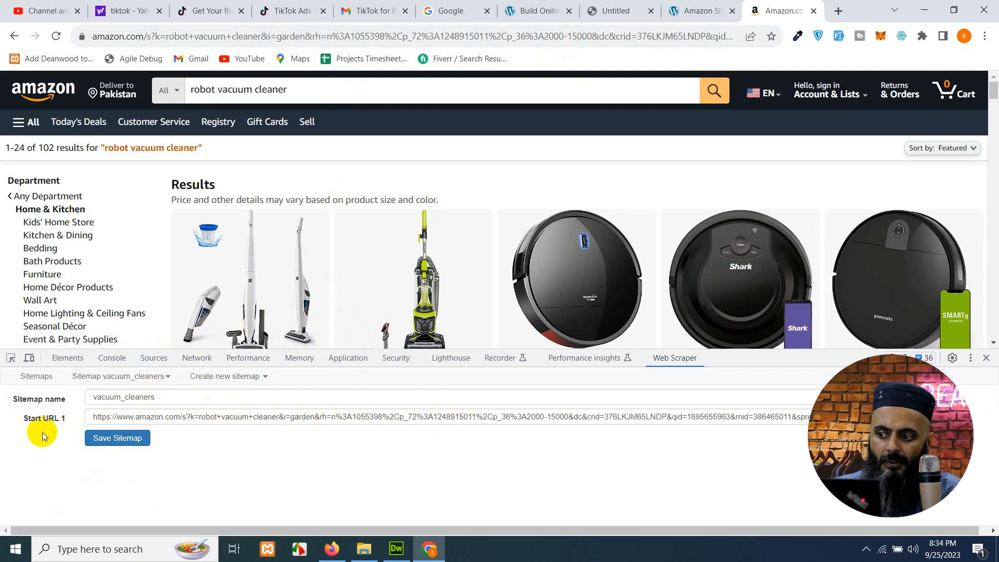
{"action": "left_click", "coordinate": [94, 379]}
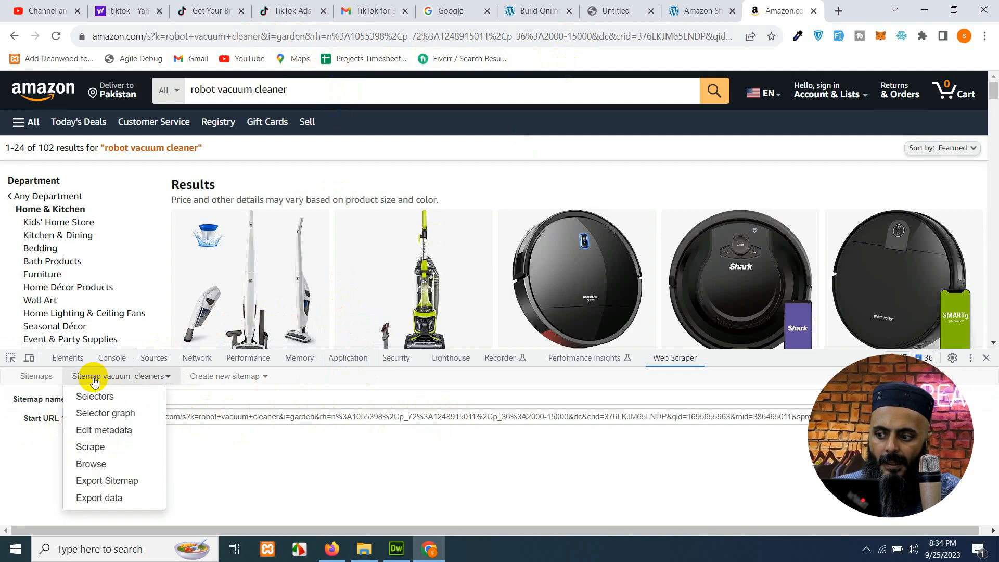
{"action": "left_click", "coordinate": [97, 397]}
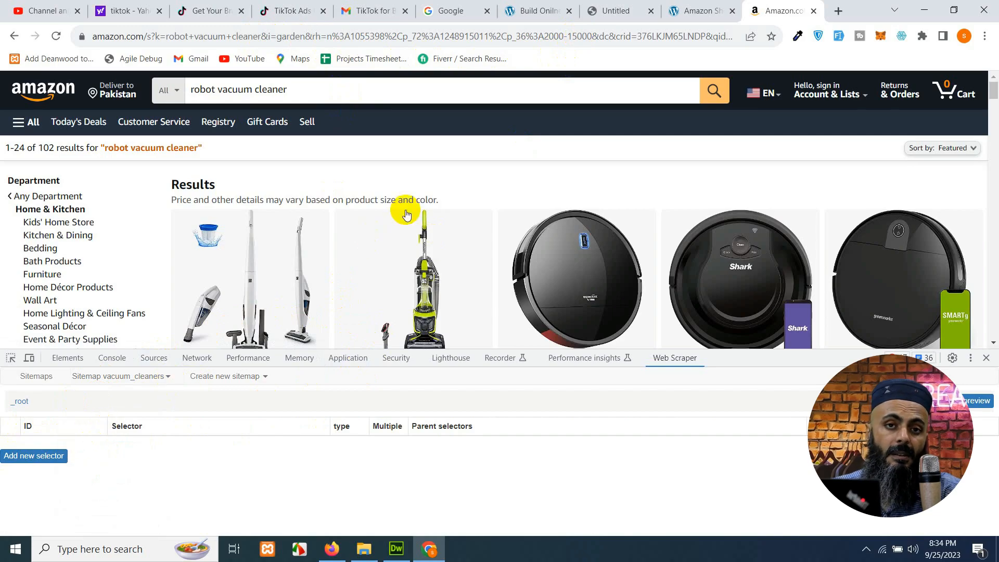
- Look through the filtered product listings, examining their images, titles, ratings and prices as data to scrape
{"action": "scroll", "coordinate": [543, 257], "scroll_direction": "down", "scroll_amount": 1}
{"action": "scroll", "coordinate": [542, 256], "scroll_direction": "down", "scroll_amount": 2}
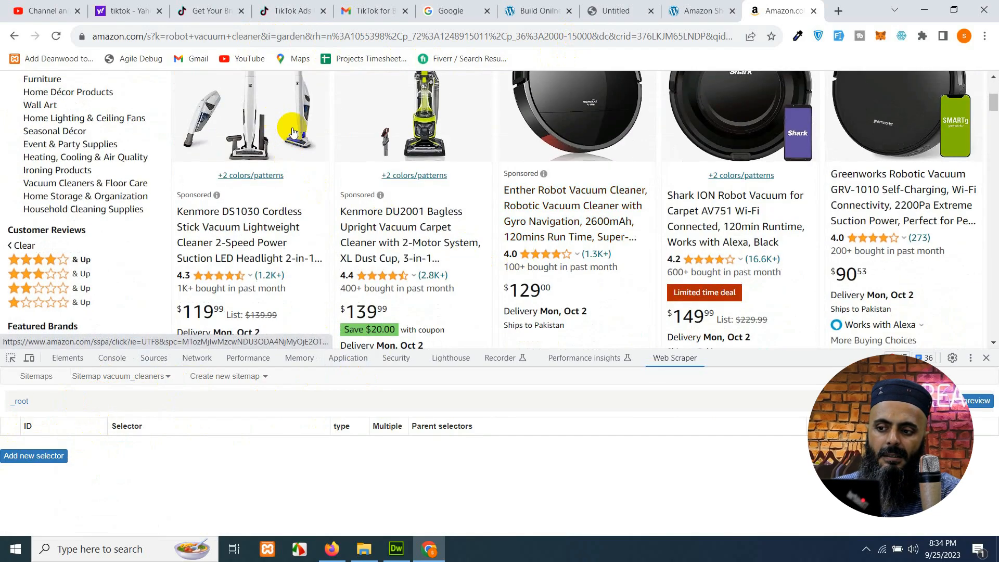
{"action": "scroll", "coordinate": [742, 274], "scroll_direction": "down", "scroll_amount": 5}
{"action": "scroll", "coordinate": [742, 274], "scroll_direction": "up", "scroll_amount": 8}
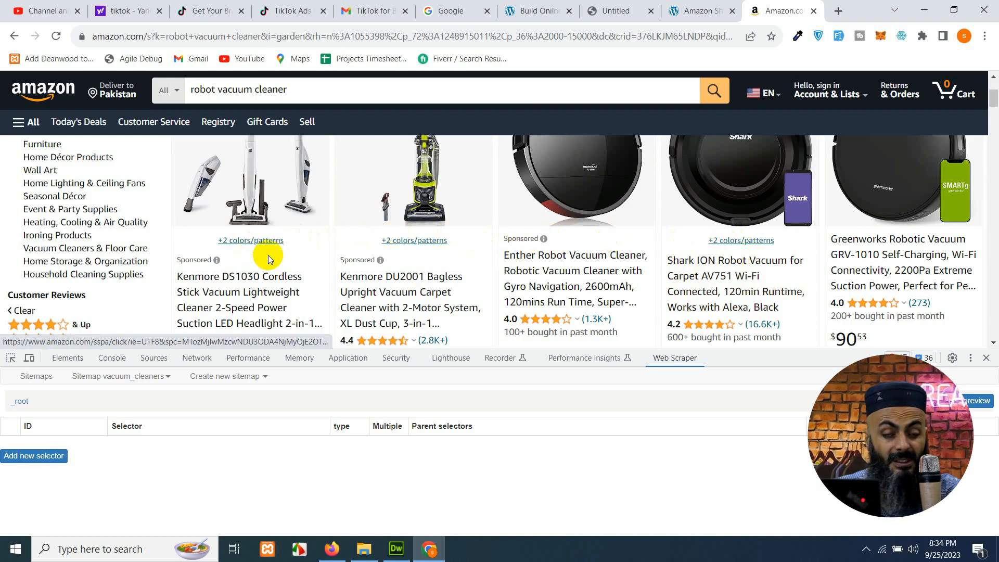
{"action": "scroll", "coordinate": [276, 267], "scroll_direction": "down", "scroll_amount": 4}
{"action": "scroll", "coordinate": [909, 242], "scroll_direction": "down", "scroll_amount": 12}
{"action": "scroll", "coordinate": [672, 250], "scroll_direction": "down", "scroll_amount": 2}
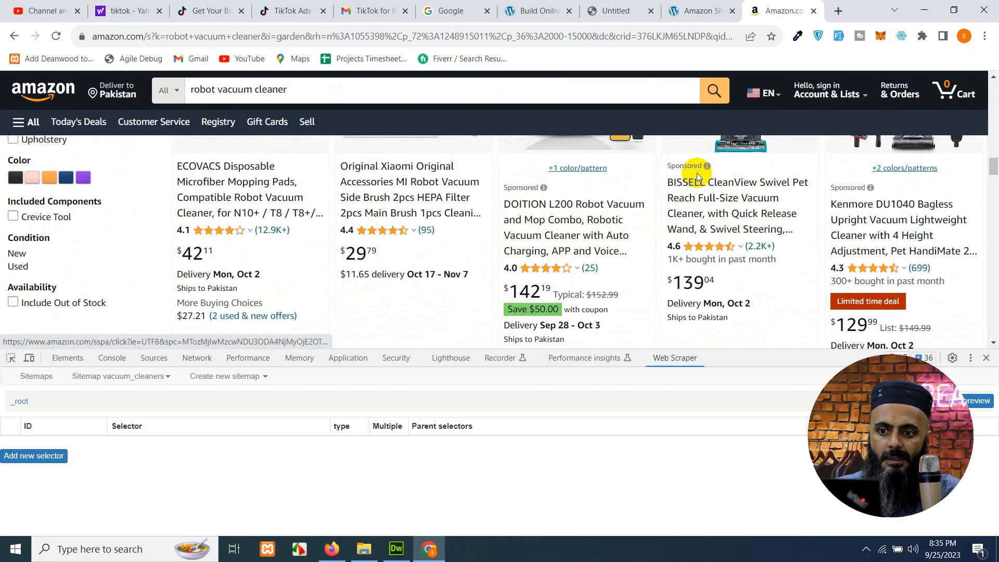
{"action": "scroll", "coordinate": [770, 218], "scroll_direction": "up", "scroll_amount": 2}
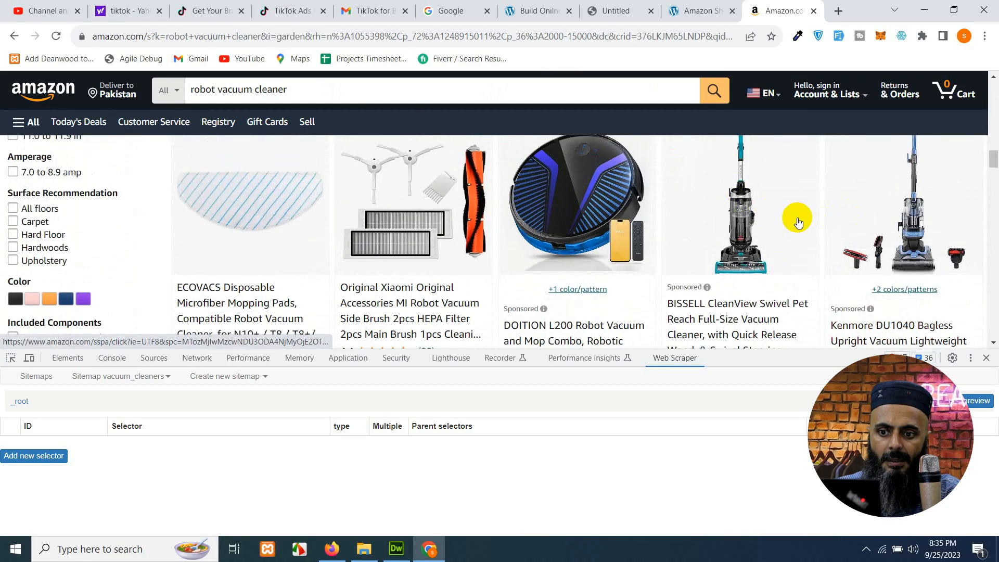
{"action": "scroll", "coordinate": [799, 222], "scroll_direction": "down", "scroll_amount": 2}
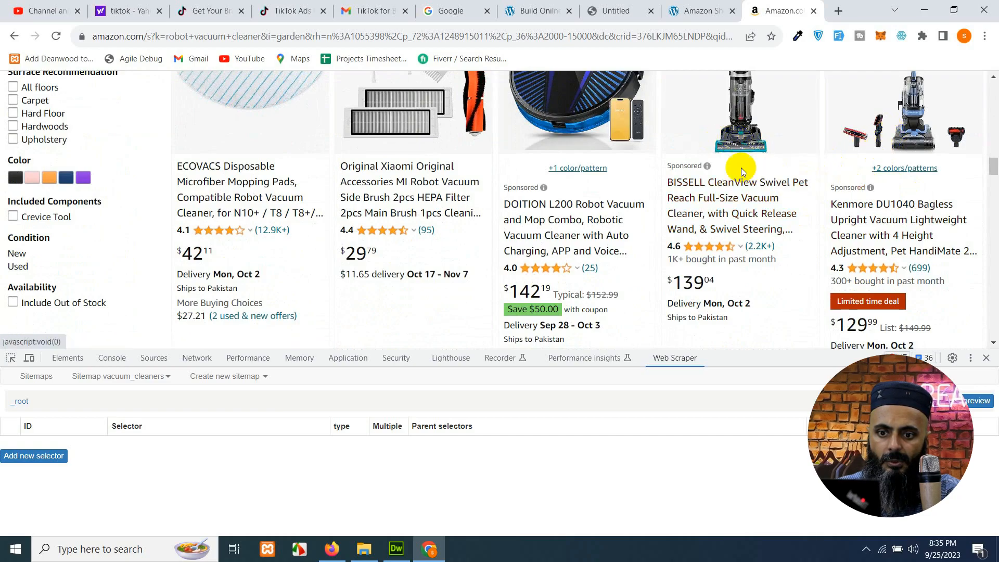
{"action": "scroll", "coordinate": [357, 196], "scroll_direction": "down", "scroll_amount": 7}
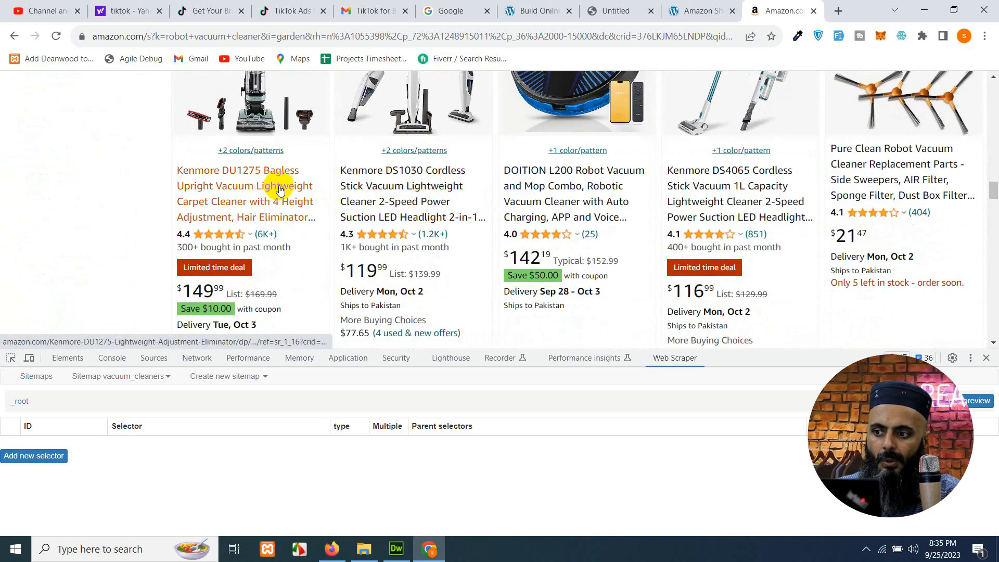
- Add a selector with the id single, set its type to Link and enable multiple results
{"action": "scroll", "coordinate": [478, 214], "scroll_direction": "down", "scroll_amount": 4}
{"action": "scroll", "coordinate": [443, 219], "scroll_direction": "up", "scroll_amount": 7}
{"action": "scroll", "coordinate": [443, 218], "scroll_direction": "up", "scroll_amount": 8}
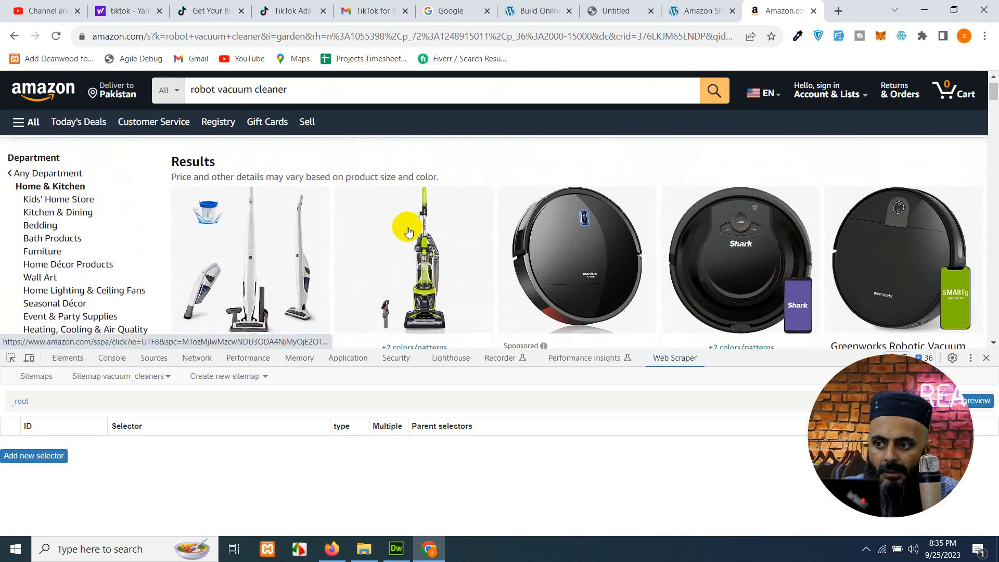
{"action": "left_click", "coordinate": [22, 456]}
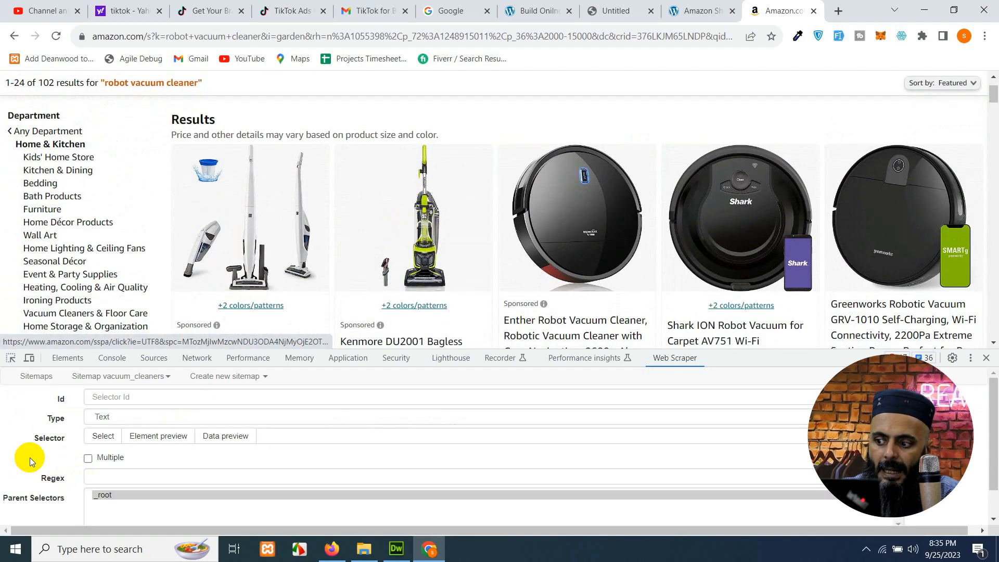
{"action": "left_click", "coordinate": [136, 395]}
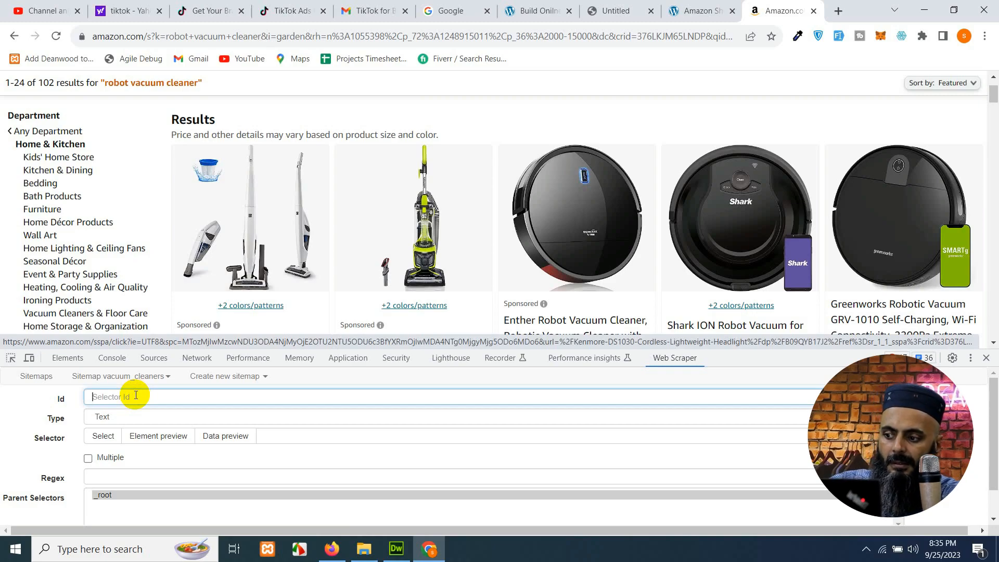
{"action": "type", "text": "single"}
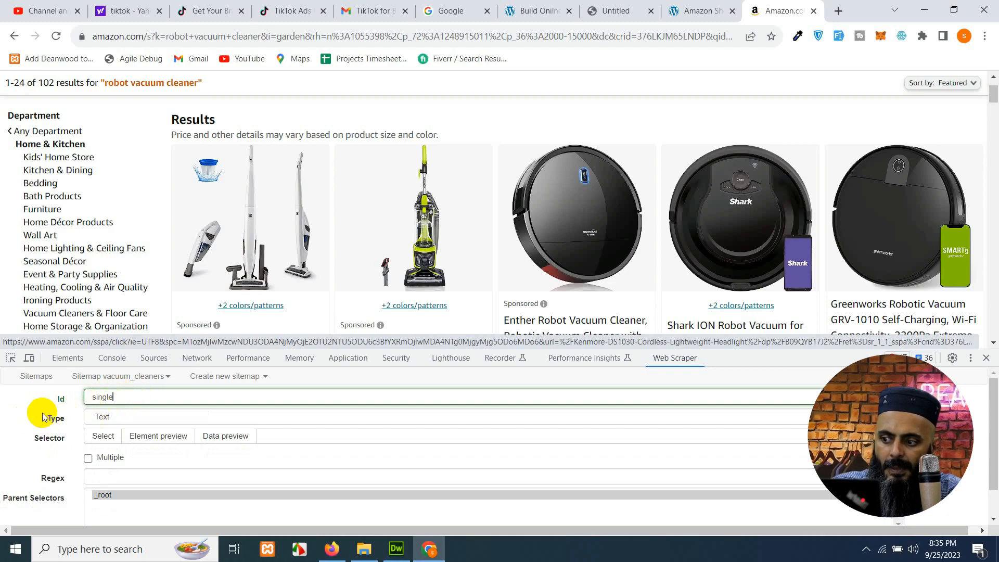
{"action": "left_click", "coordinate": [107, 421]}
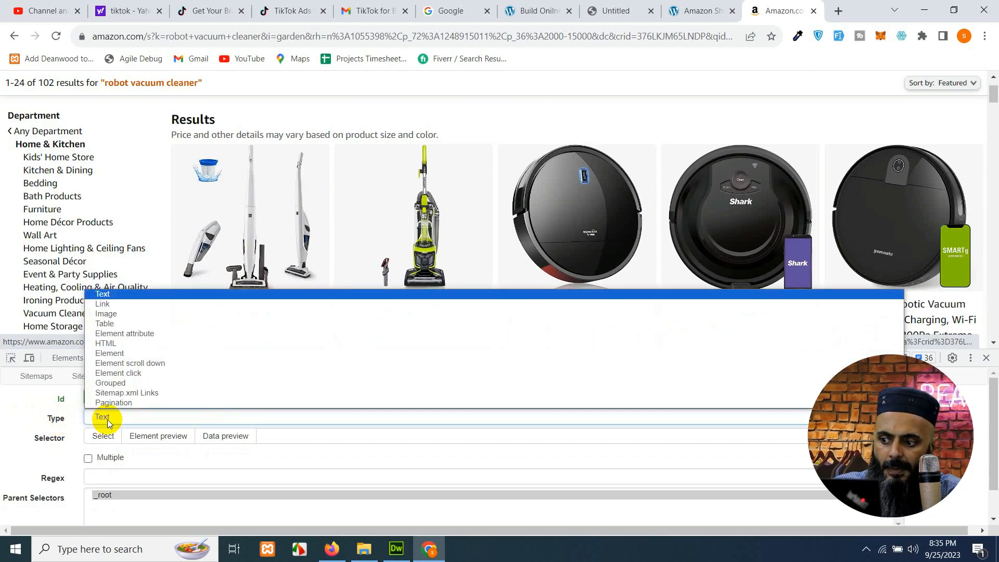
{"action": "left_click", "coordinate": [137, 313]}
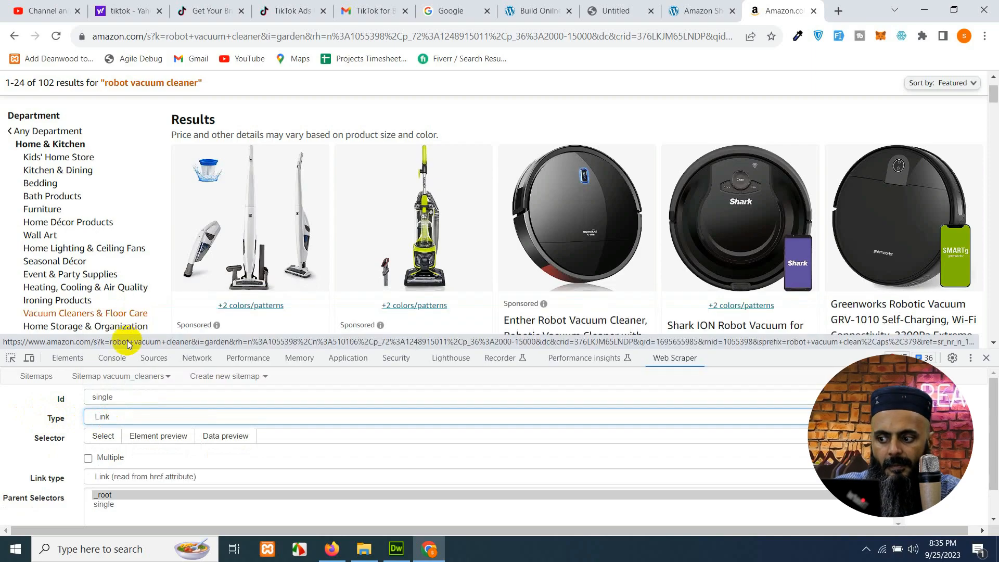
{"action": "left_click", "coordinate": [88, 459]}
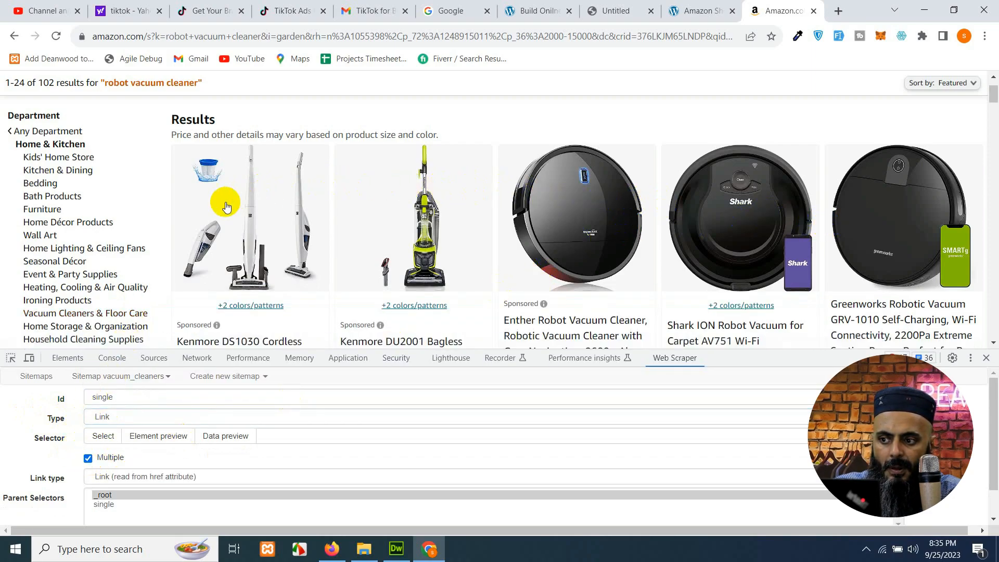
- Start element selection and pick the Shark ION AV751 and Greenworks GRV-1010 product titles as sample links
{"action": "left_click", "coordinate": [98, 438]}
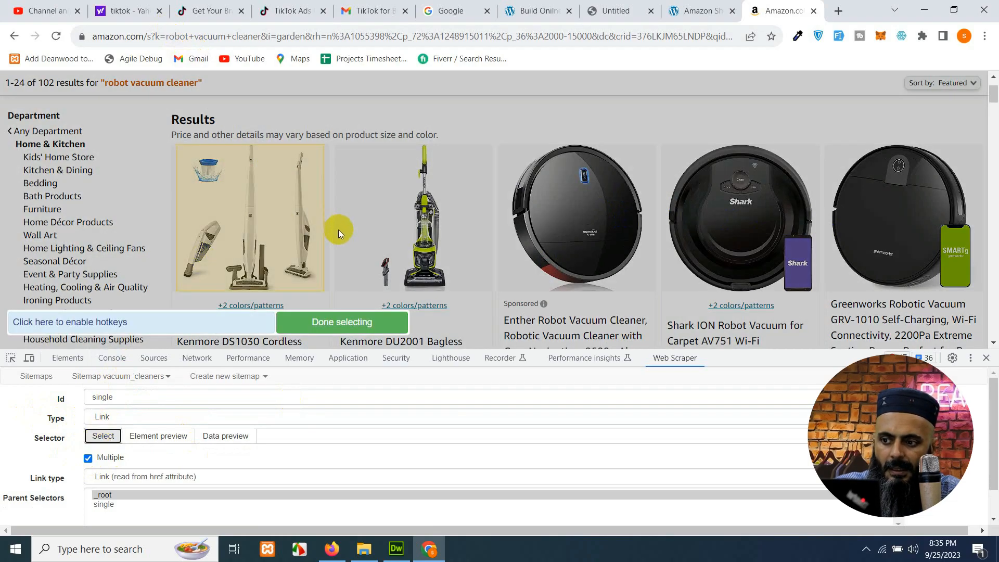
{"action": "scroll", "coordinate": [339, 230], "scroll_direction": "down", "scroll_amount": 2}
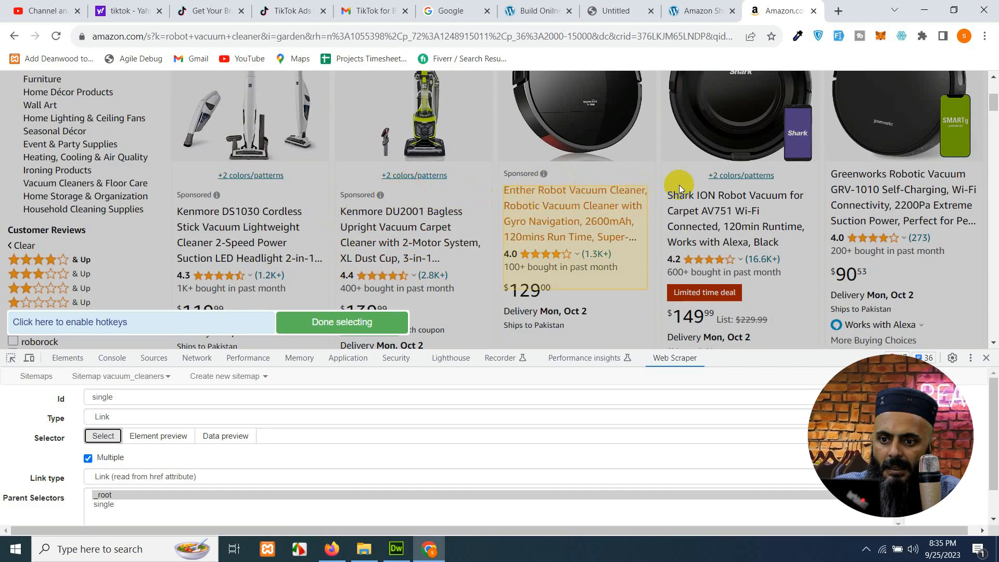
{"action": "left_click", "coordinate": [703, 208]}
{"action": "left_click", "coordinate": [866, 213]}
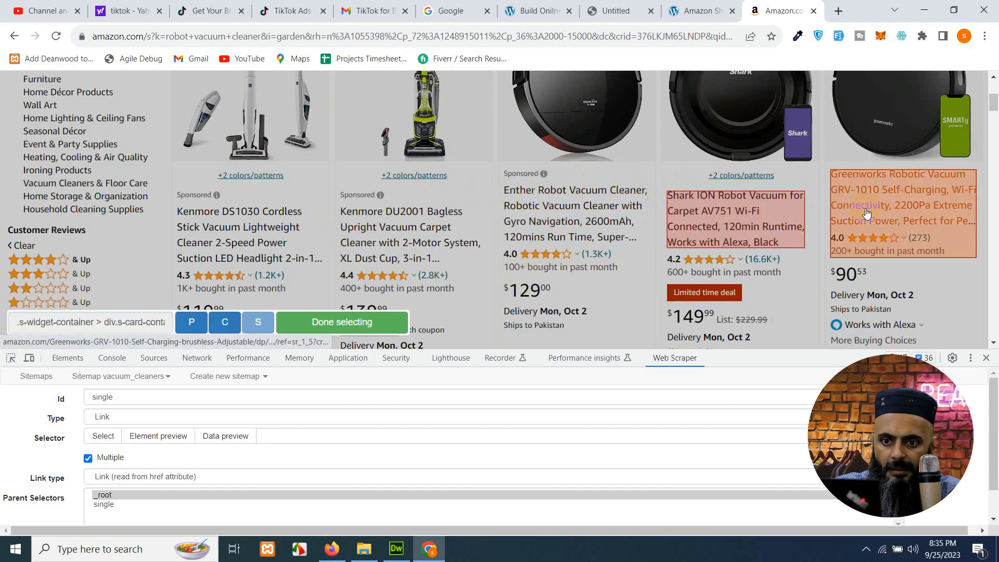
- Check the remaining listings for unmatched titles and add the Eureka WhirlWind canister vacuum's title to the selection
{"action": "scroll", "coordinate": [691, 223], "scroll_direction": "down", "scroll_amount": 6}
{"action": "scroll", "coordinate": [541, 177], "scroll_direction": "down", "scroll_amount": 10}
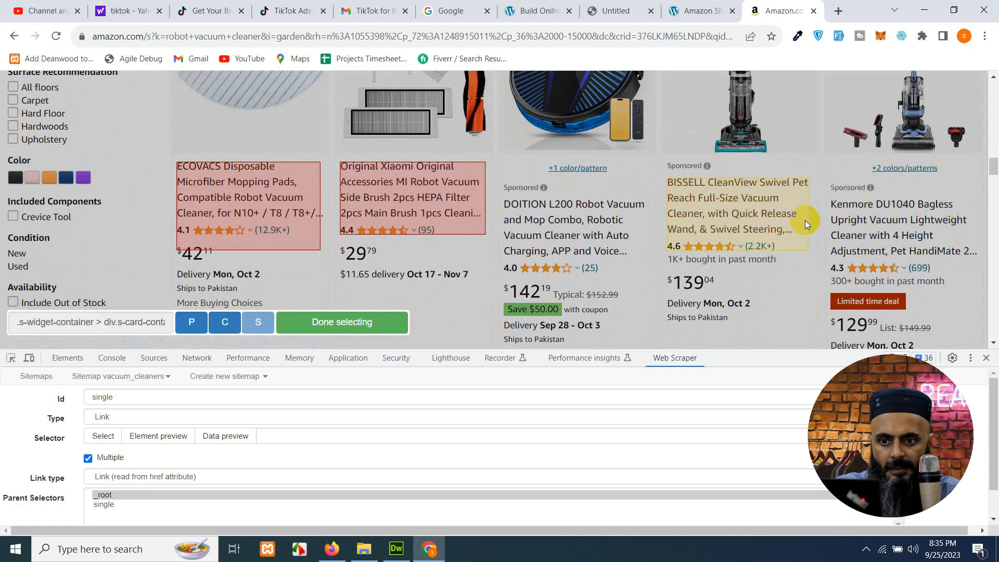
{"action": "scroll", "coordinate": [618, 203], "scroll_direction": "down", "scroll_amount": 2}
{"action": "scroll", "coordinate": [730, 189], "scroll_direction": "down", "scroll_amount": 2}
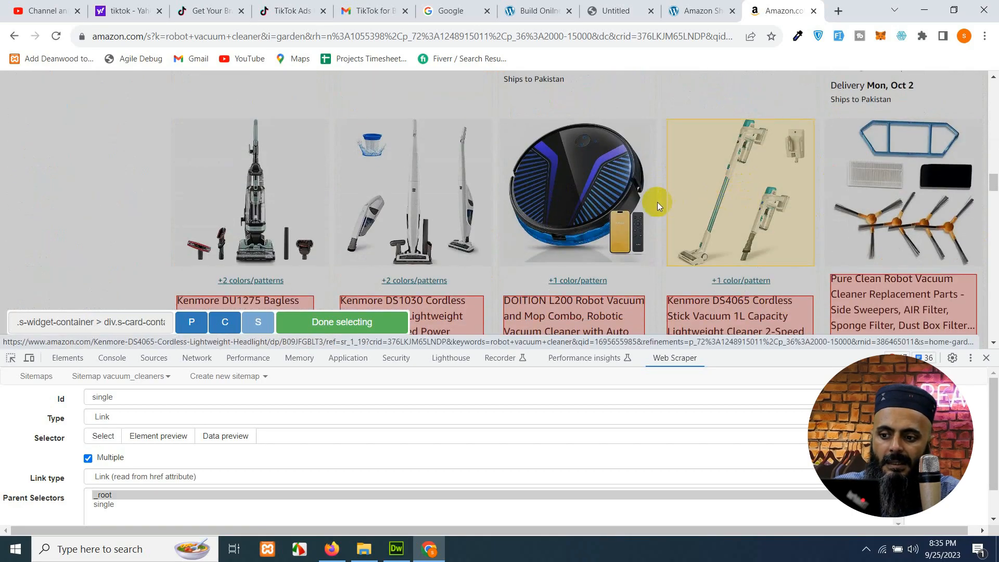
{"action": "scroll", "coordinate": [621, 206], "scroll_direction": "down", "scroll_amount": 7}
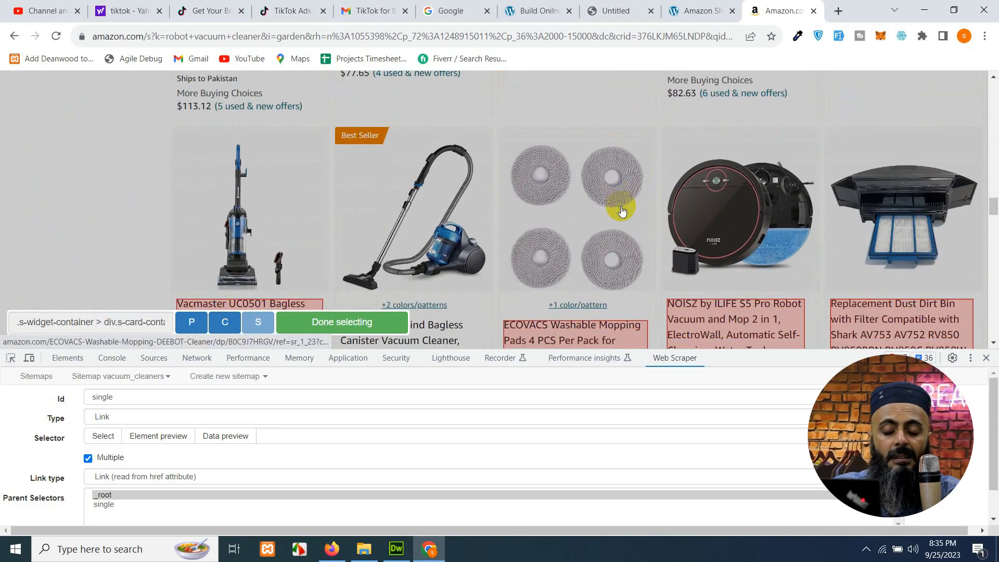
{"action": "scroll", "coordinate": [622, 208], "scroll_direction": "down", "scroll_amount": 3}
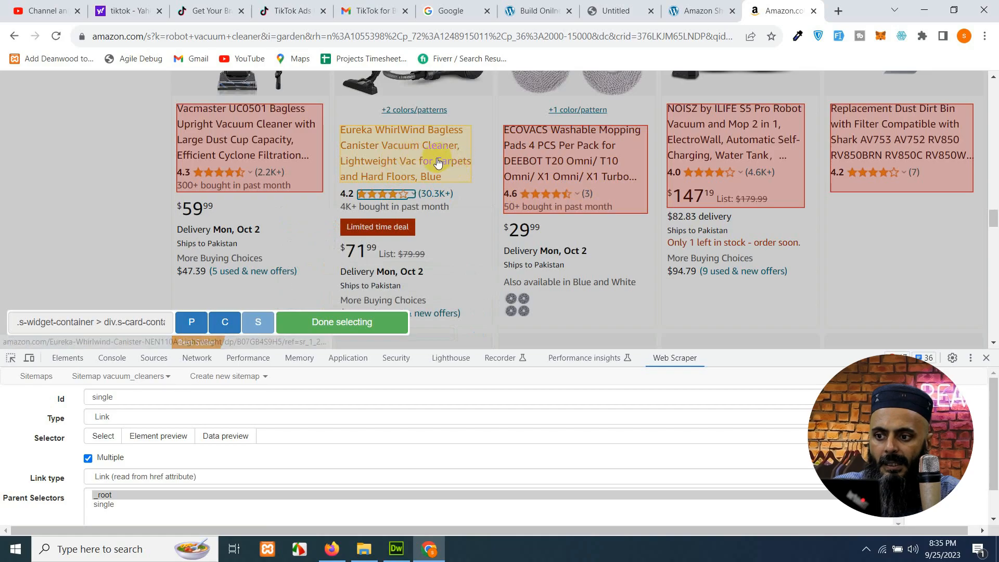
{"action": "left_click", "coordinate": [428, 156]}
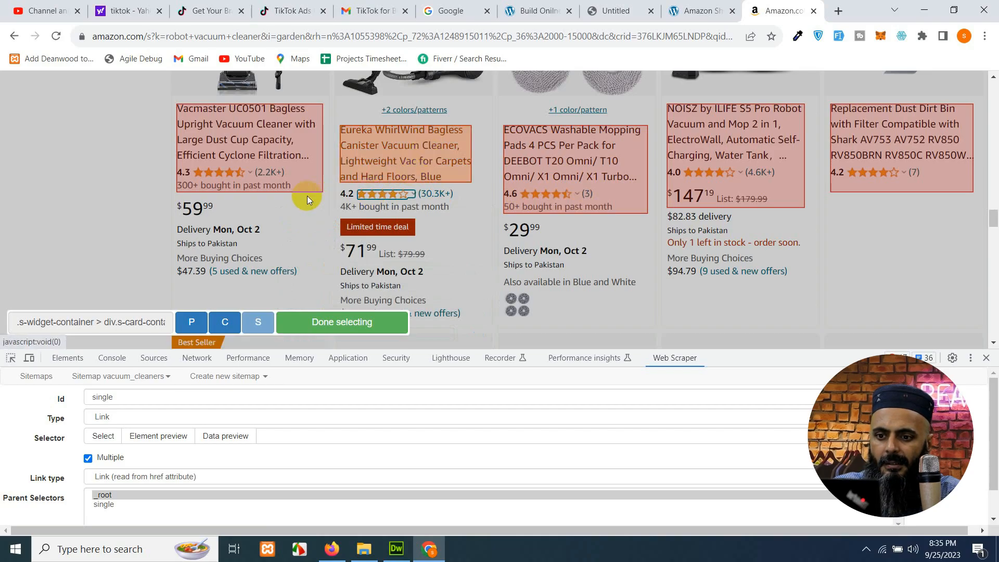
- Check the listings down to the pagination, finish the element selection and save the single selector
{"action": "scroll", "coordinate": [307, 195], "scroll_direction": "down", "scroll_amount": 10}
{"action": "scroll", "coordinate": [223, 185], "scroll_direction": "down", "scroll_amount": 4}
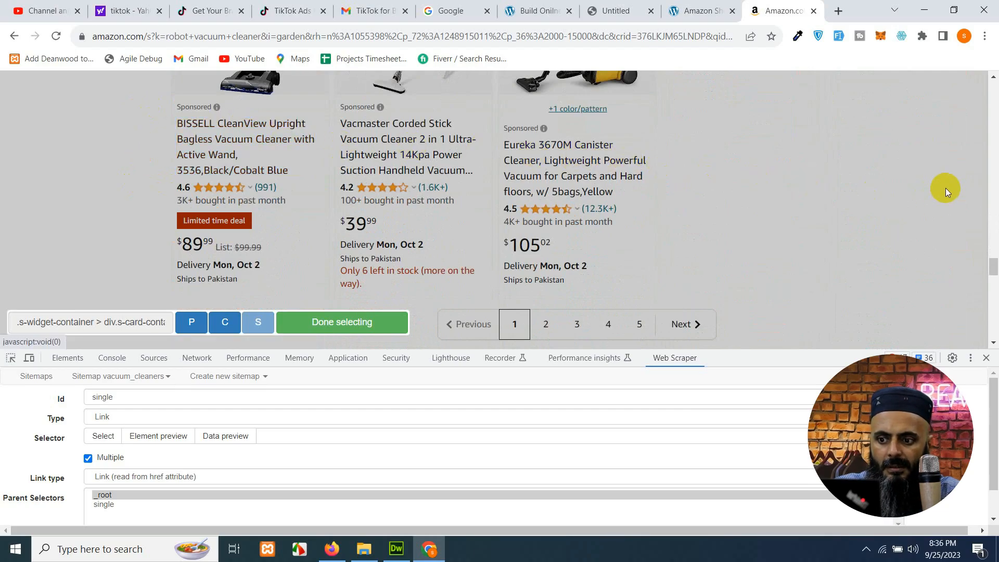
{"action": "scroll", "coordinate": [935, 191], "scroll_direction": "up", "scroll_amount": 10}
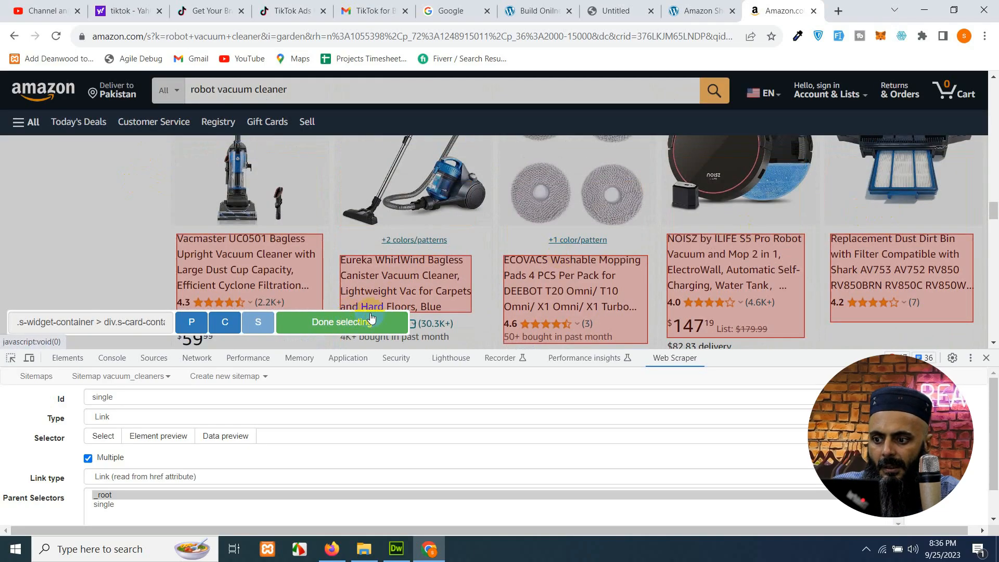
{"action": "left_click", "coordinate": [335, 321]}
{"action": "scroll", "coordinate": [65, 516], "scroll_direction": "down", "scroll_amount": 1}
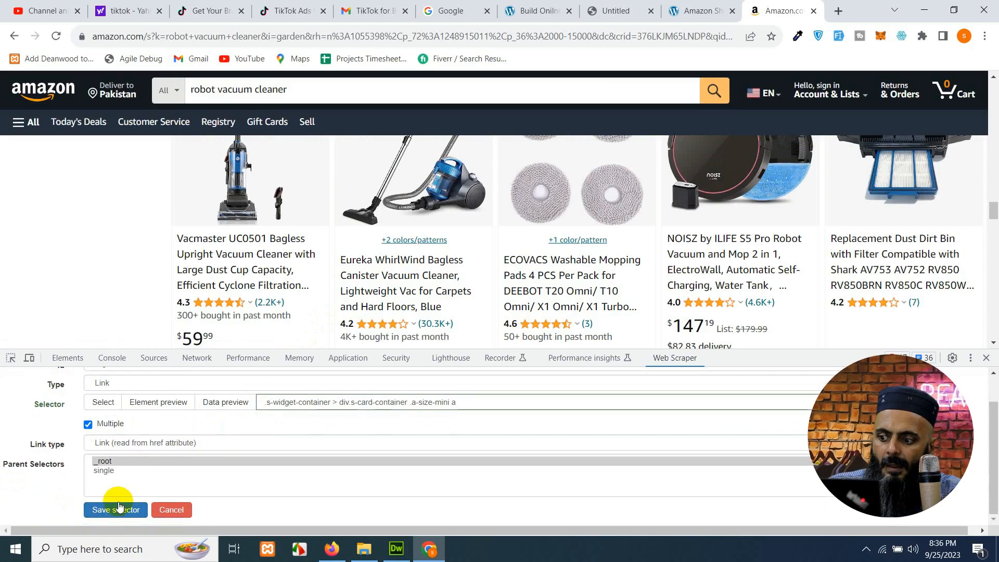
{"action": "left_click", "coordinate": [112, 516]}
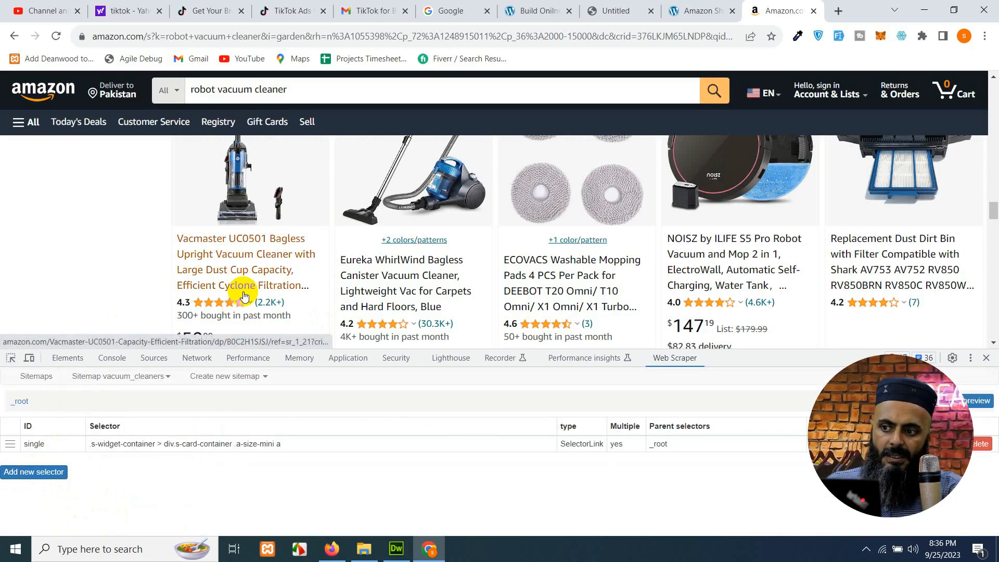
- Find the results' pagination and open the vacuum_cleaners sitemap's metadata for editing
{"action": "scroll", "coordinate": [478, 202], "scroll_direction": "down", "scroll_amount": 1}
{"action": "scroll", "coordinate": [471, 270], "scroll_direction": "down", "scroll_amount": 15}
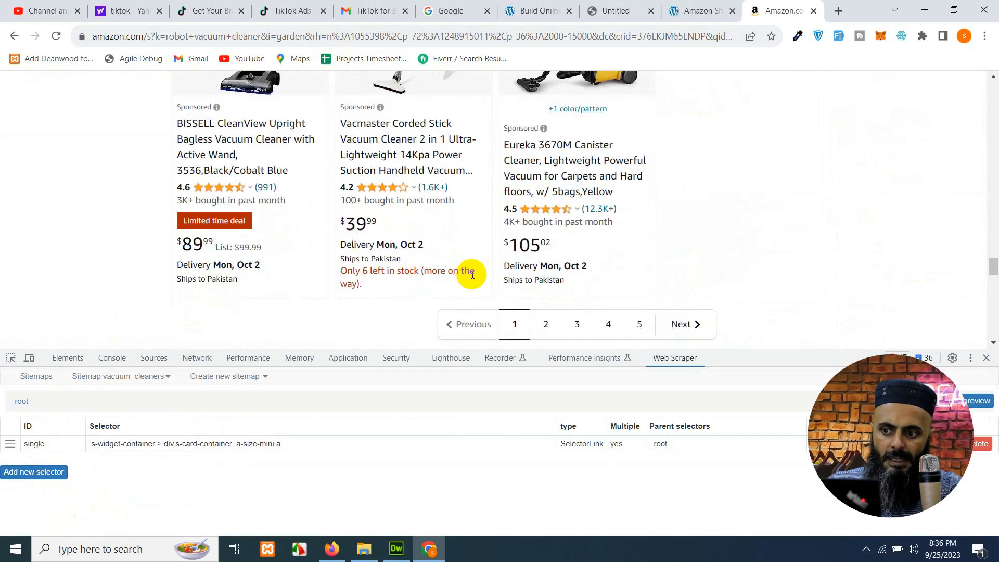
{"action": "scroll", "coordinate": [557, 189], "scroll_direction": "up", "scroll_amount": 4}
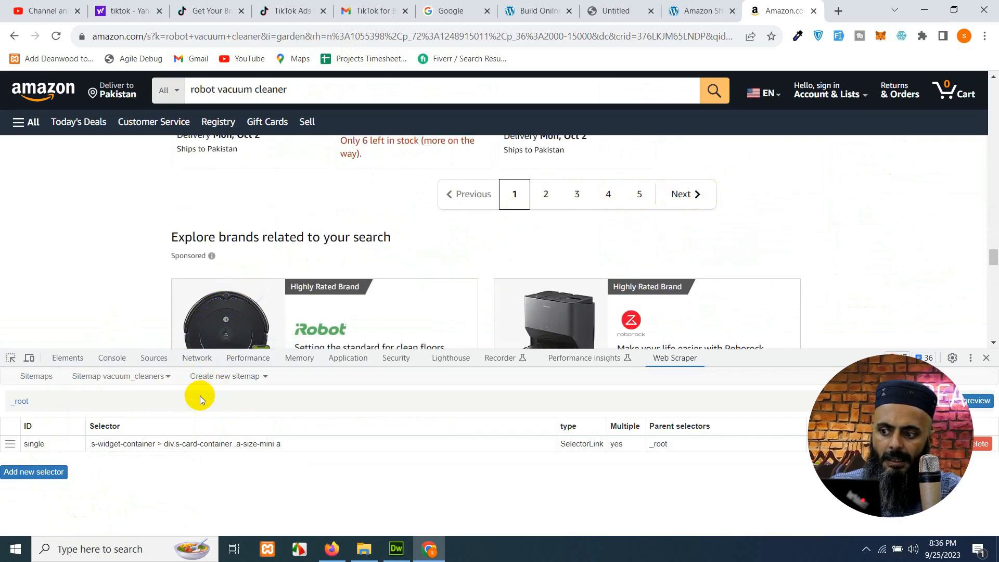
{"action": "left_click", "coordinate": [119, 377]}
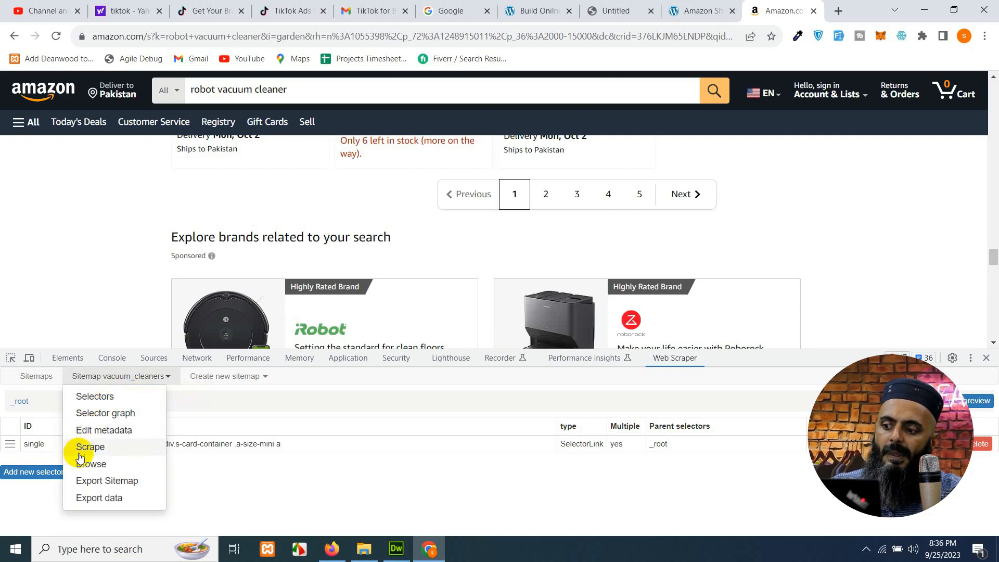
{"action": "left_click", "coordinate": [88, 430]}
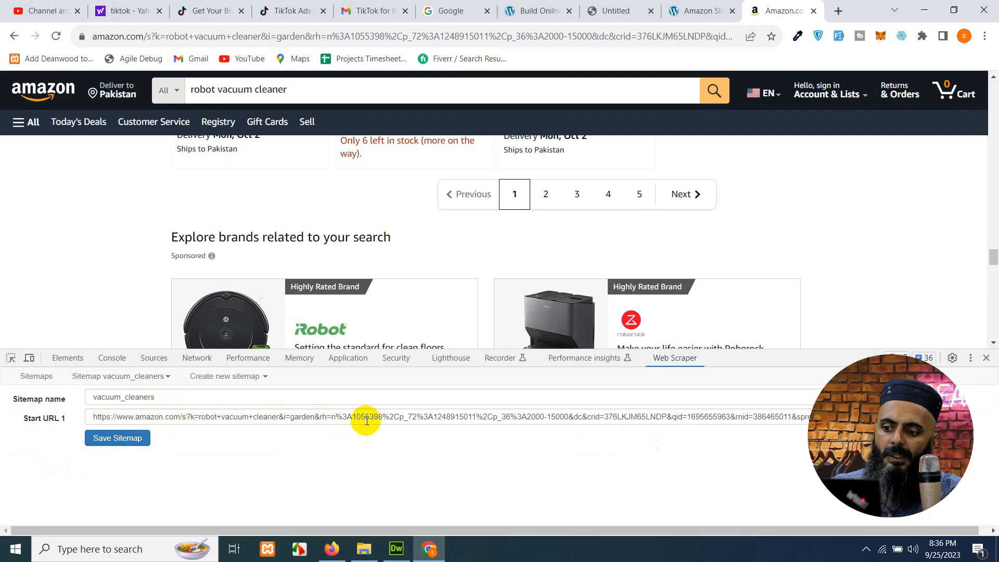
- Open page 2 of the results, copy its address and add it to the sitemap as a second start URL
{"action": "left_click", "coordinate": [545, 197]}
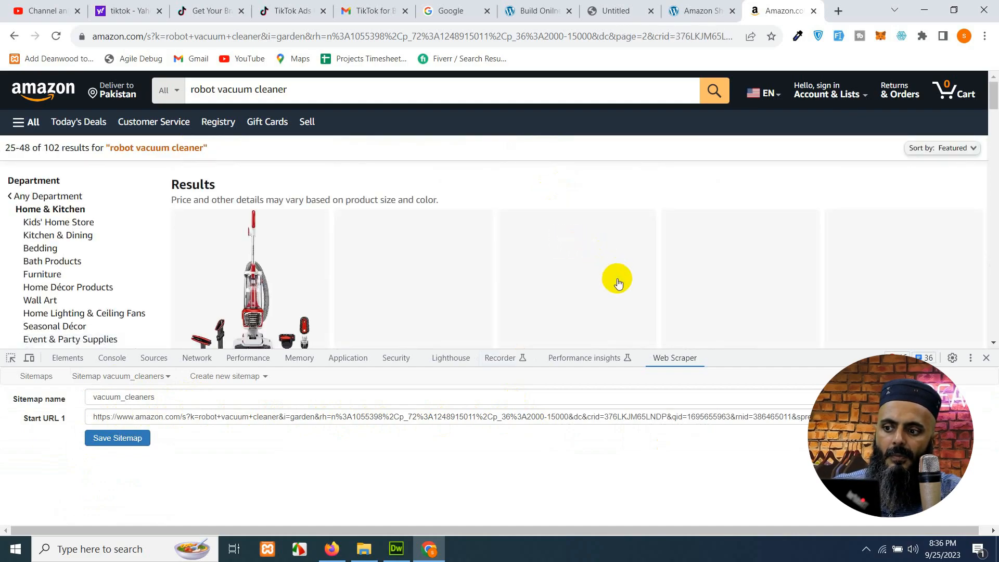
{"action": "left_click", "coordinate": [350, 41]}
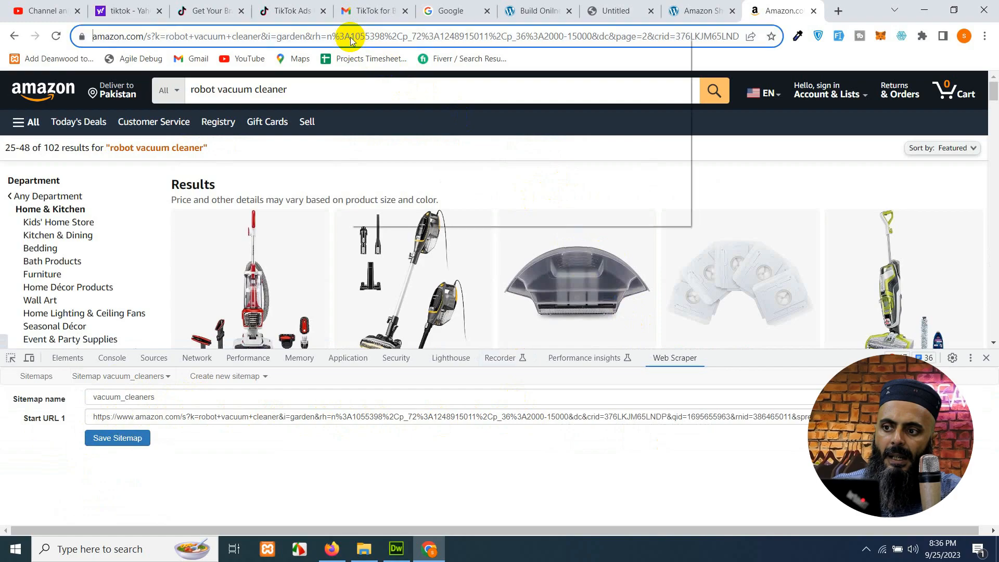
{"action": "right_click", "coordinate": [350, 41]}
{"action": "left_click", "coordinate": [383, 107]}
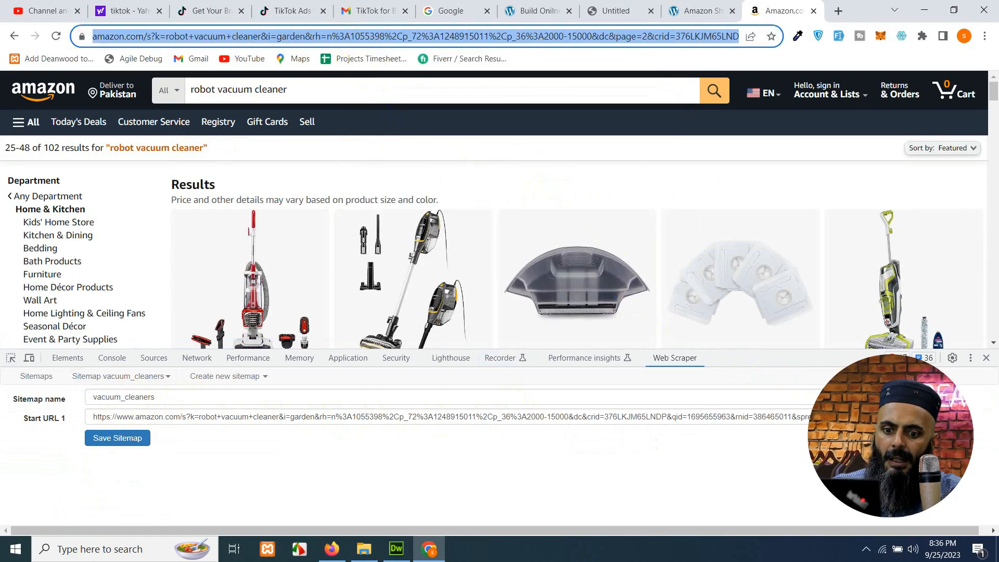
{"action": "left_click", "coordinate": [900, 417]}
{"action": "right_click", "coordinate": [712, 436]}
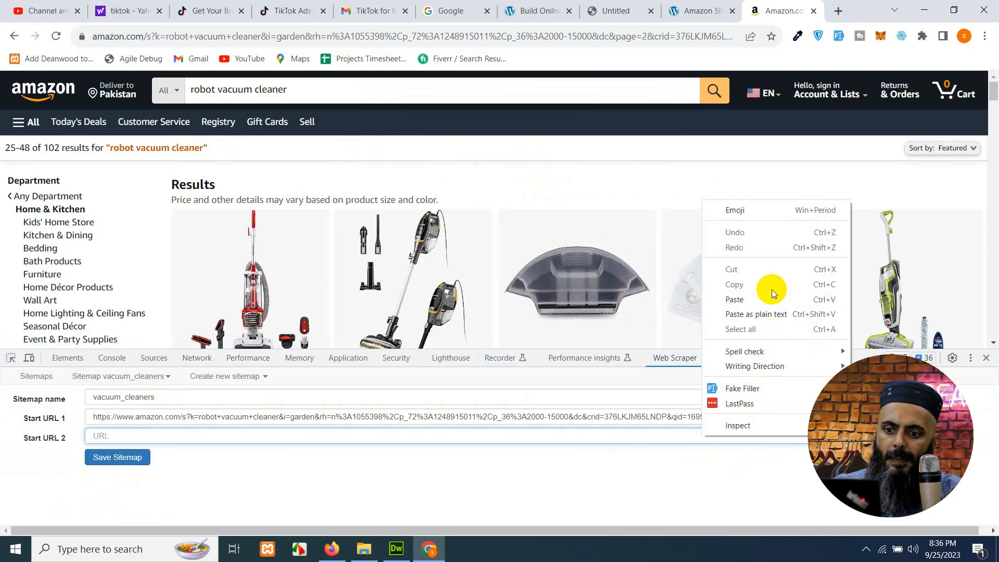
{"action": "left_click", "coordinate": [759, 300]}
- Compare the two start URLs, examining the page=2 parameter and the page numbers below the results
{"action": "left_click", "coordinate": [359, 473]}
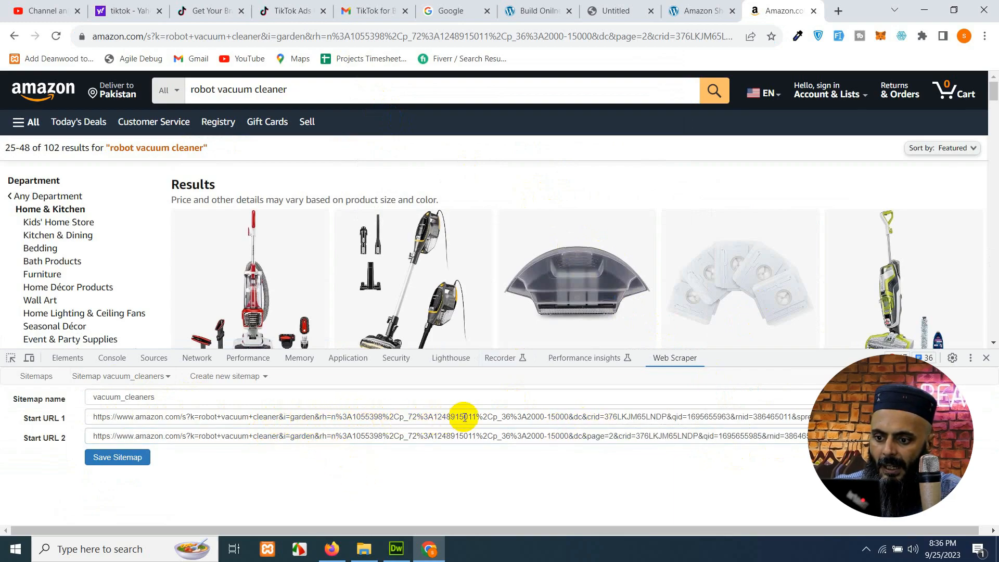
{"action": "double_click", "coordinate": [609, 436]}
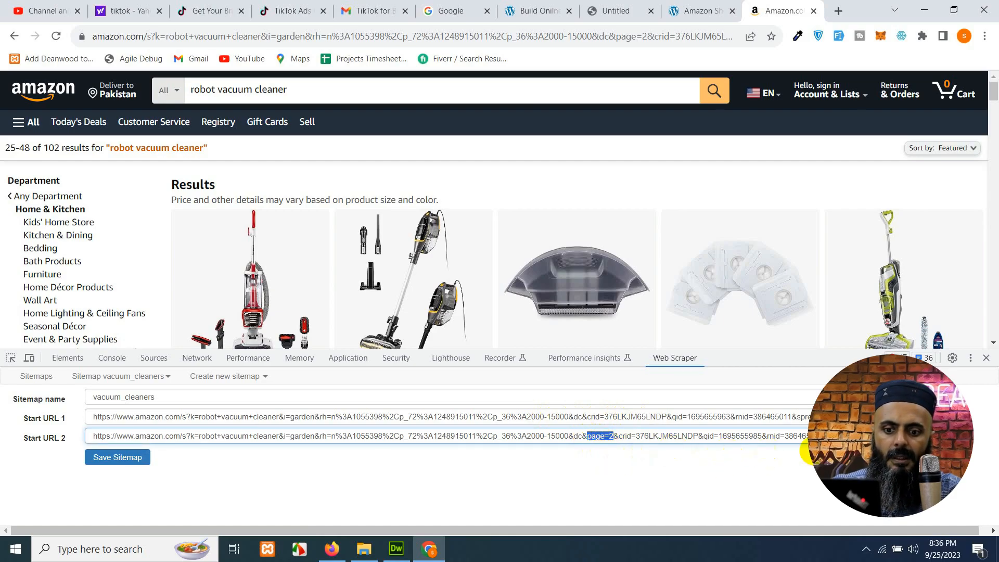
{"action": "scroll", "coordinate": [659, 283], "scroll_direction": "down", "scroll_amount": 10}
{"action": "scroll", "coordinate": [642, 277], "scroll_direction": "down", "scroll_amount": 10}
{"action": "scroll", "coordinate": [632, 270], "scroll_direction": "up", "scroll_amount": 5}
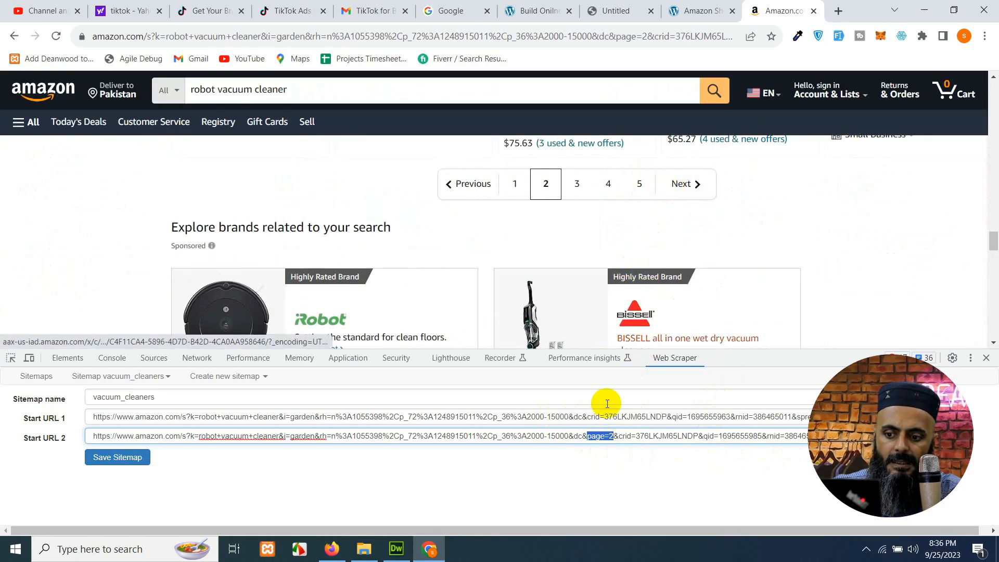
{"action": "left_click", "coordinate": [597, 435]}
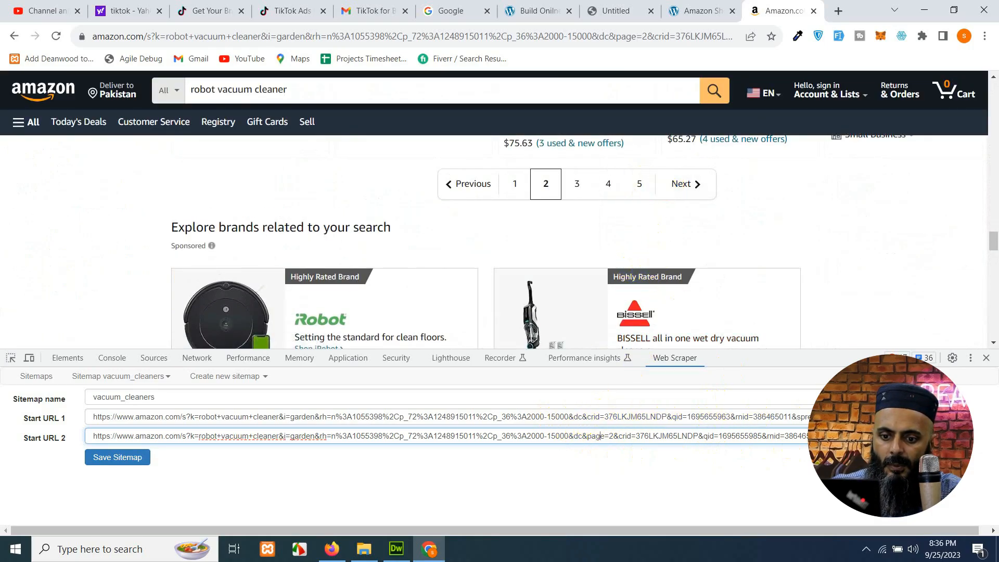
- Remove the first start URL and replace the page number in the remaining one with the range [1-2]
{"action": "left_click", "coordinate": [908, 418]}
{"action": "left_click", "coordinate": [613, 418]}
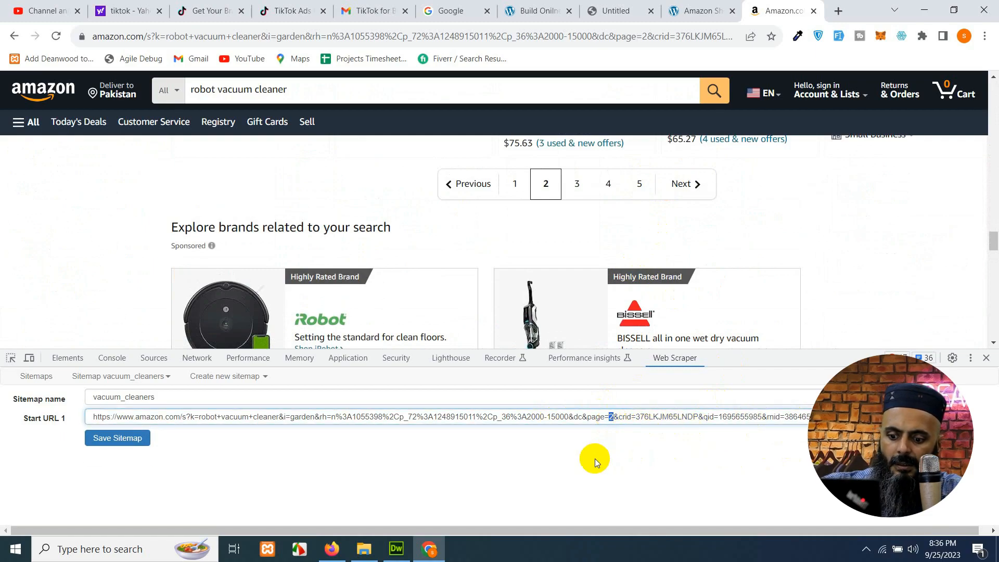
{"action": "type", "text": "[]"}
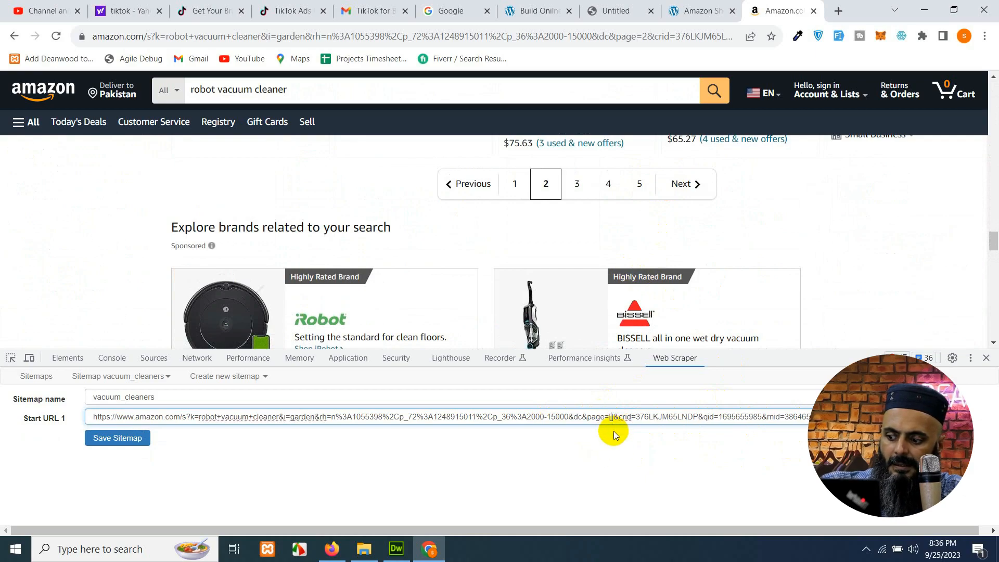
{"action": "type", "text": "1-2"}
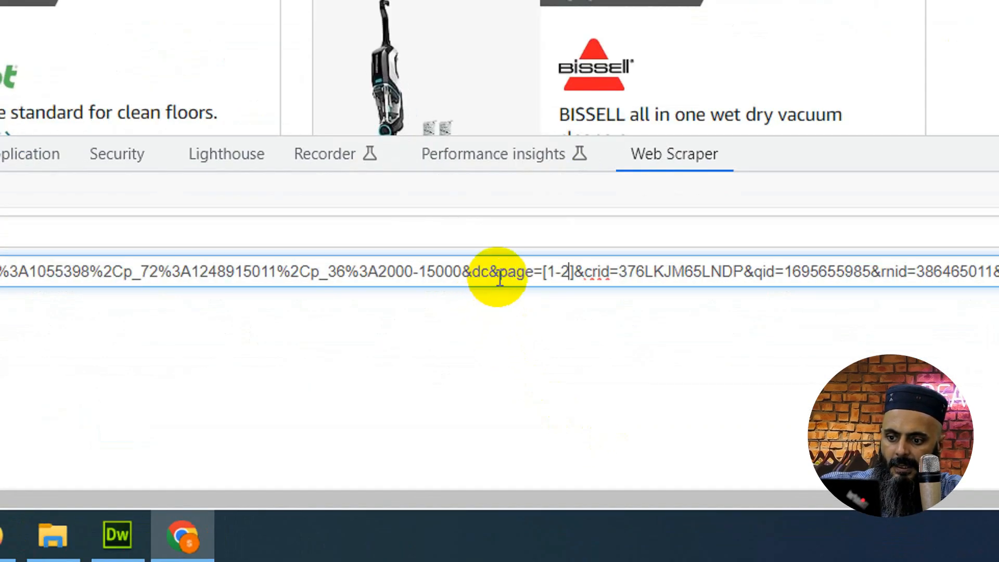
{"action": "left_click_drag", "start_coordinate": [499, 278], "coordinate": [544, 267]}
{"action": "left_click", "coordinate": [562, 277]}
{"action": "left_click", "coordinate": [559, 275]}
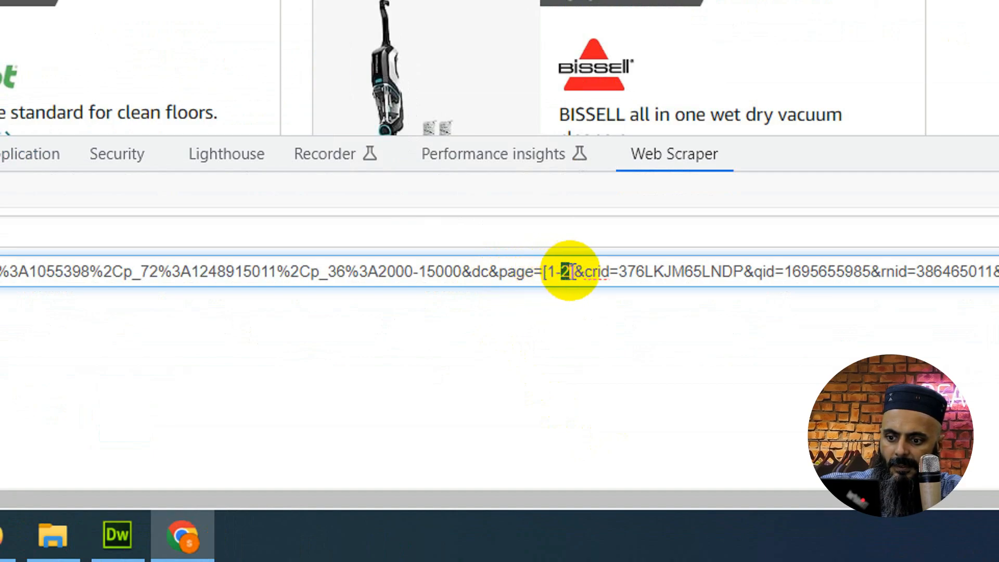
- Set the page range in the sitemap's start URL to [1-5] and save the sitemap
{"action": "type", "text": "5"}
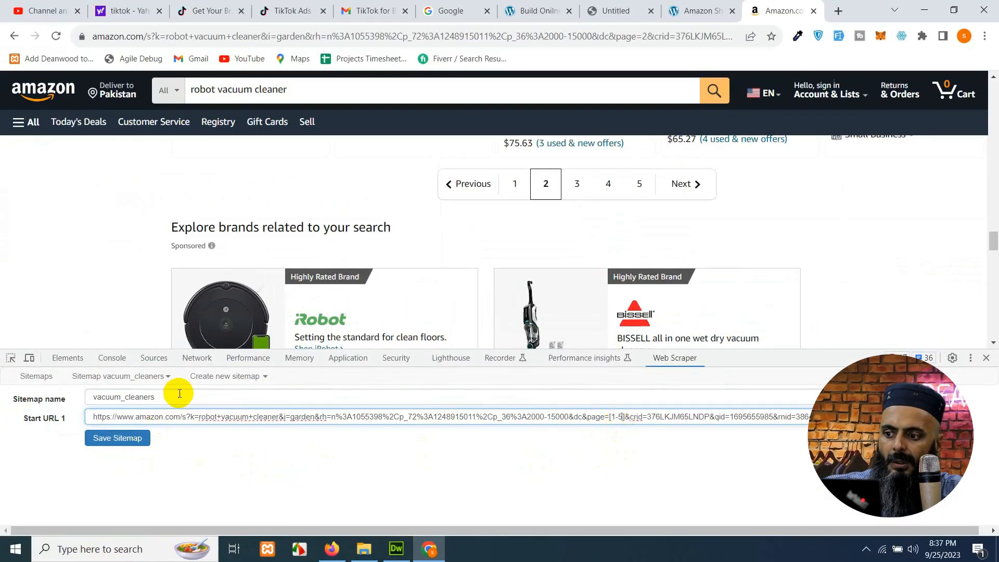
{"action": "left_click", "coordinate": [126, 438]}
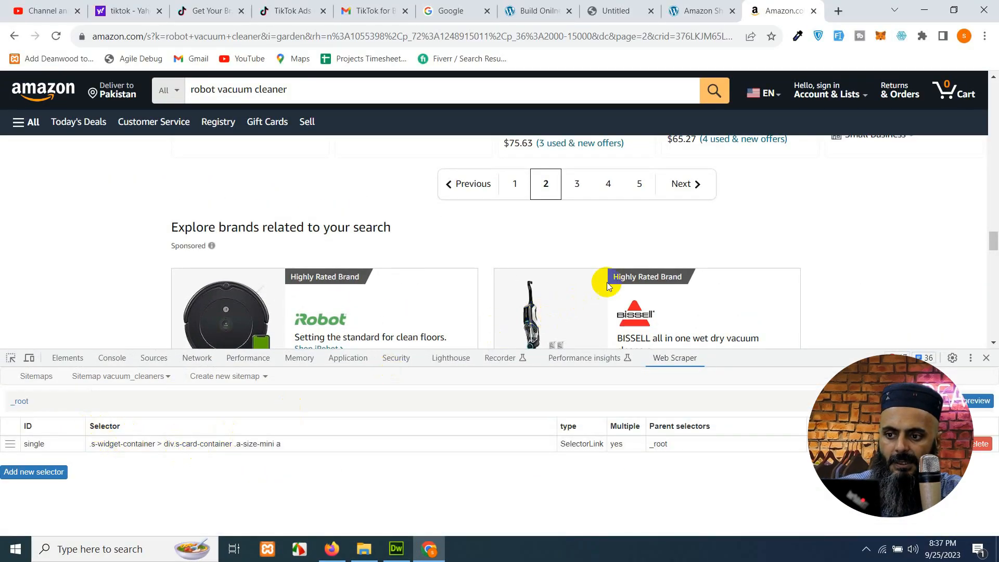
- Enter the single selector's level in the sitemap and open the Shark HV343AMZ Rocket stick vacuum's product page from the results
{"action": "scroll", "coordinate": [444, 238], "scroll_direction": "down", "scroll_amount": 1}
{"action": "scroll", "coordinate": [567, 247], "scroll_direction": "up", "scroll_amount": 5}
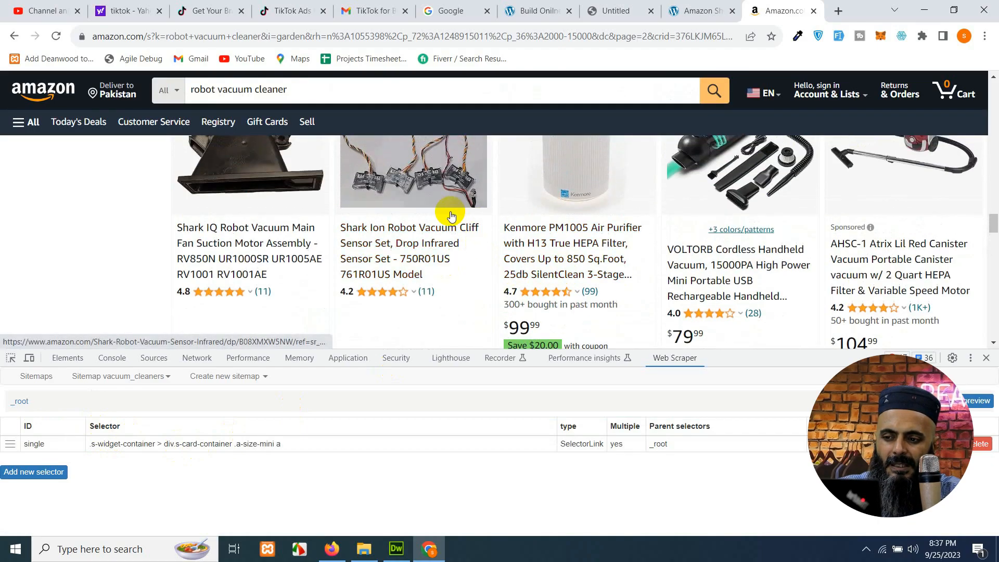
{"action": "scroll", "coordinate": [451, 215], "scroll_direction": "down", "scroll_amount": 4}
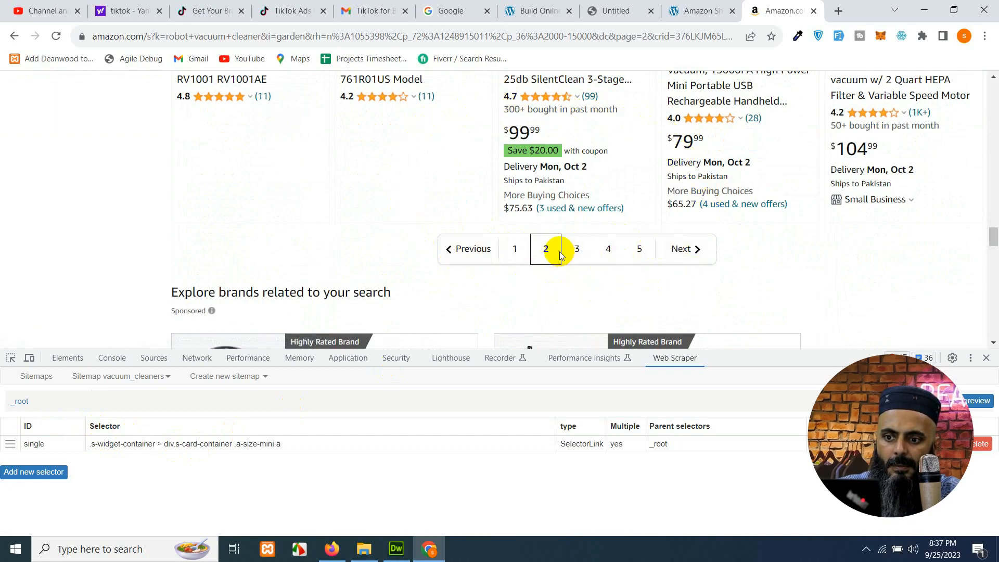
{"action": "scroll", "coordinate": [436, 247], "scroll_direction": "up", "scroll_amount": 15}
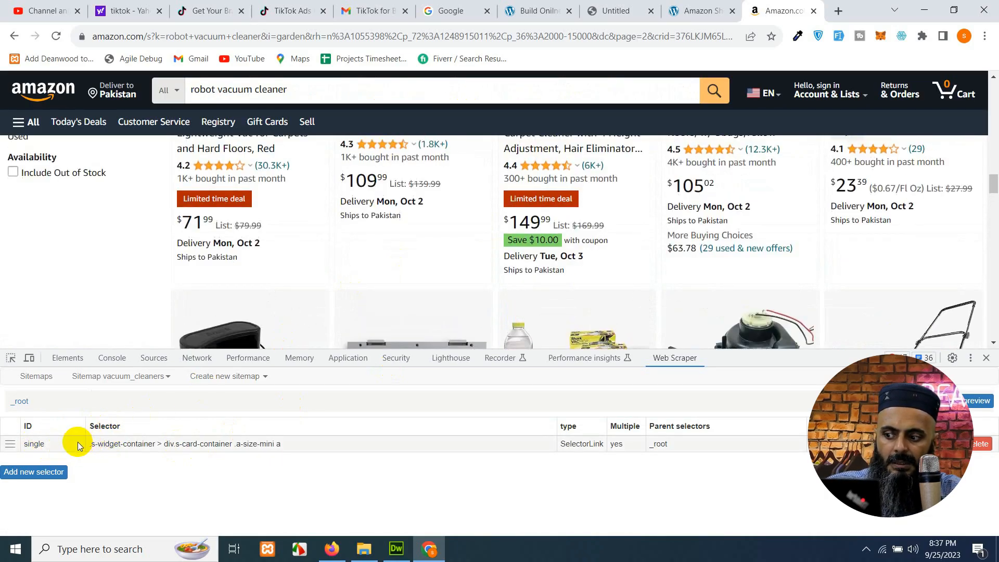
{"action": "left_click", "coordinate": [342, 444]}
{"action": "scroll", "coordinate": [487, 318], "scroll_direction": "down", "scroll_amount": 10}
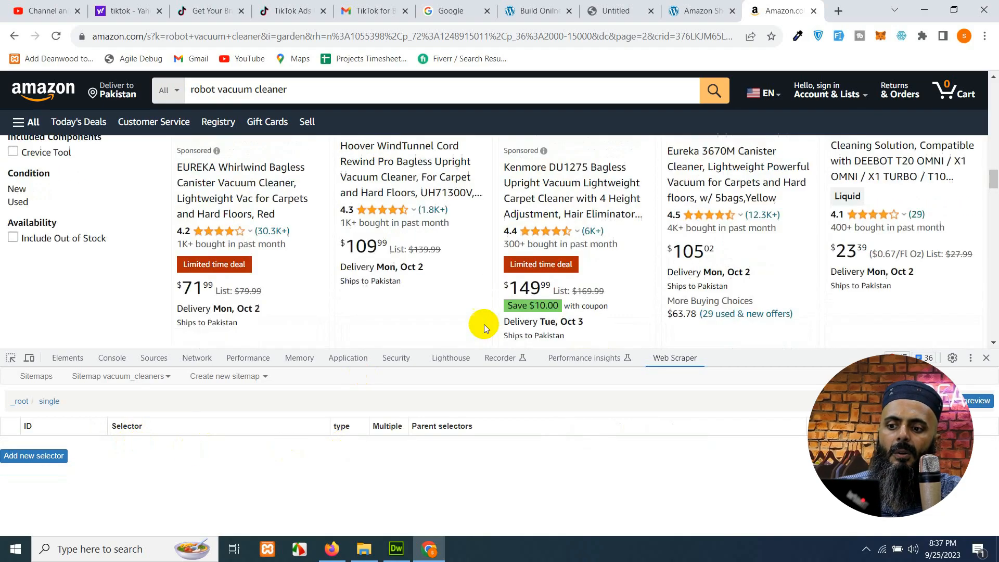
{"action": "scroll", "coordinate": [538, 295], "scroll_direction": "up", "scroll_amount": 2}
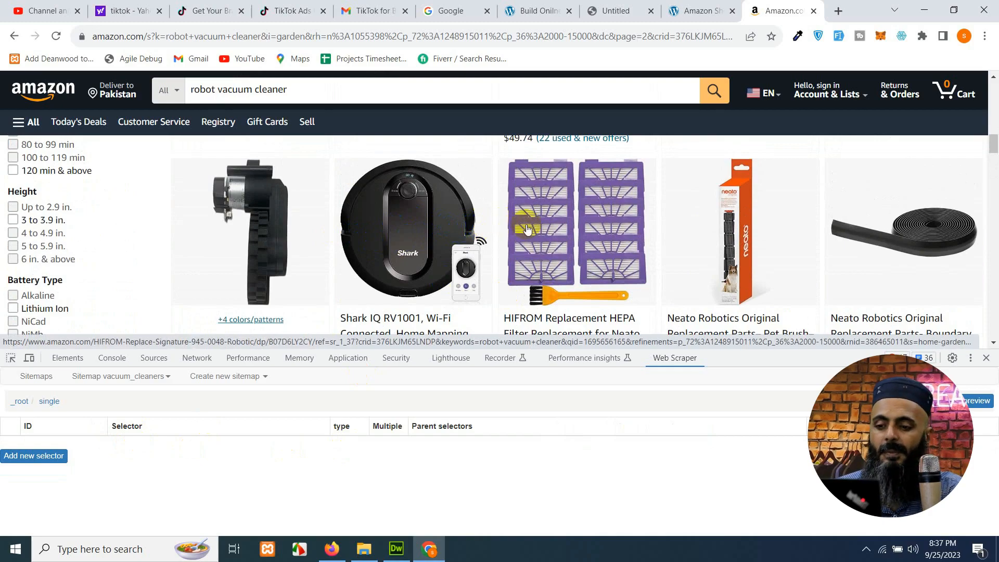
{"action": "scroll", "coordinate": [416, 227], "scroll_direction": "up", "scroll_amount": 5}
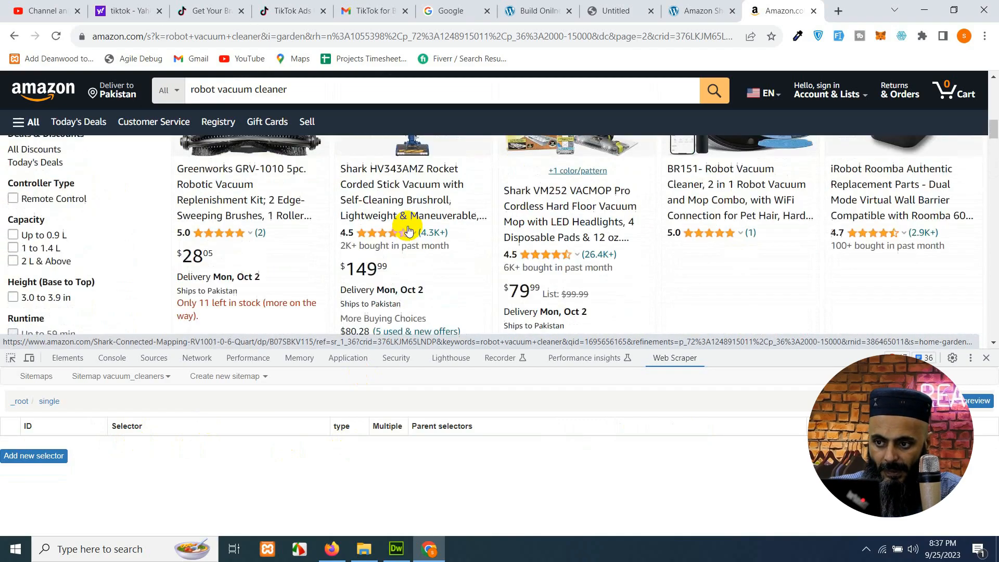
{"action": "scroll", "coordinate": [409, 230], "scroll_direction": "down", "scroll_amount": 2}
{"action": "left_click", "coordinate": [420, 189]}
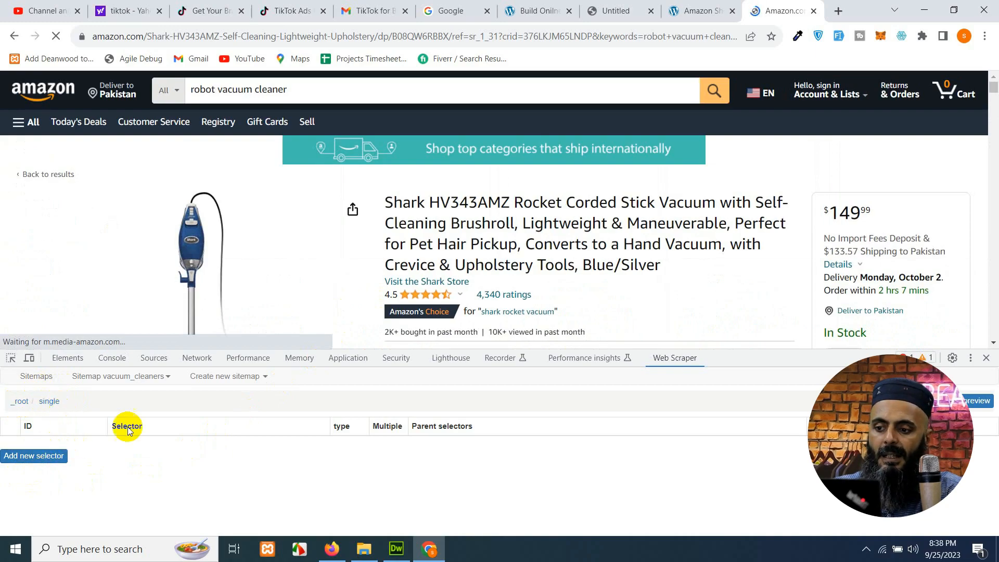
- Add a Text selector with the id title under single, pick the product's heading as its element and save it
{"action": "scroll", "coordinate": [468, 229], "scroll_direction": "down", "scroll_amount": 1}
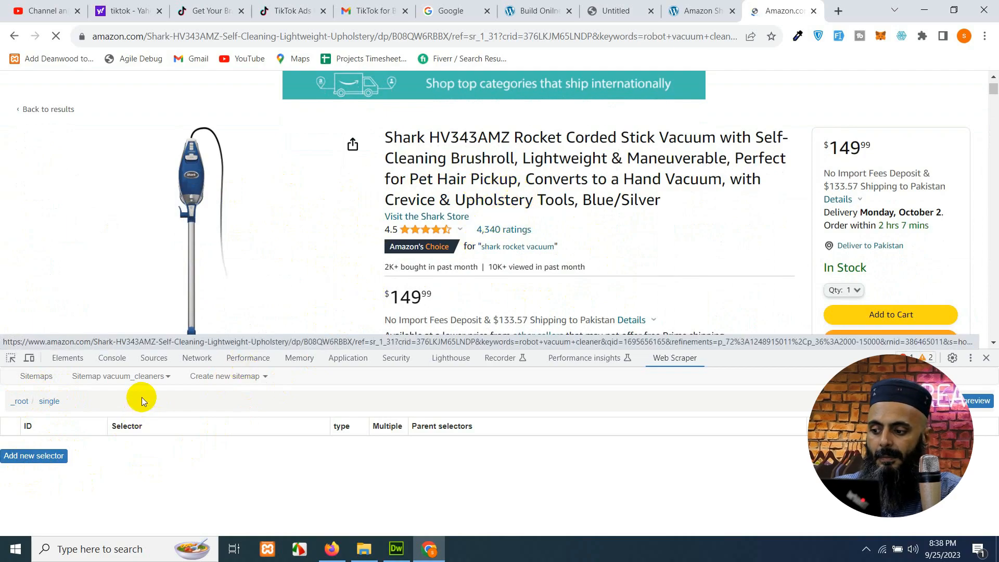
{"action": "left_click", "coordinate": [31, 467]}
{"action": "left_click", "coordinate": [139, 396]}
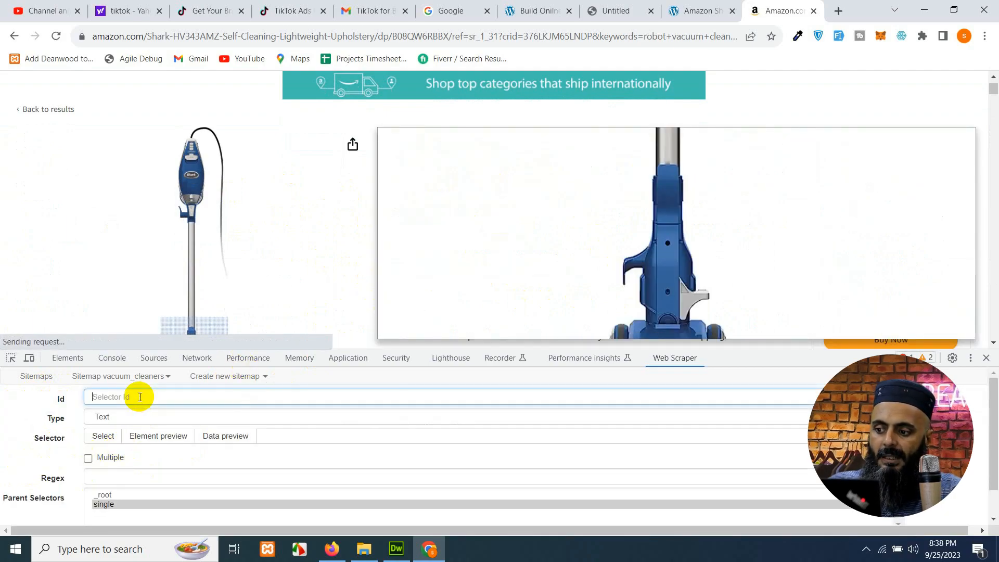
{"action": "type", "text": "title"}
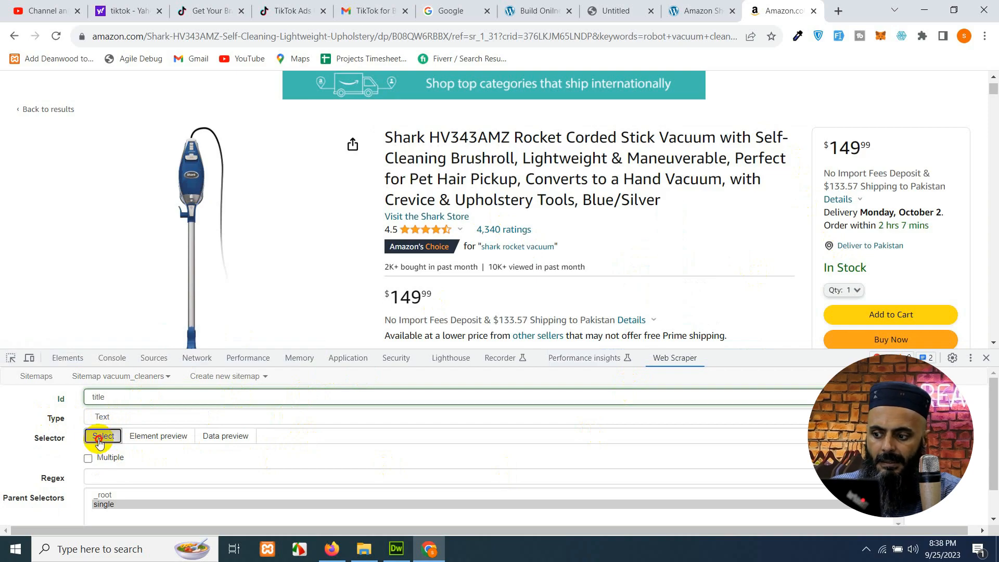
{"action": "left_click", "coordinate": [99, 442]}
{"action": "left_click", "coordinate": [582, 165]}
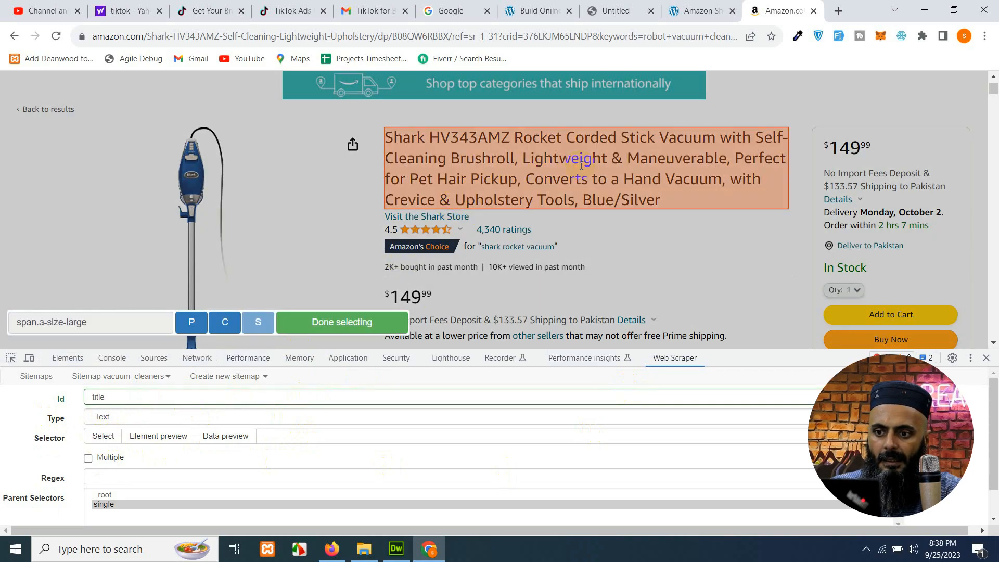
{"action": "left_click", "coordinate": [379, 325]}
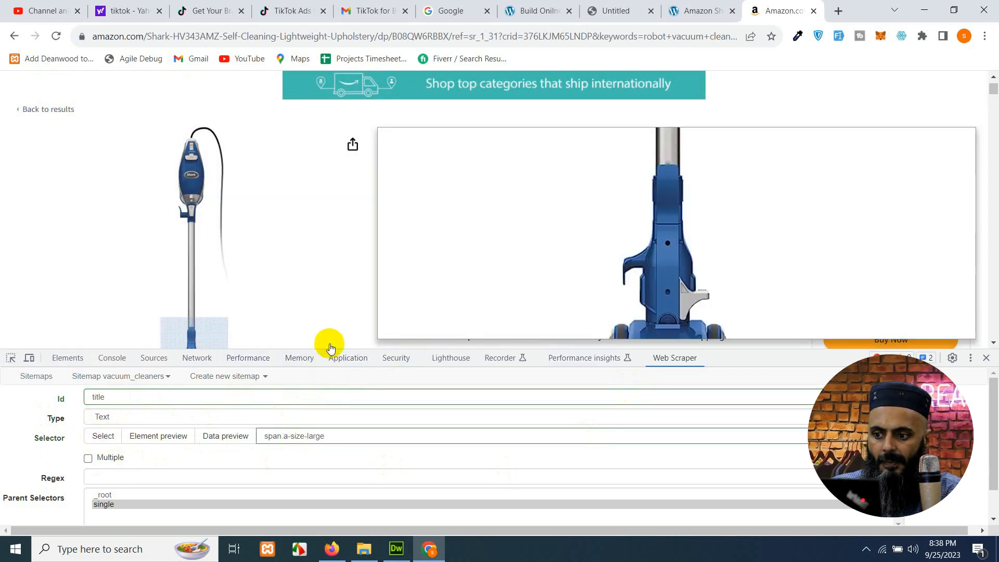
{"action": "scroll", "coordinate": [74, 469], "scroll_direction": "down", "scroll_amount": 2}
{"action": "left_click", "coordinate": [116, 508]}
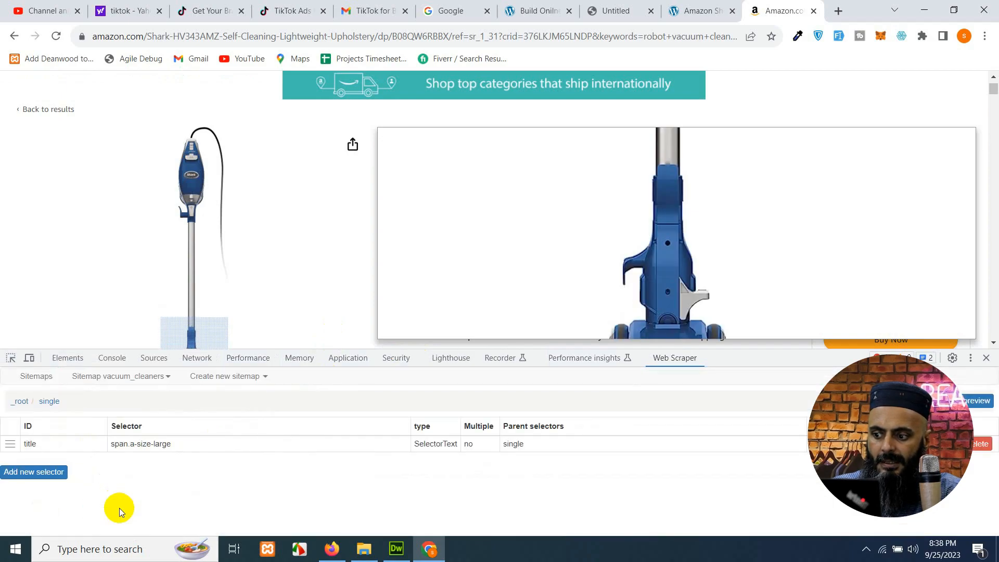
- Create a Text selector with the id price under single and pick the main price below the product's ratings as its element
{"action": "scroll", "coordinate": [587, 238], "scroll_direction": "down", "scroll_amount": 2}
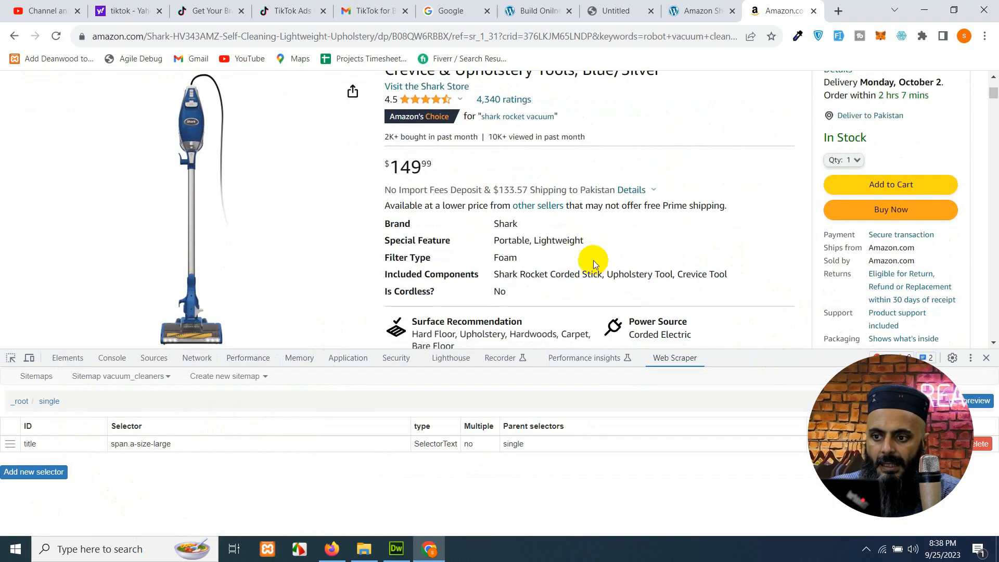
{"action": "scroll", "coordinate": [413, 94], "scroll_direction": "down", "scroll_amount": 1}
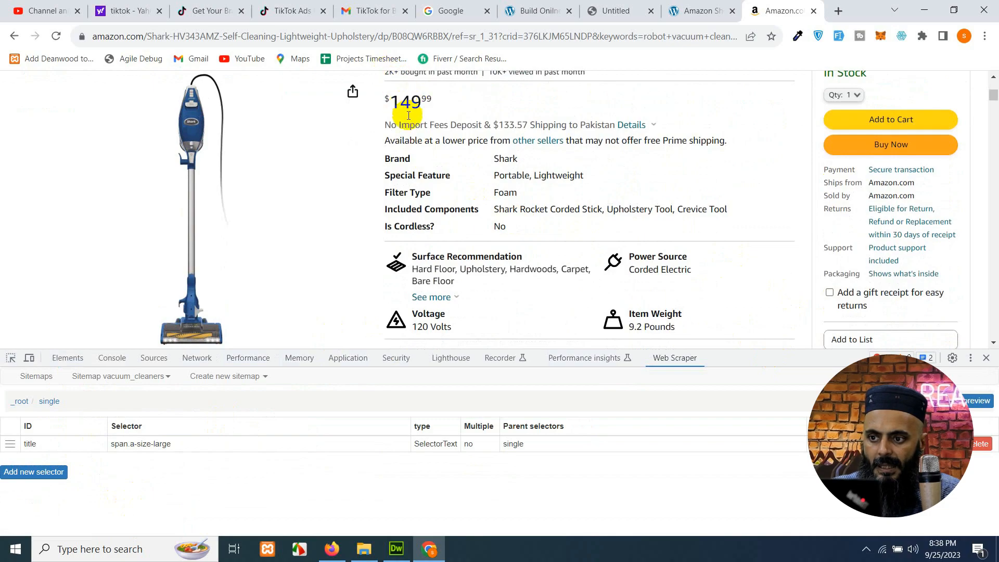
{"action": "scroll", "coordinate": [408, 115], "scroll_direction": "up", "scroll_amount": 2}
{"action": "left_click", "coordinate": [34, 472]}
{"action": "left_click", "coordinate": [199, 398]}
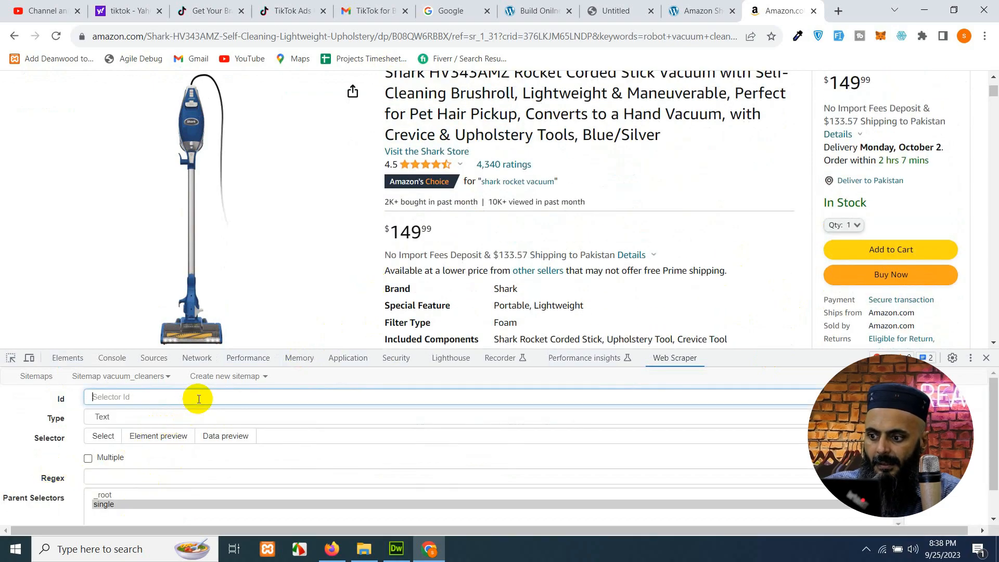
{"action": "type", "text": "price"}
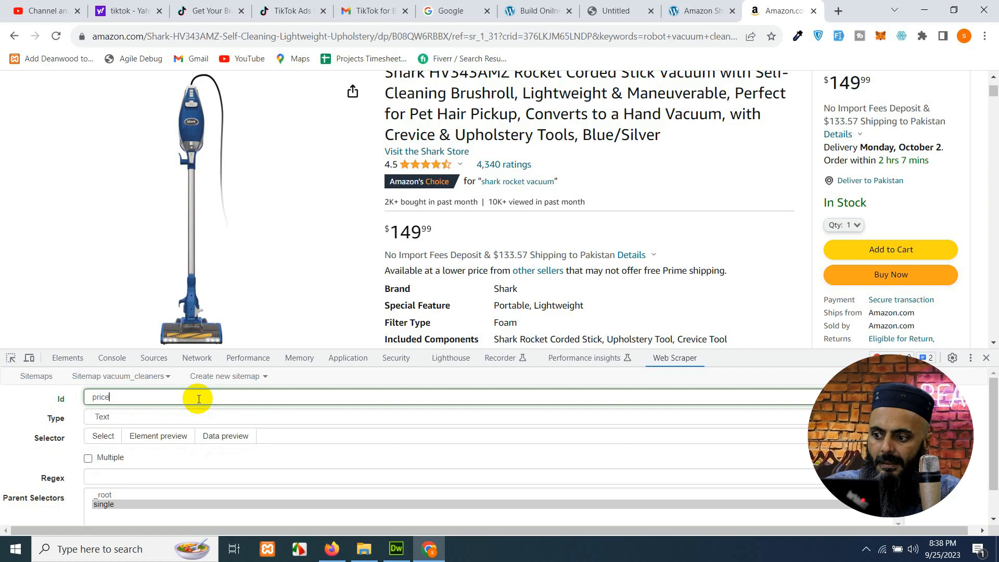
{"action": "left_click", "coordinate": [96, 436]}
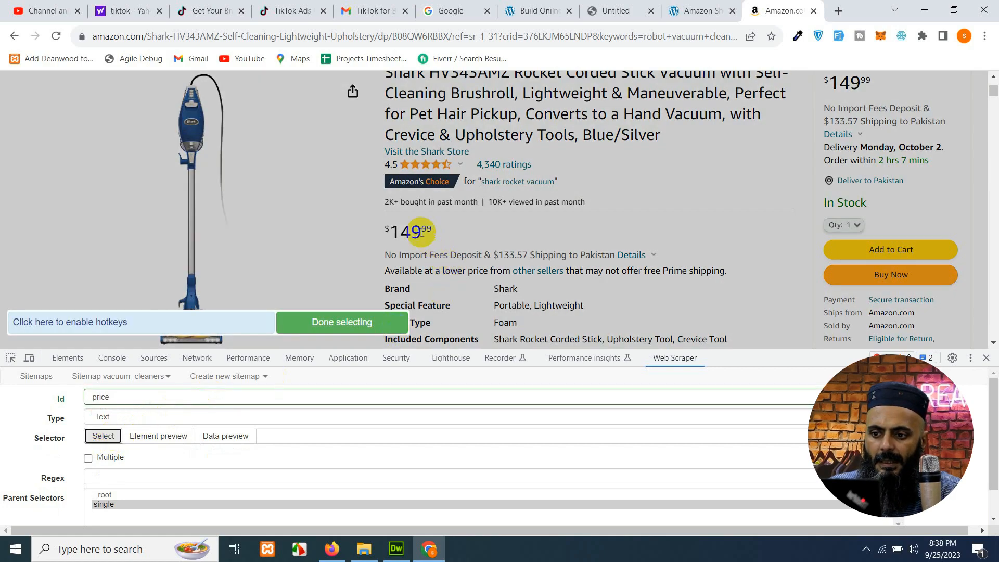
{"action": "left_click", "coordinate": [427, 241]}
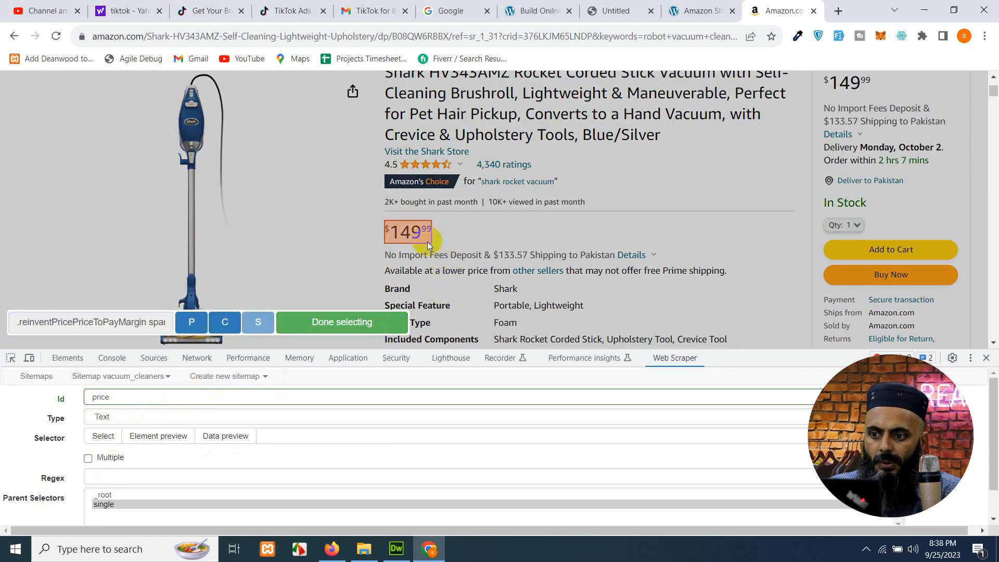
{"action": "left_click", "coordinate": [368, 323]}
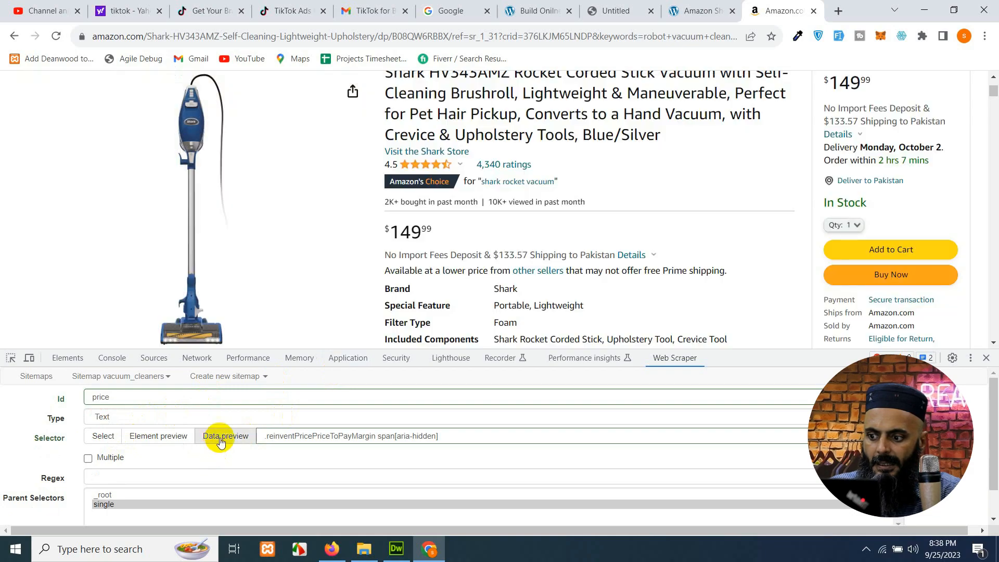
- Preview the data extracted by the price selector, close the preview and save the selector
{"action": "left_click", "coordinate": [221, 437]}
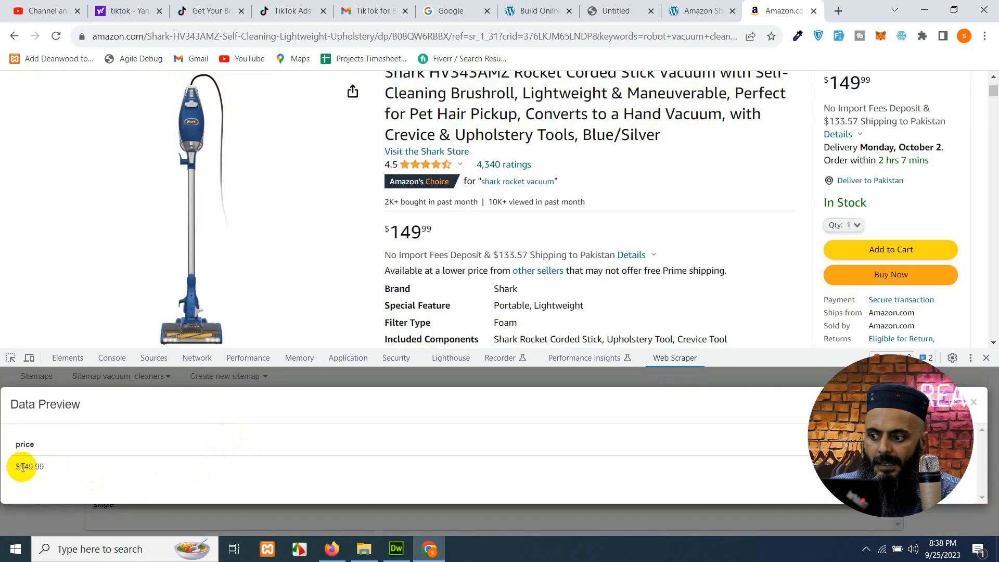
{"action": "left_click", "coordinate": [973, 404]}
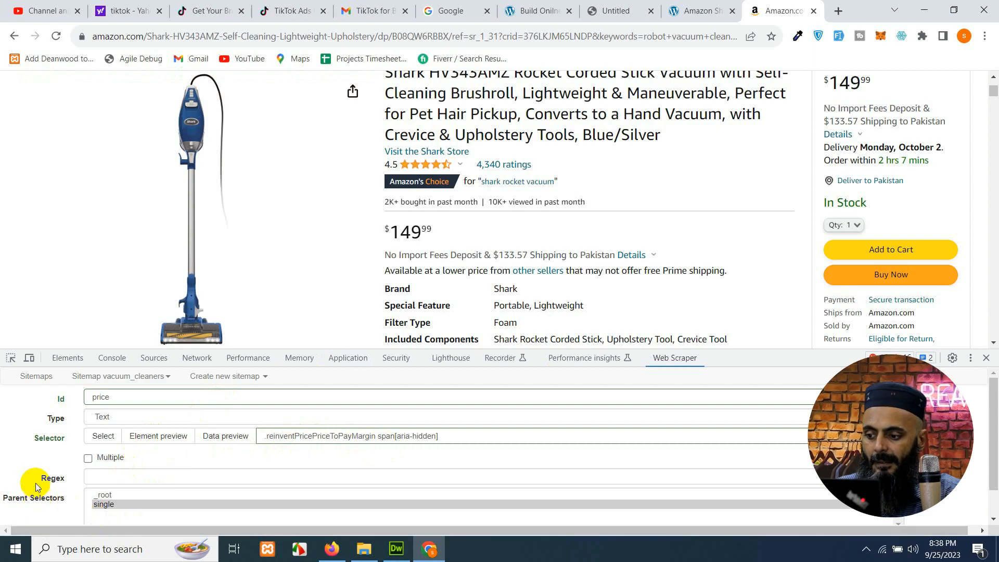
{"action": "scroll", "coordinate": [35, 483], "scroll_direction": "down", "scroll_amount": 3}
{"action": "left_click", "coordinate": [52, 509]}
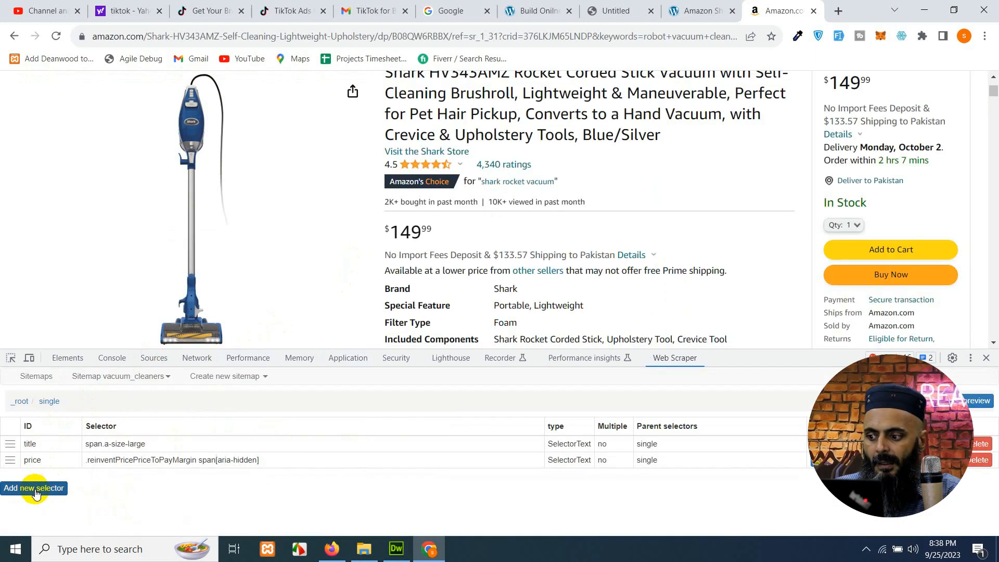
- Start another selector under single with the id image and the type Image
{"action": "left_click", "coordinate": [35, 489]}
{"action": "left_click", "coordinate": [238, 398]}
{"action": "type", "text": "image"}
{"action": "left_click", "coordinate": [129, 419]}
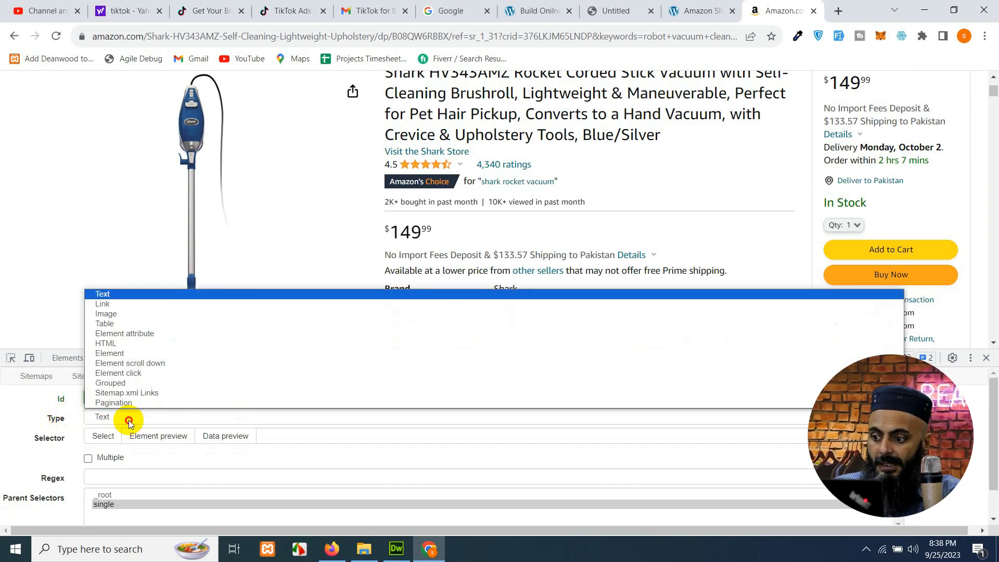
{"action": "left_click", "coordinate": [152, 320]}
{"action": "scroll", "coordinate": [61, 455], "scroll_direction": "down", "scroll_amount": 1}
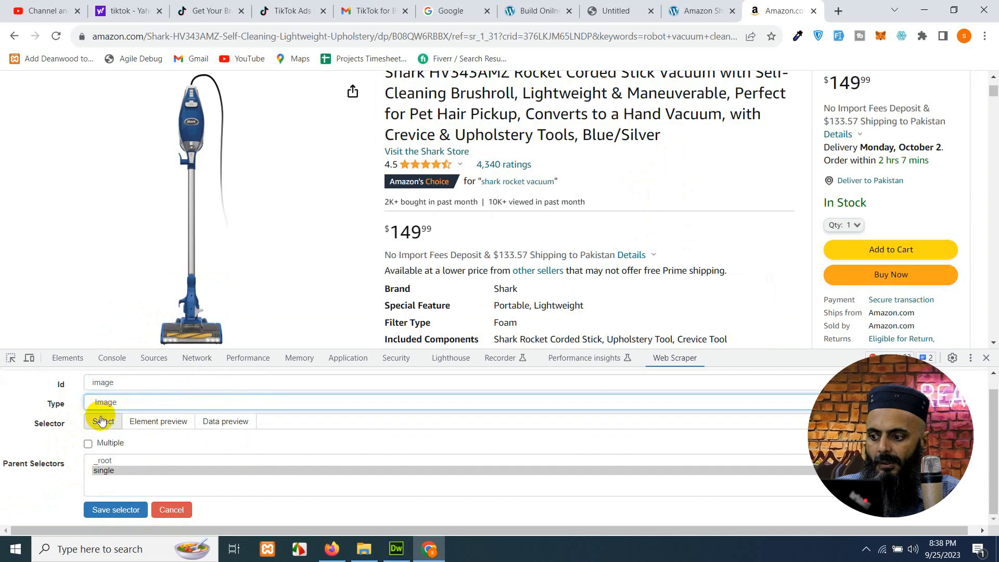
- Pick the product's main photo as the image selector's element and save the selector
{"action": "left_click", "coordinate": [102, 421]}
{"action": "left_click", "coordinate": [199, 235]}
{"action": "left_click", "coordinate": [317, 323]}
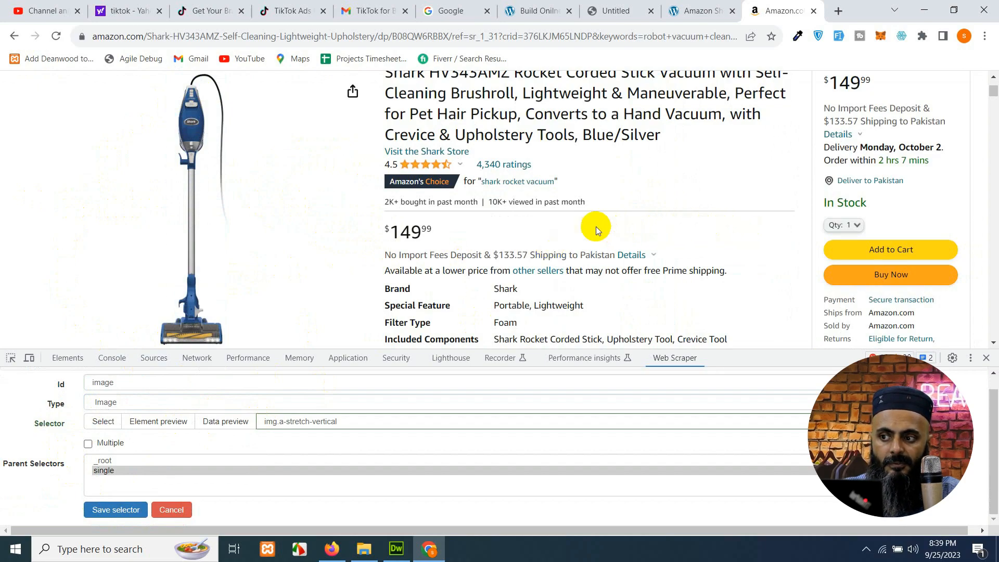
{"action": "left_click_drag", "start_coordinate": [345, 420], "coordinate": [291, 422]}
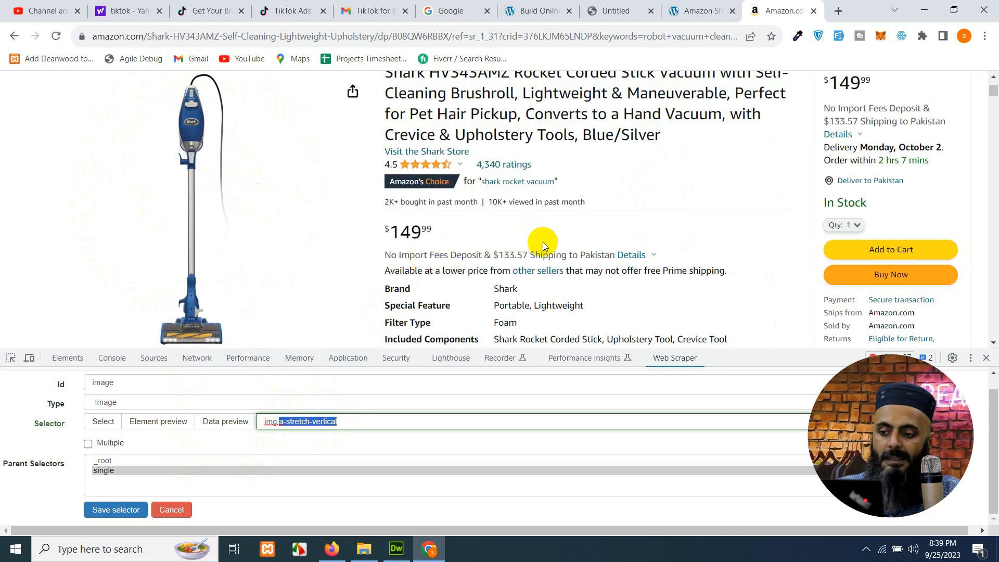
{"action": "left_click", "coordinate": [113, 510]}
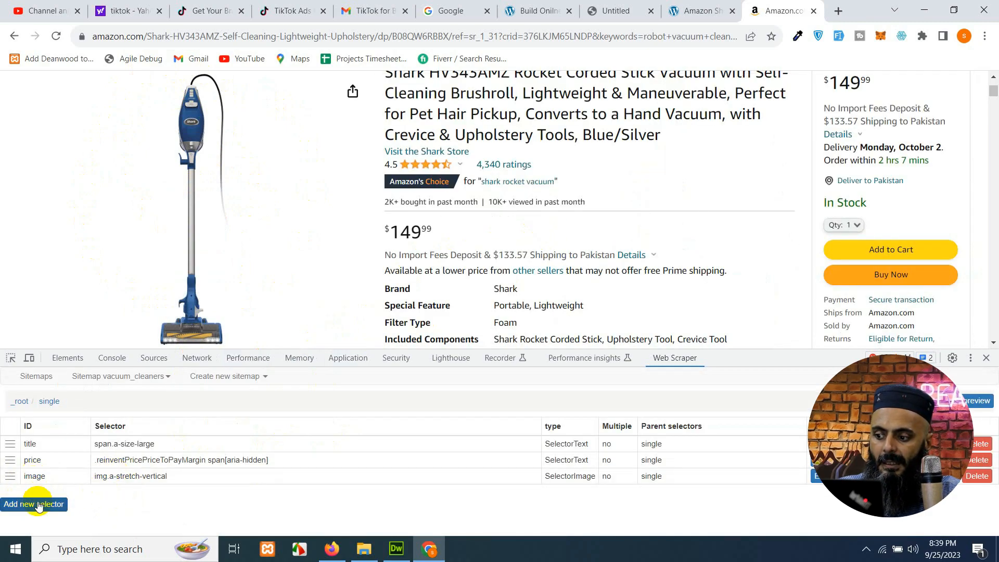
- Add a selector under single with the id short and the type HTML for the product's About this item section
{"action": "scroll", "coordinate": [388, 271], "scroll_direction": "down", "scroll_amount": 1}
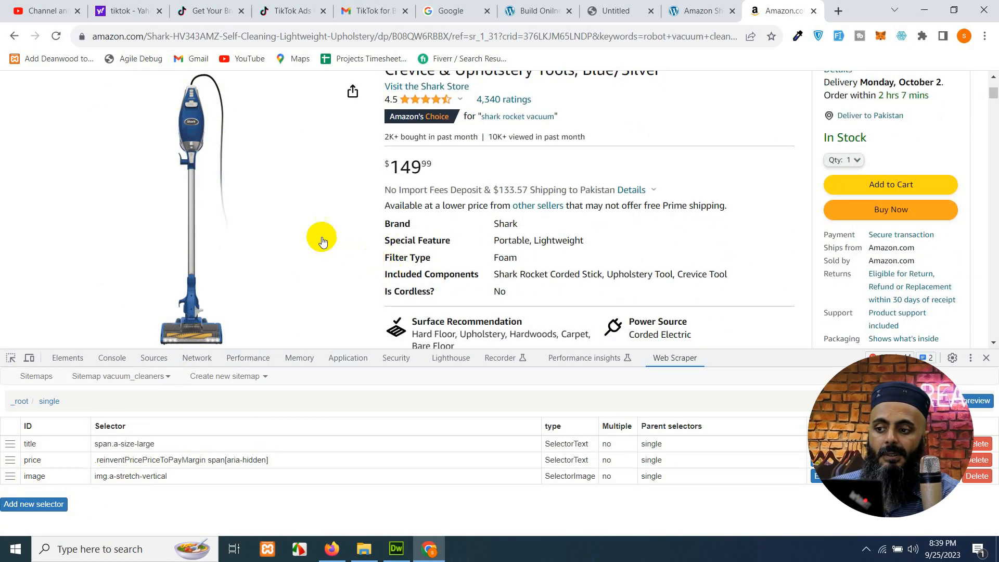
{"action": "mouse_move", "coordinate": [319, 248]}
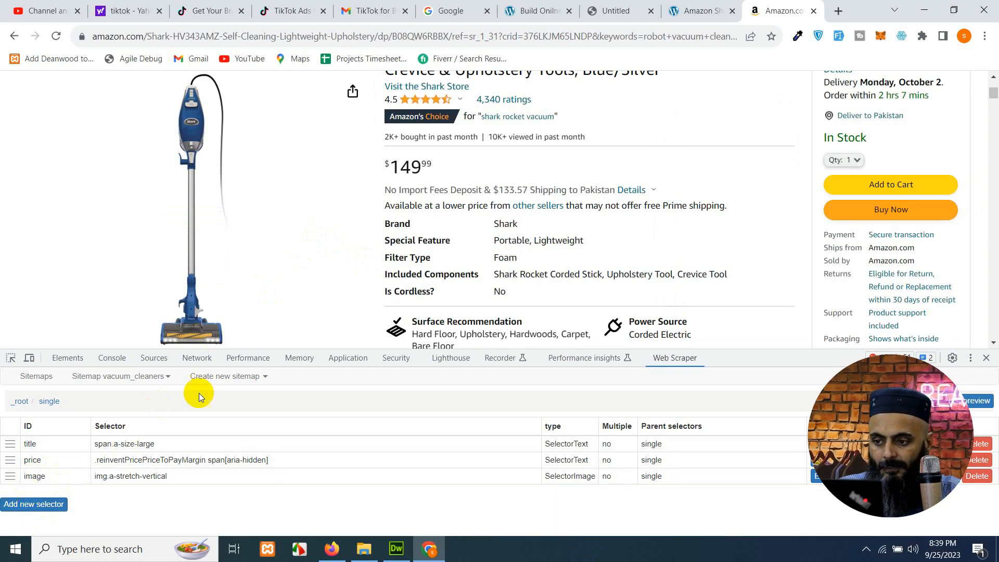
{"action": "scroll", "coordinate": [344, 307], "scroll_direction": "down", "scroll_amount": 1}
{"action": "scroll", "coordinate": [483, 269], "scroll_direction": "up", "scroll_amount": 4}
{"action": "scroll", "coordinate": [478, 265], "scroll_direction": "down", "scroll_amount": 2}
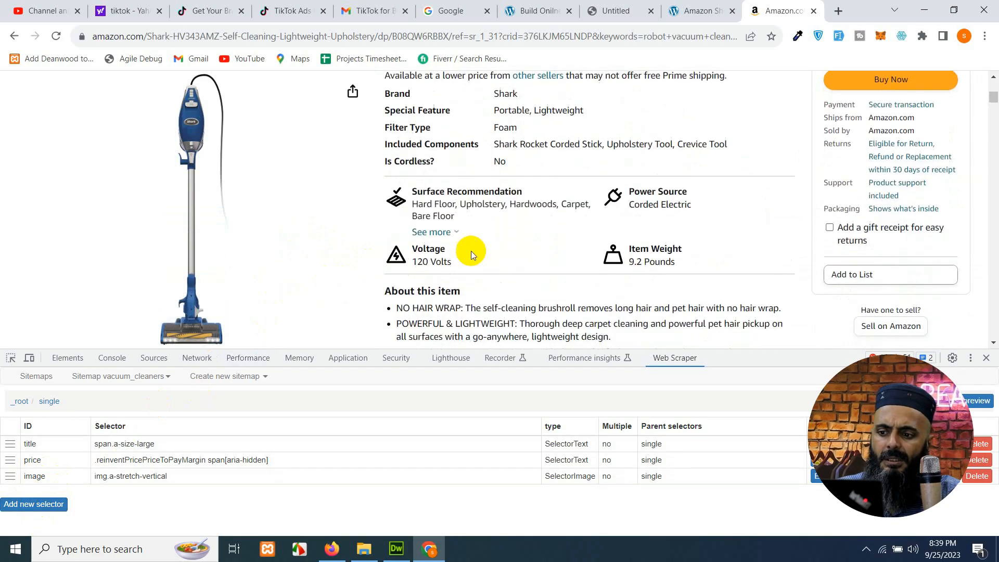
{"action": "scroll", "coordinate": [443, 199], "scroll_direction": "up", "scroll_amount": 1}
{"action": "scroll", "coordinate": [499, 219], "scroll_direction": "down", "scroll_amount": 4}
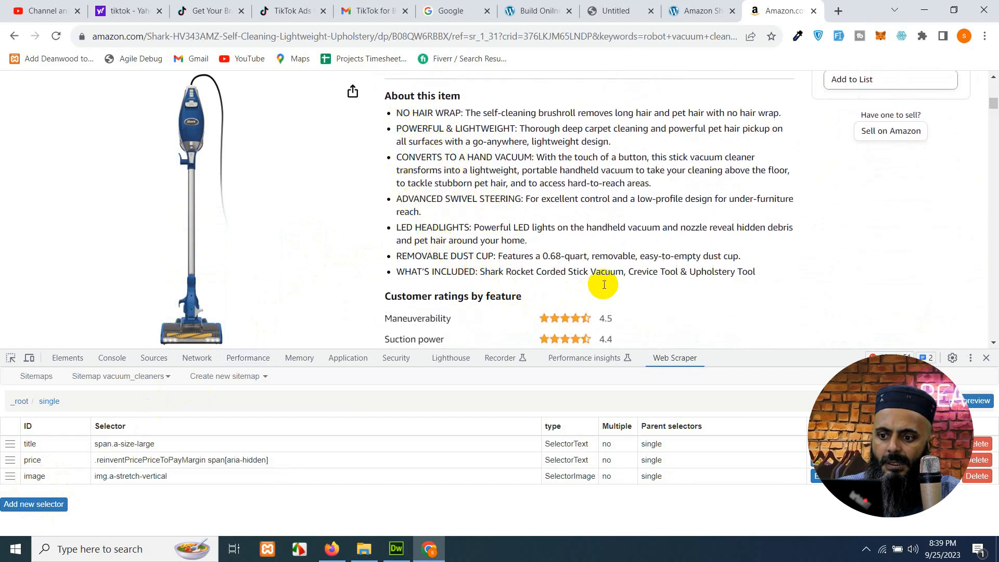
{"action": "left_click", "coordinate": [32, 508]}
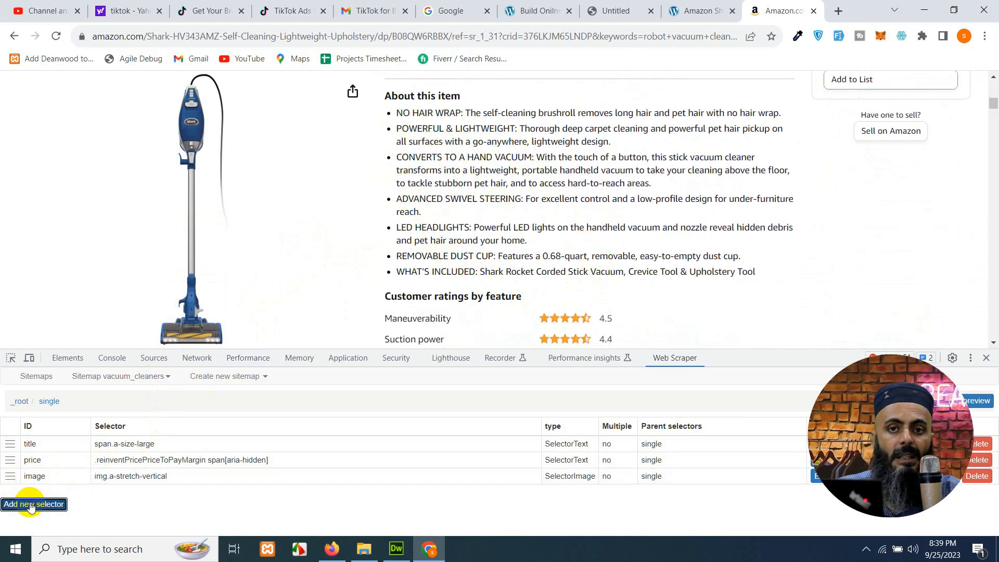
{"action": "left_click", "coordinate": [138, 399]}
{"action": "type", "text": "short"}
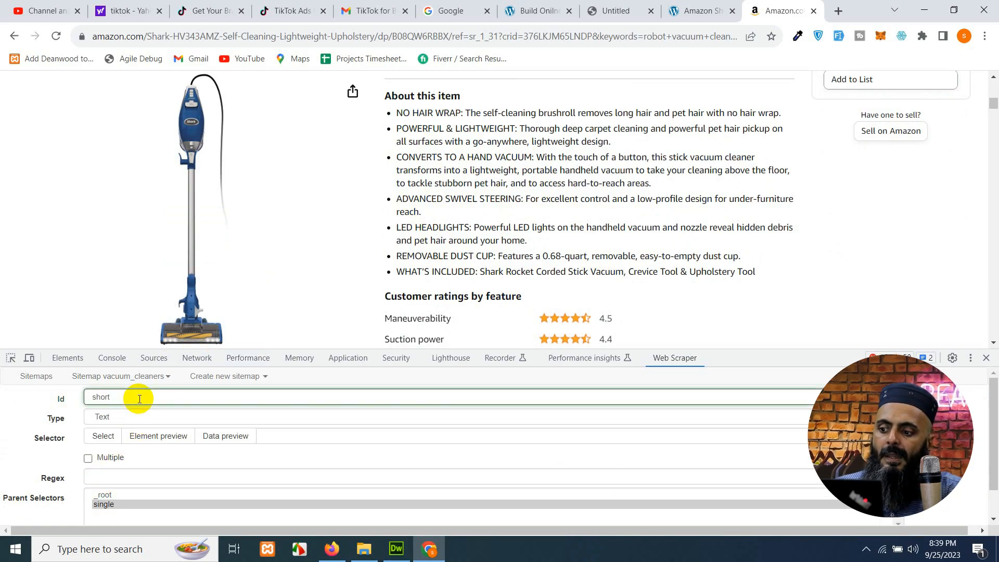
{"action": "left_click", "coordinate": [121, 415]}
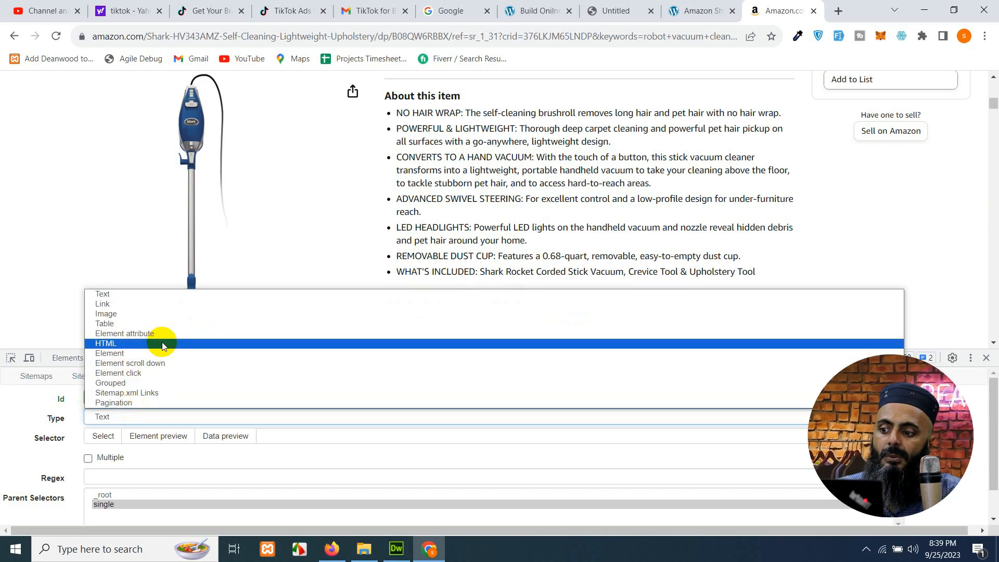
{"action": "left_click", "coordinate": [120, 344]}
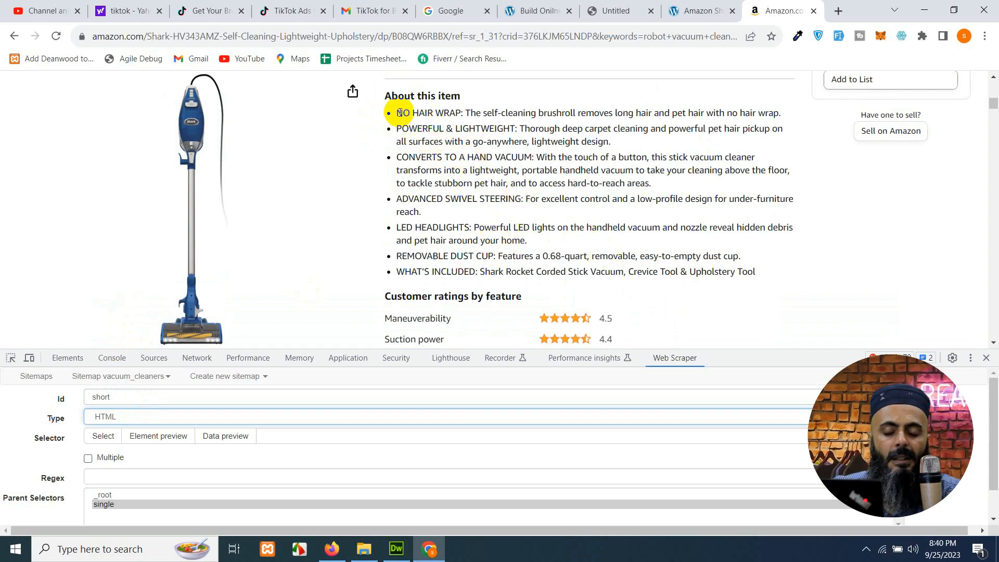
- Pick the whole About this item bullet list as the short selector's element, giving ul.a-spacing-mini
{"action": "left_click", "coordinate": [95, 441]}
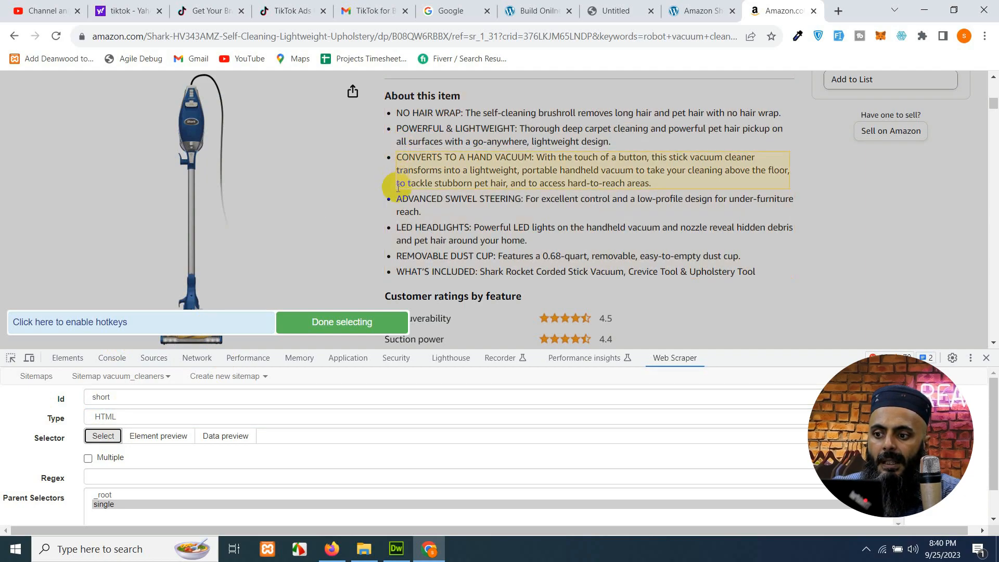
{"action": "left_click", "coordinate": [408, 265]}
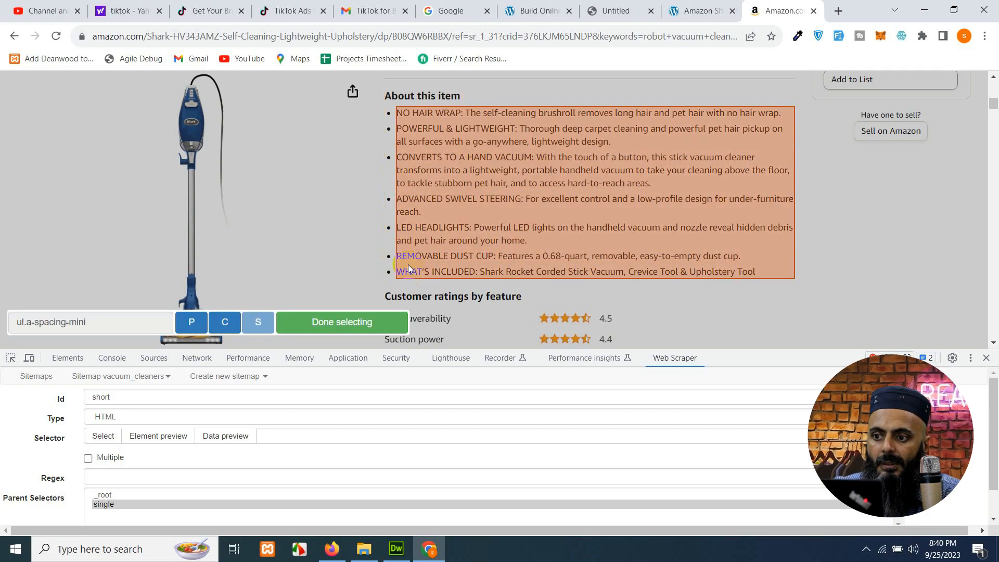
{"action": "left_click", "coordinate": [327, 333]}
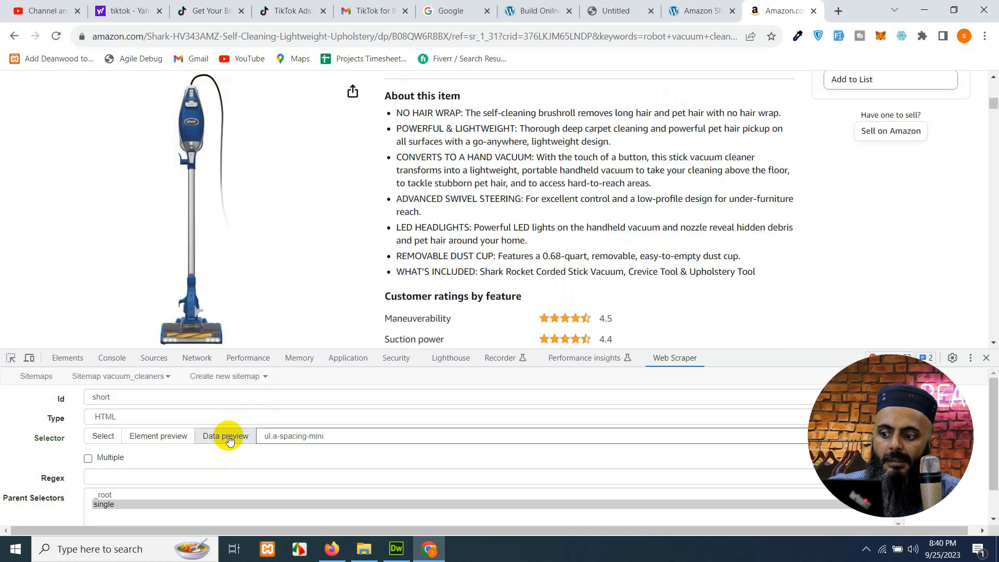
- Preview the data extracted by the short selector, close the preview and save the selector
{"action": "left_click", "coordinate": [227, 437]}
{"action": "scroll", "coordinate": [40, 473], "scroll_direction": "down", "scroll_amount": 3}
{"action": "left_click", "coordinate": [972, 402]}
{"action": "scroll", "coordinate": [156, 448], "scroll_direction": "down", "scroll_amount": 1}
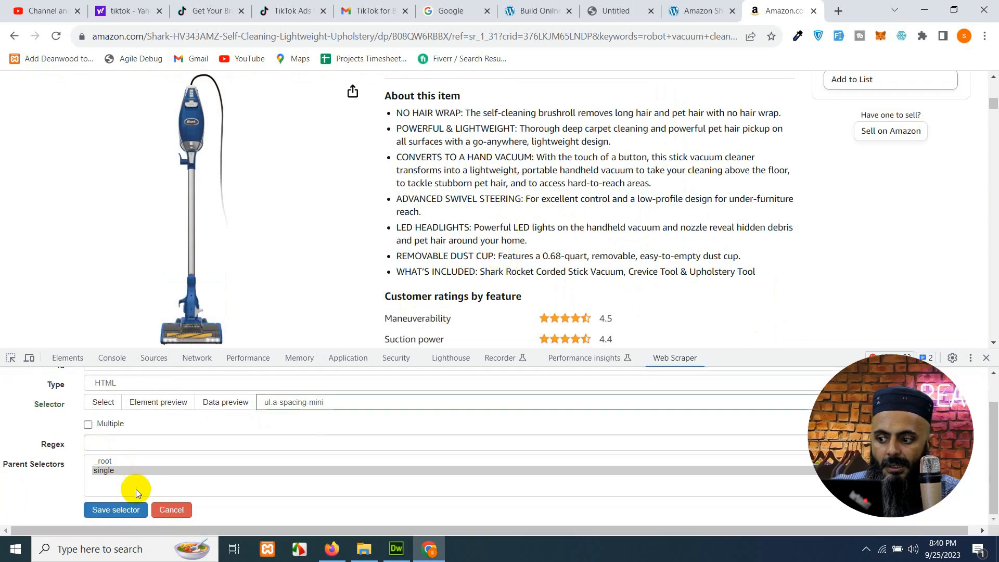
{"action": "scroll", "coordinate": [289, 447], "scroll_direction": "up", "scroll_amount": 1}
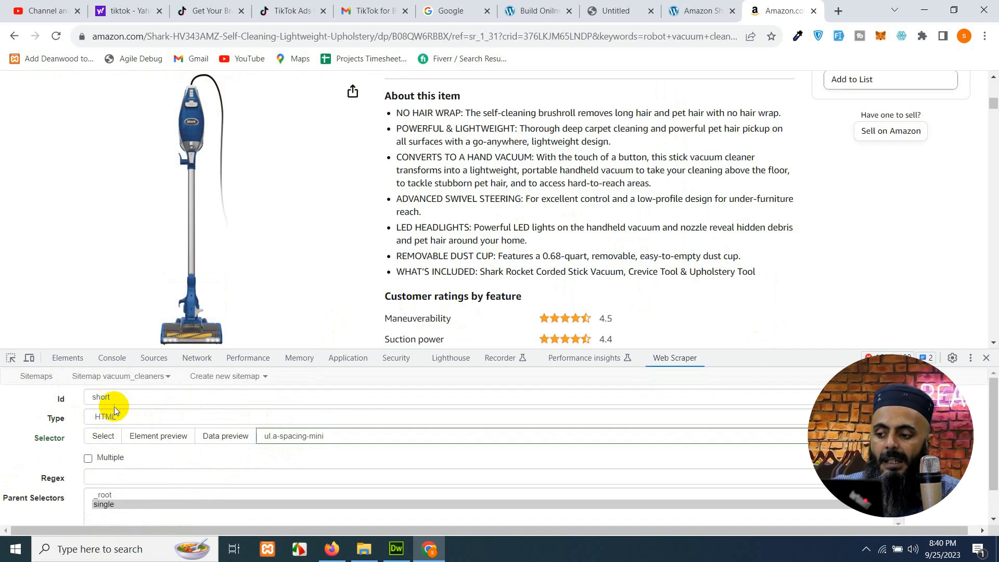
{"action": "scroll", "coordinate": [124, 521], "scroll_direction": "down", "scroll_amount": 1}
{"action": "left_click", "coordinate": [107, 510]}
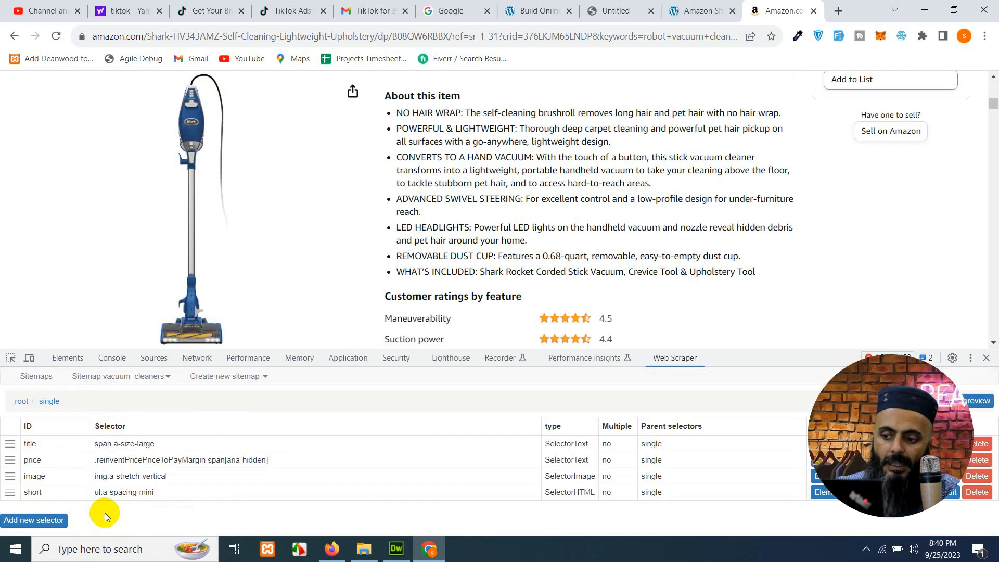
- Add a Text selector under single with the id brand for the Product information table
{"action": "scroll", "coordinate": [434, 245], "scroll_direction": "down", "scroll_amount": 10}
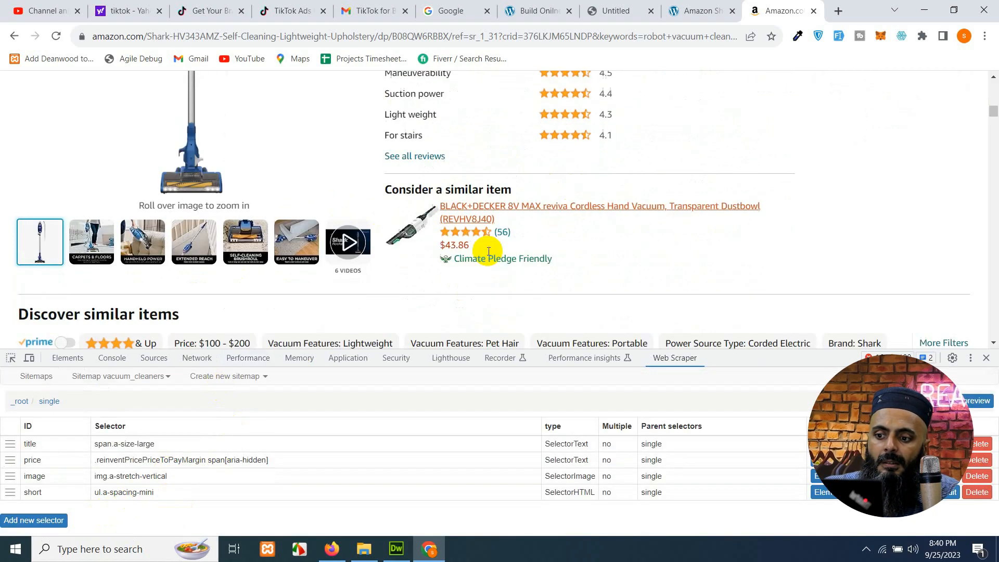
{"action": "scroll", "coordinate": [504, 251], "scroll_direction": "down", "scroll_amount": 15}
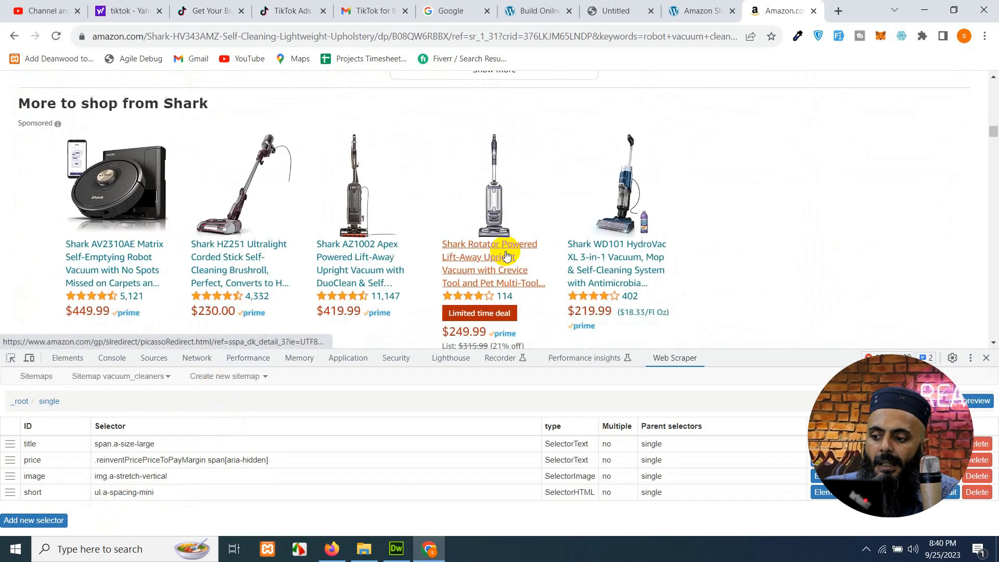
{"action": "scroll", "coordinate": [510, 255], "scroll_direction": "down", "scroll_amount": 10}
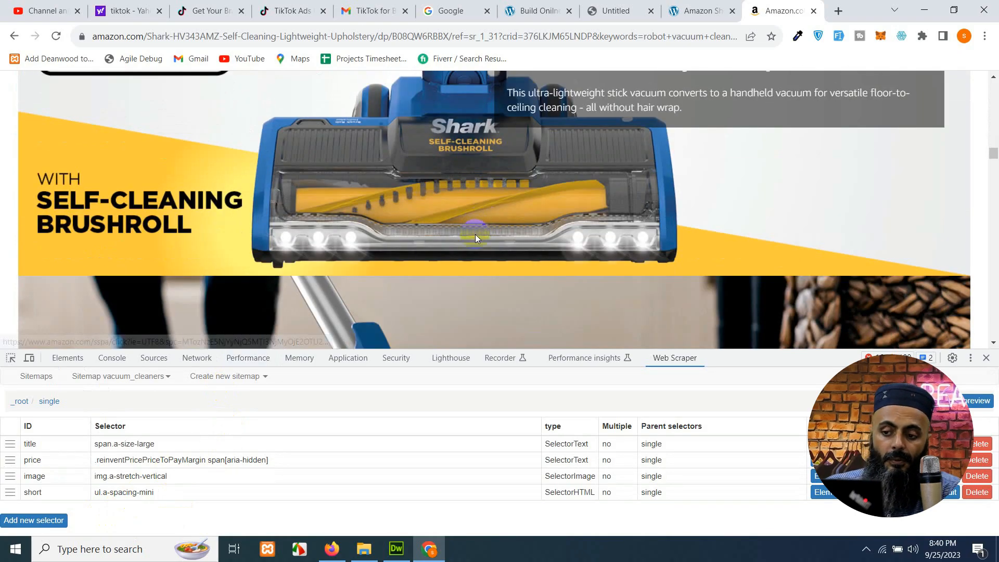
{"action": "scroll", "coordinate": [504, 228], "scroll_direction": "down", "scroll_amount": 10}
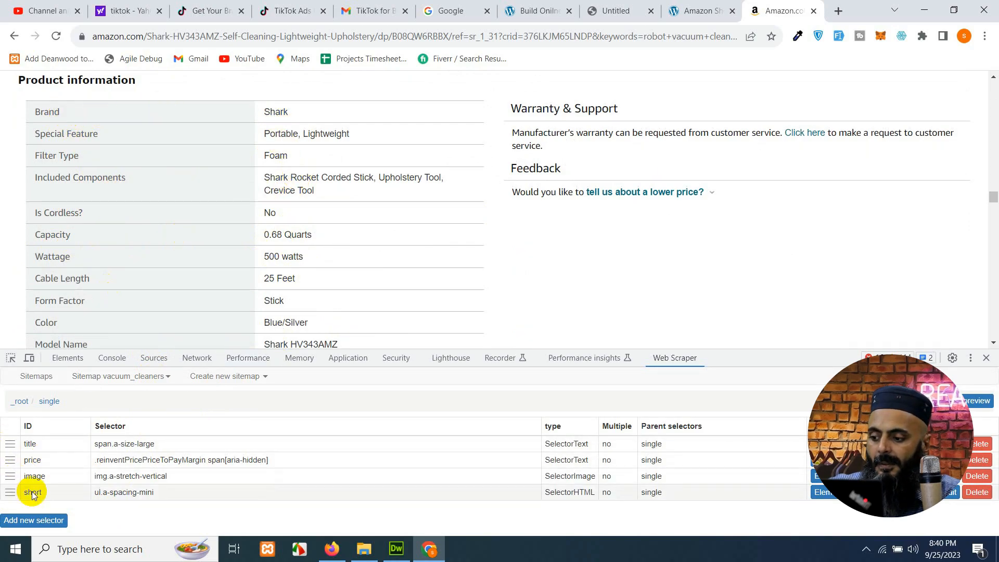
{"action": "left_click", "coordinate": [32, 520]}
{"action": "left_click", "coordinate": [219, 395]}
{"action": "type", "text": "brand"}
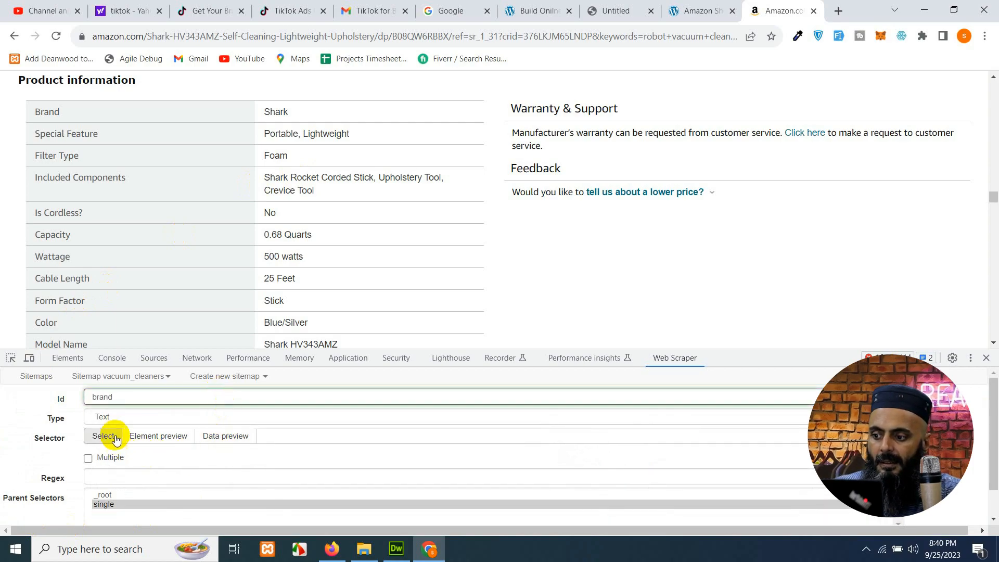
{"action": "left_click", "coordinate": [107, 415]}
{"action": "left_click", "coordinate": [107, 415]}
- Pick the Brand value in the Product information table as the brand selector's element and save the selector
{"action": "left_click", "coordinate": [90, 440]}
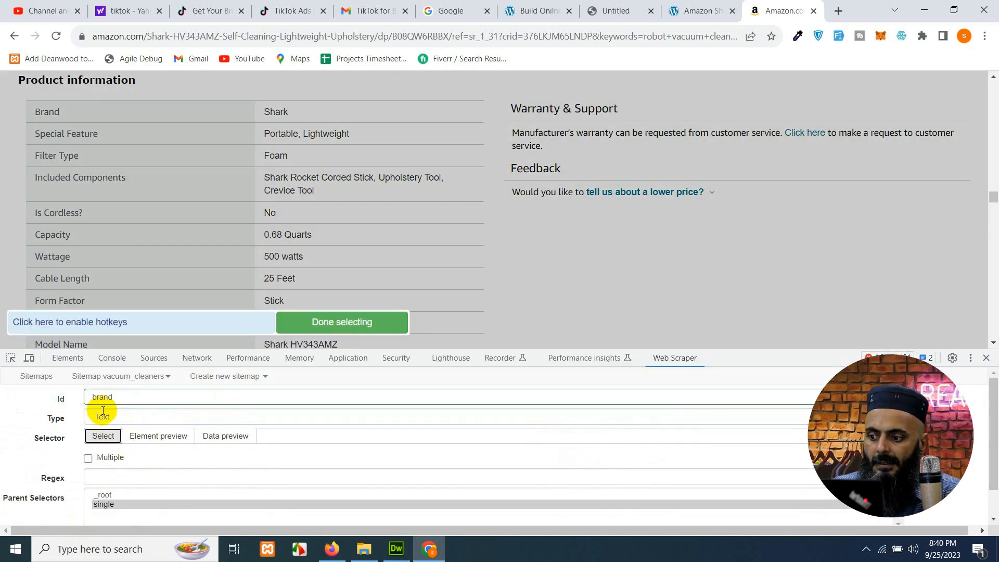
{"action": "left_click", "coordinate": [350, 327]}
{"action": "scroll", "coordinate": [94, 500], "scroll_direction": "down", "scroll_amount": 2}
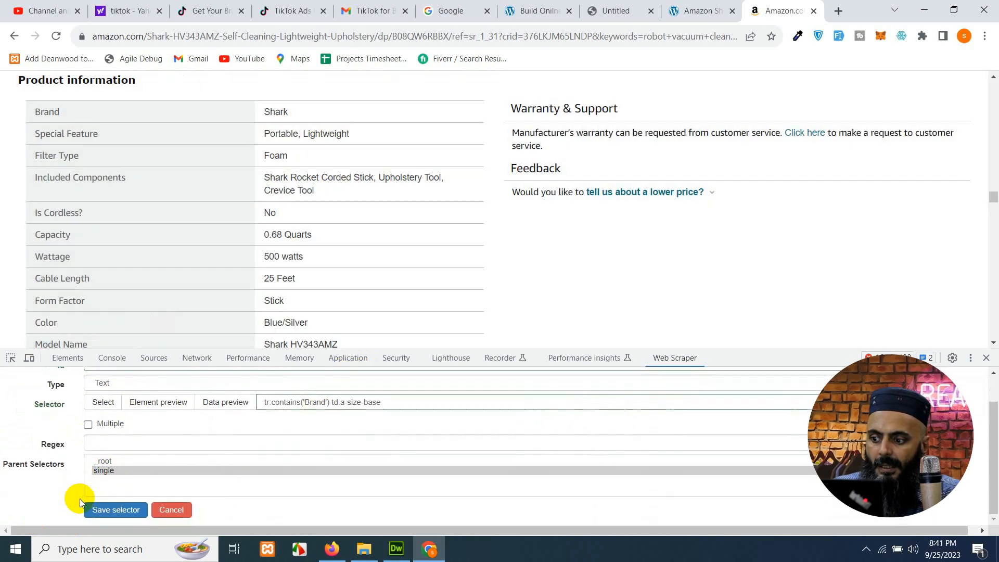
{"action": "left_click", "coordinate": [111, 510]}
- Add another Text selector under single with the id SKU
{"action": "scroll", "coordinate": [195, 264], "scroll_direction": "down", "scroll_amount": 2}
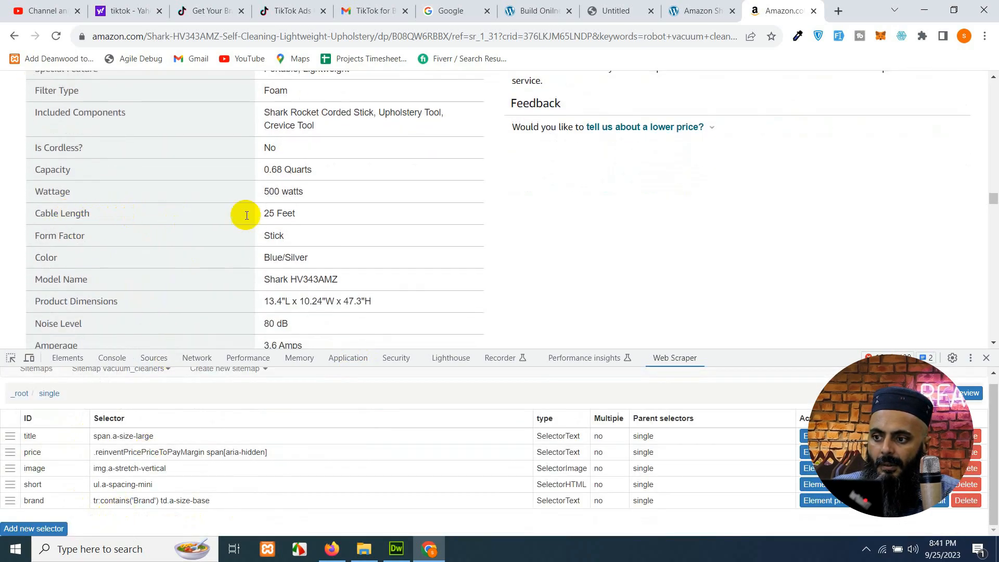
{"action": "scroll", "coordinate": [301, 236], "scroll_direction": "down", "scroll_amount": 2}
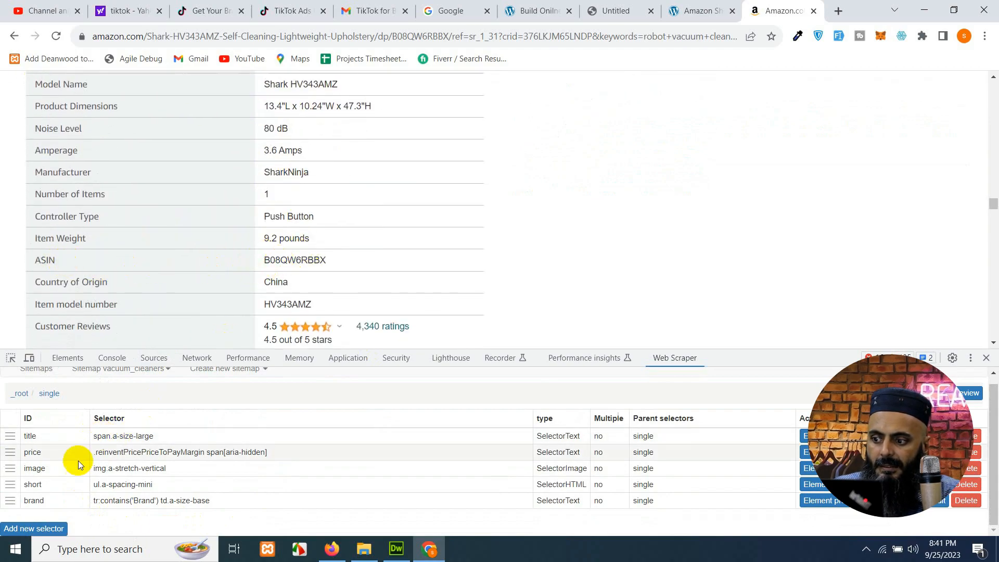
{"action": "left_click", "coordinate": [32, 528]}
{"action": "left_click", "coordinate": [201, 388]}
{"action": "type", "text": "SKU"}
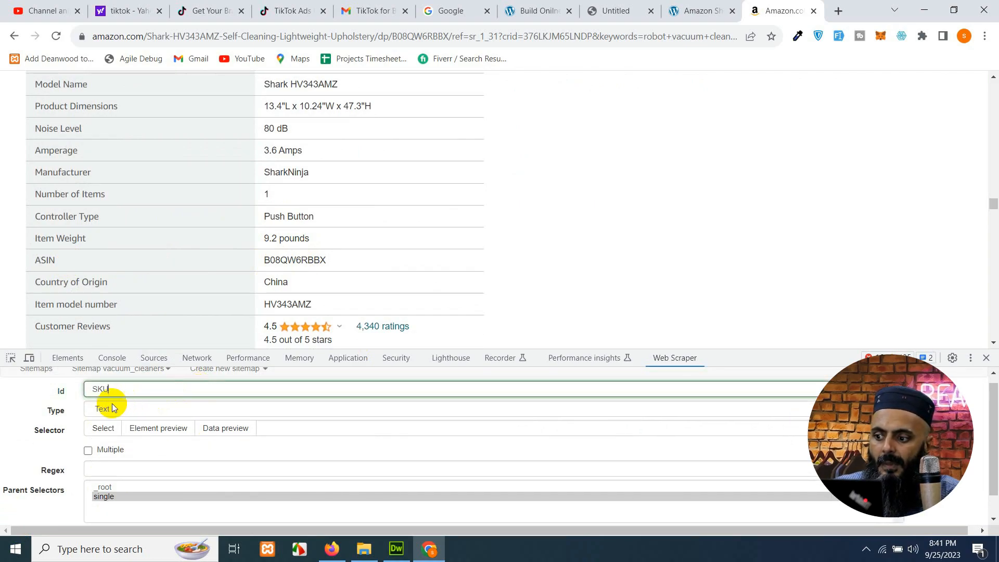
- Pick the ASIN value in the Product information table as the SKU selector's element and save the selector
{"action": "left_click", "coordinate": [103, 428]}
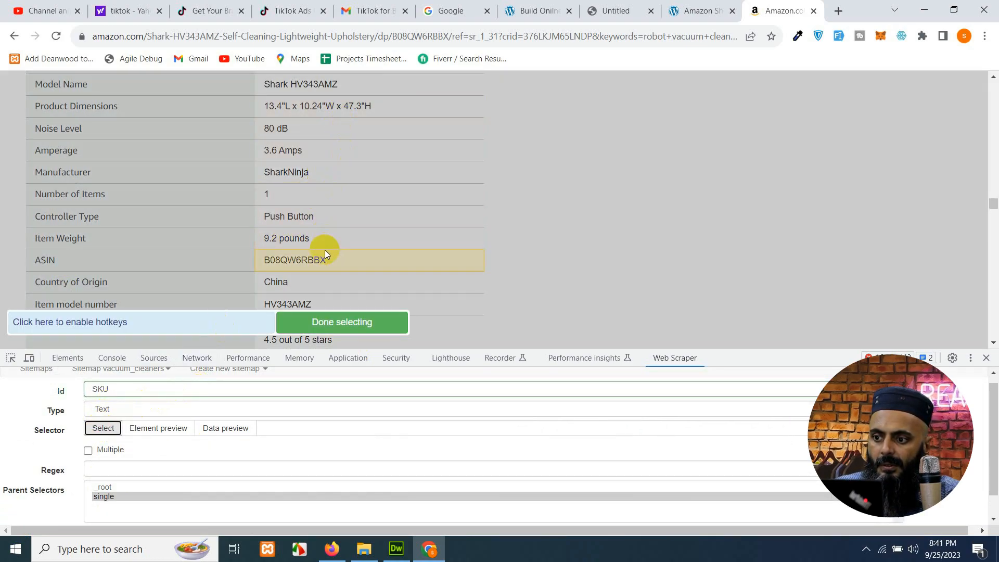
{"action": "left_click", "coordinate": [330, 266]}
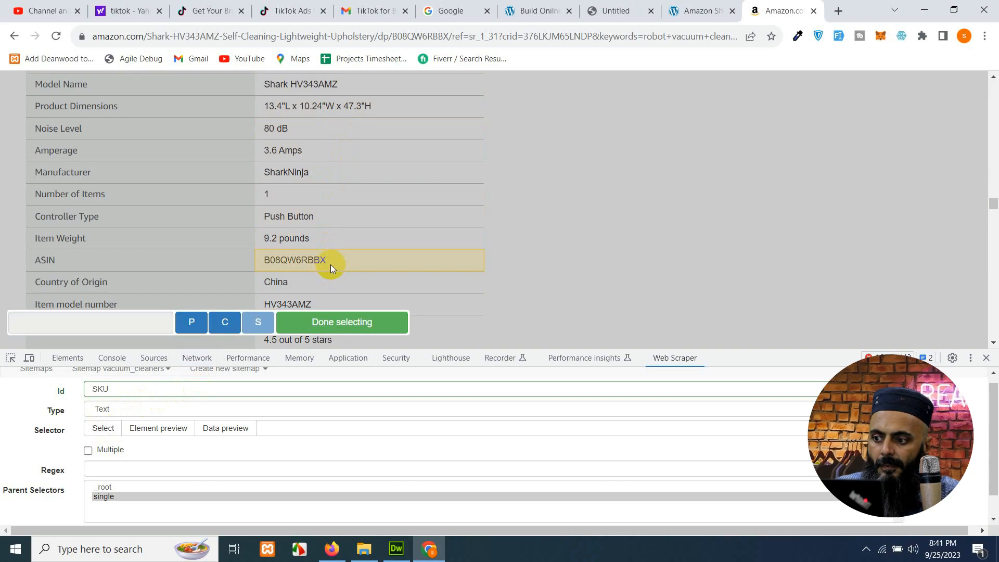
{"action": "left_click", "coordinate": [331, 266]}
{"action": "left_click", "coordinate": [320, 327]}
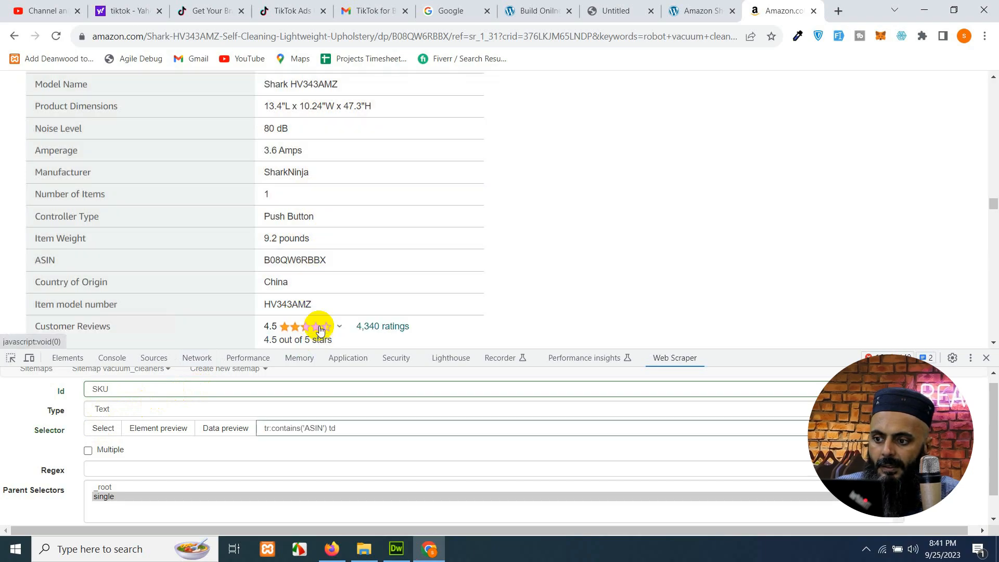
{"action": "scroll", "coordinate": [385, 273], "scroll_direction": "down", "scroll_amount": 5}
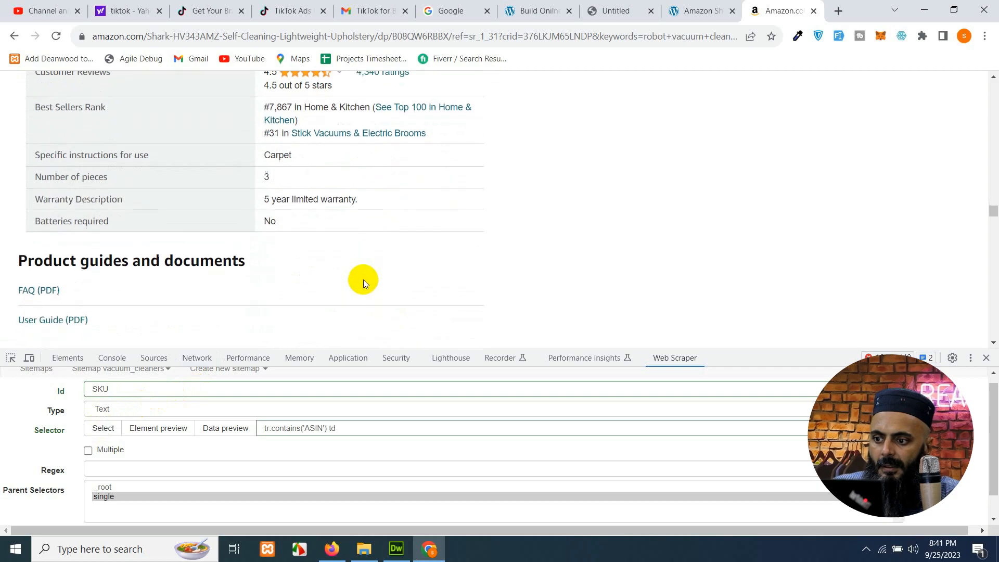
{"action": "scroll", "coordinate": [264, 218], "scroll_direction": "up", "scroll_amount": 4}
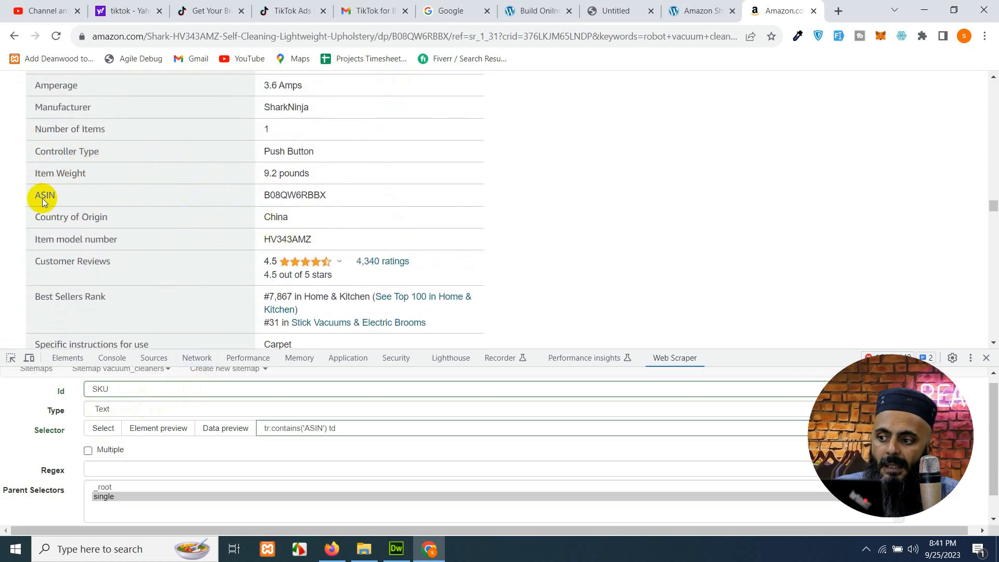
{"action": "scroll", "coordinate": [258, 180], "scroll_direction": "up", "scroll_amount": 3}
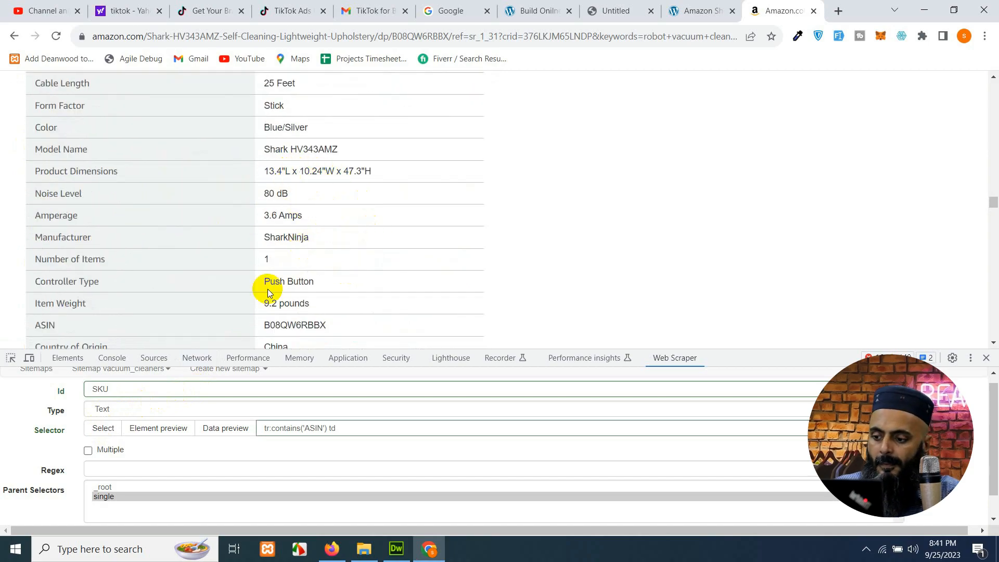
{"action": "scroll", "coordinate": [47, 470], "scroll_direction": "down", "scroll_amount": 1}
{"action": "left_click", "coordinate": [135, 510]}
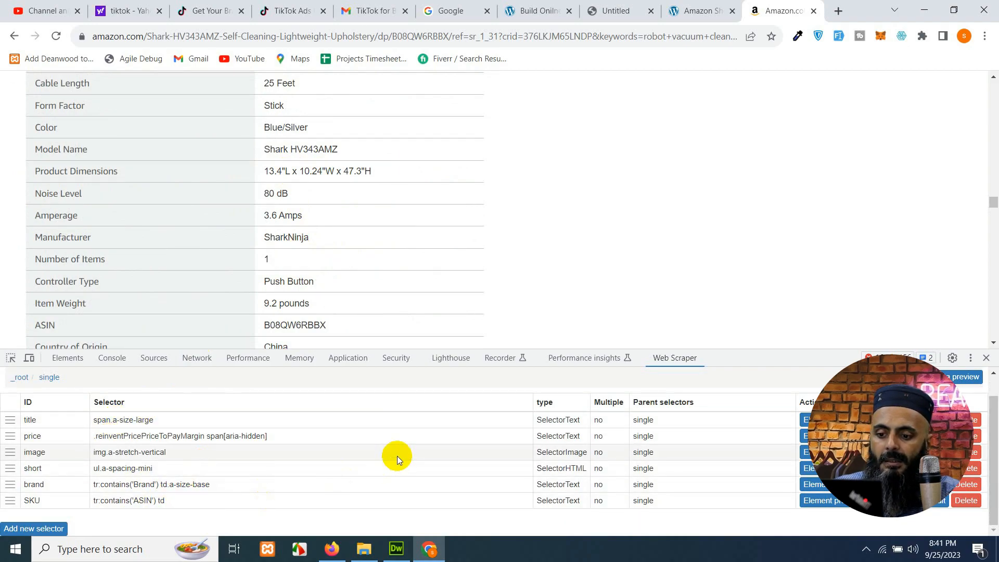
- Start scraping the vacuum_cleaners sitemap with the finished selectors
{"action": "scroll", "coordinate": [359, 476], "scroll_direction": "up", "scroll_amount": 1}
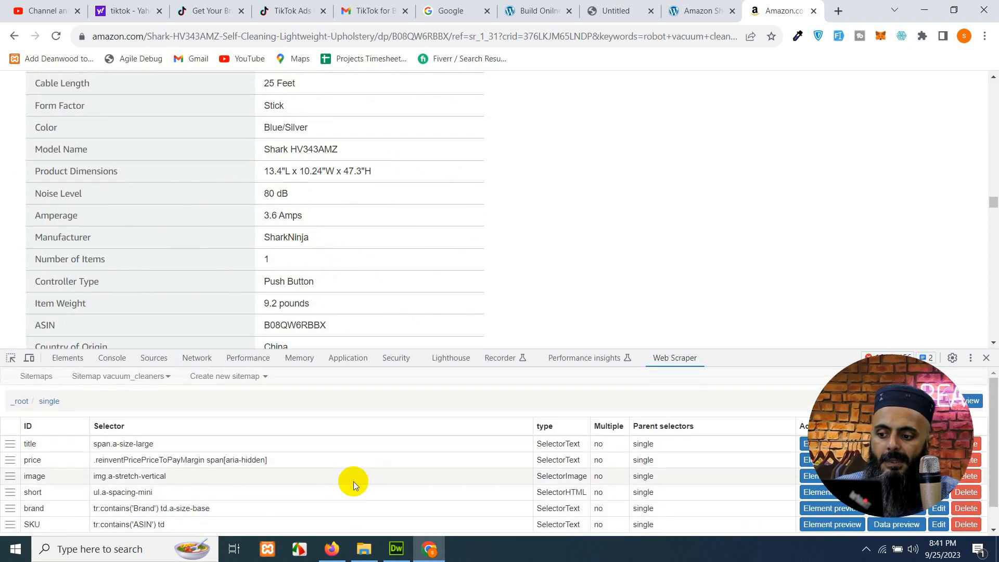
{"action": "left_click", "coordinate": [123, 376]}
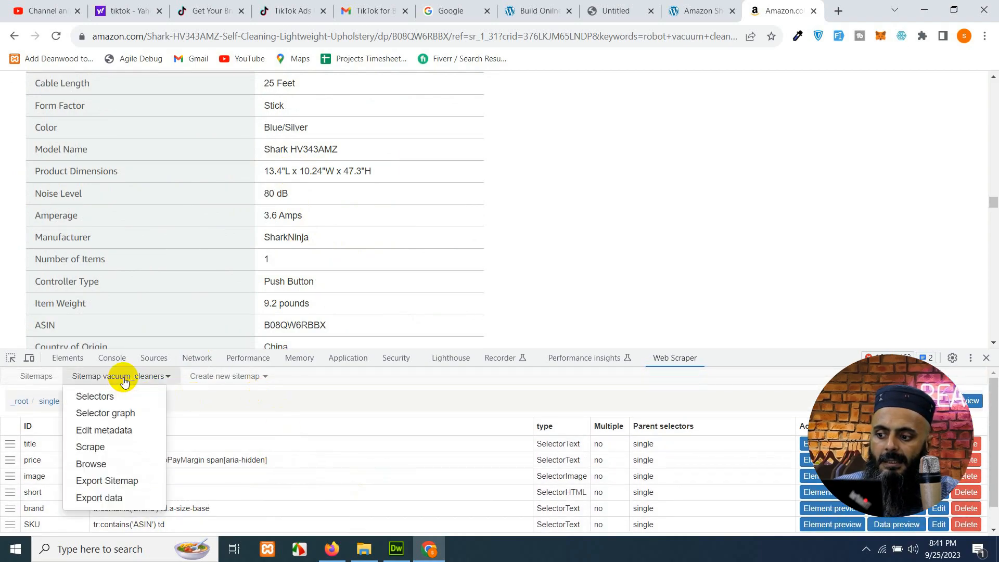
{"action": "left_click", "coordinate": [96, 451]}
{"action": "left_click", "coordinate": [108, 462]}
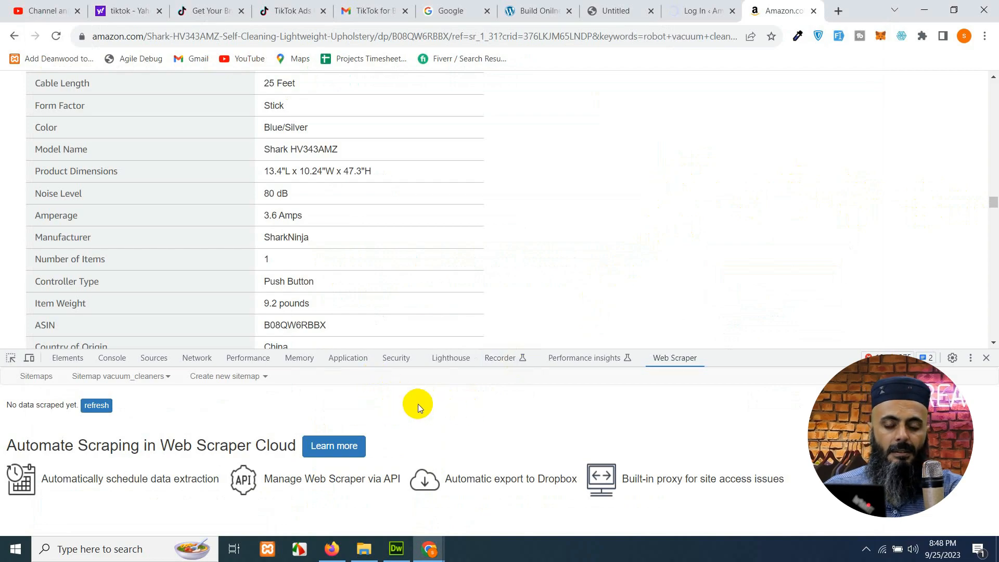
{"action": "mouse_move", "coordinate": [429, 549]}
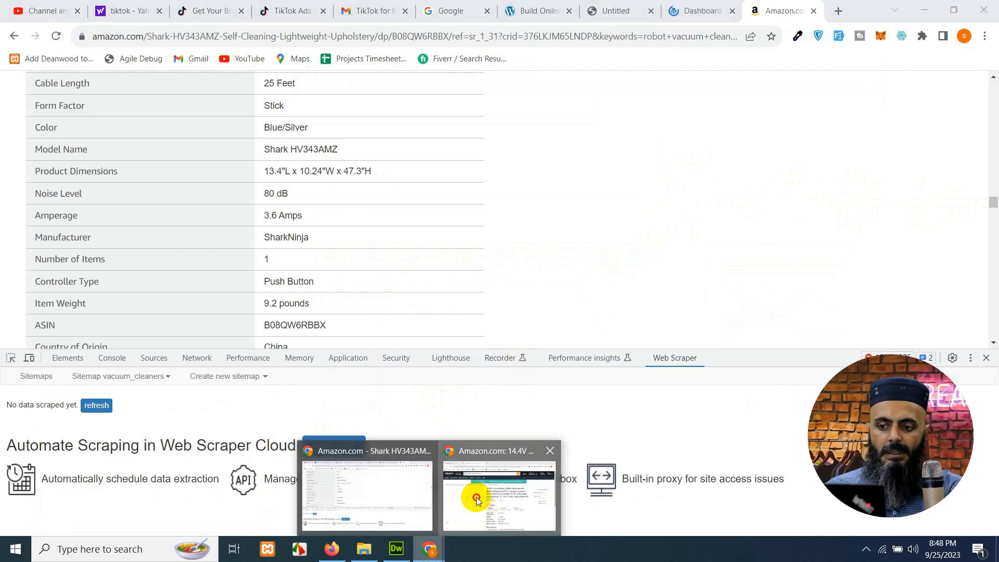
- Check the progress of the running scraper window and return to the main browser window
{"action": "left_click", "coordinate": [476, 499]}
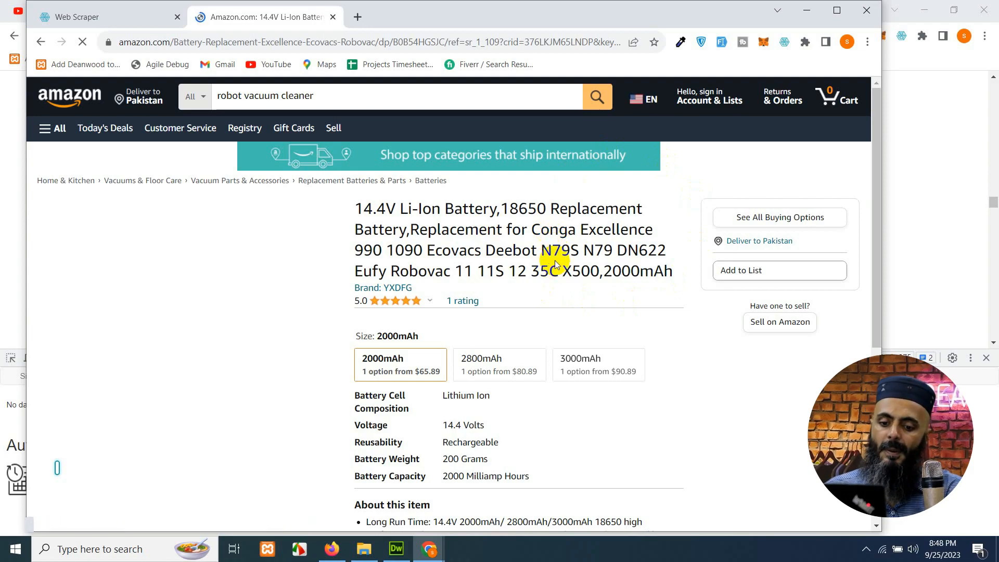
{"action": "key", "text": "alt+Tab"}
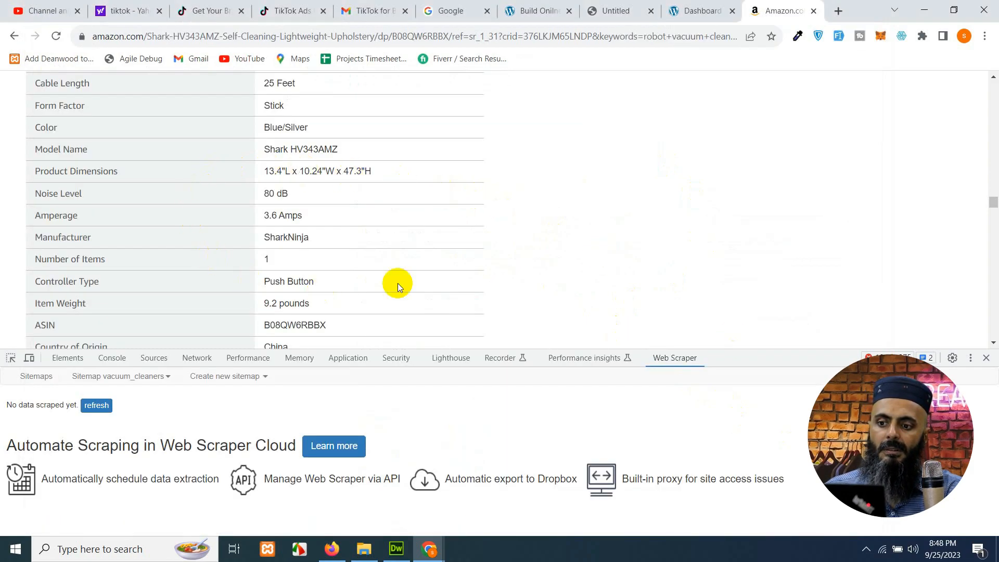
{"action": "scroll", "coordinate": [462, 254], "scroll_direction": "up", "scroll_amount": 15}
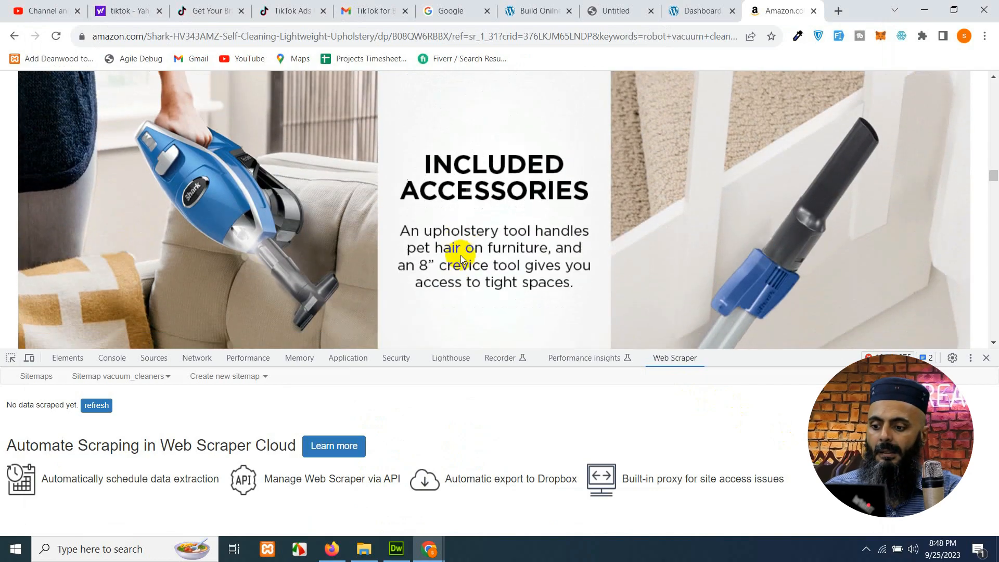
{"action": "scroll", "coordinate": [460, 254], "scroll_direction": "down", "scroll_amount": 5}
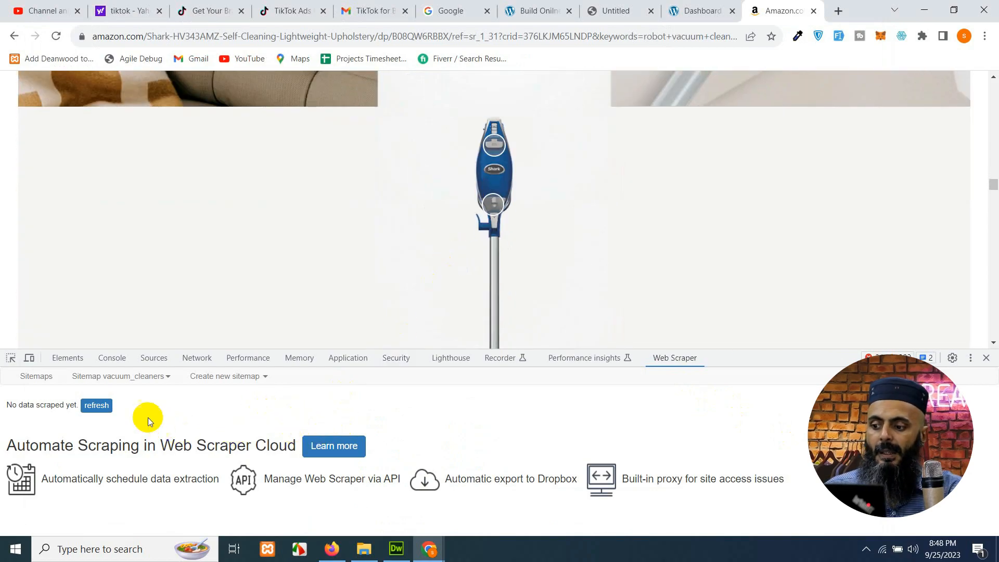
- Export the vacuum_cleaners sitemap data as vacuum_cleaners.csv to the Desktop and open the file in Excel
{"action": "left_click", "coordinate": [117, 376]}
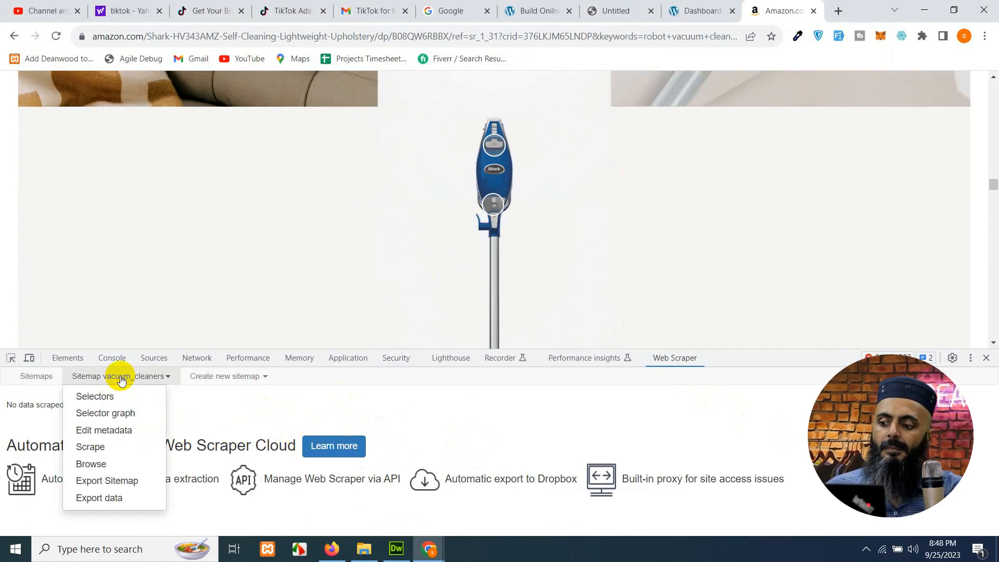
{"action": "left_click", "coordinate": [112, 501]}
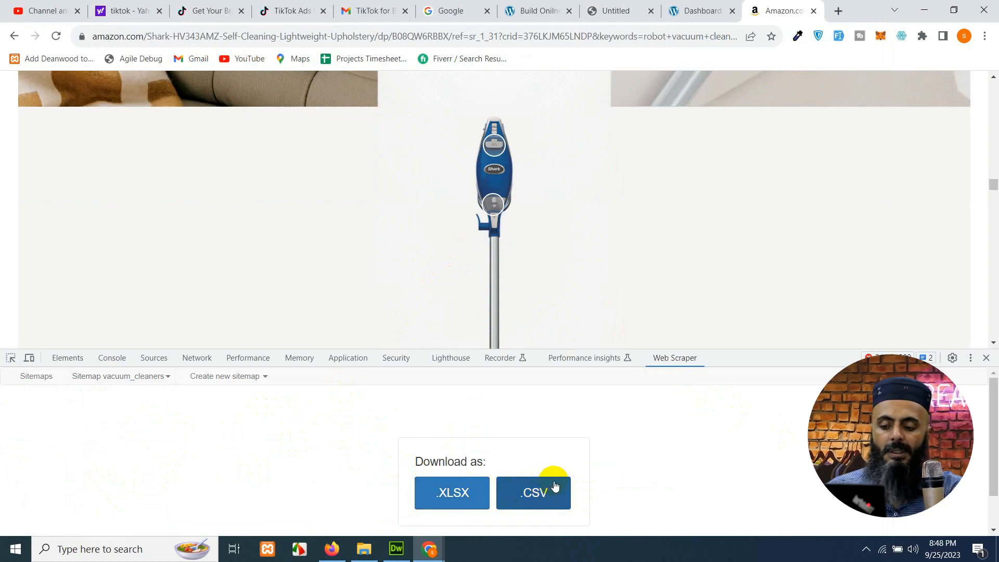
{"action": "left_click", "coordinate": [531, 493]}
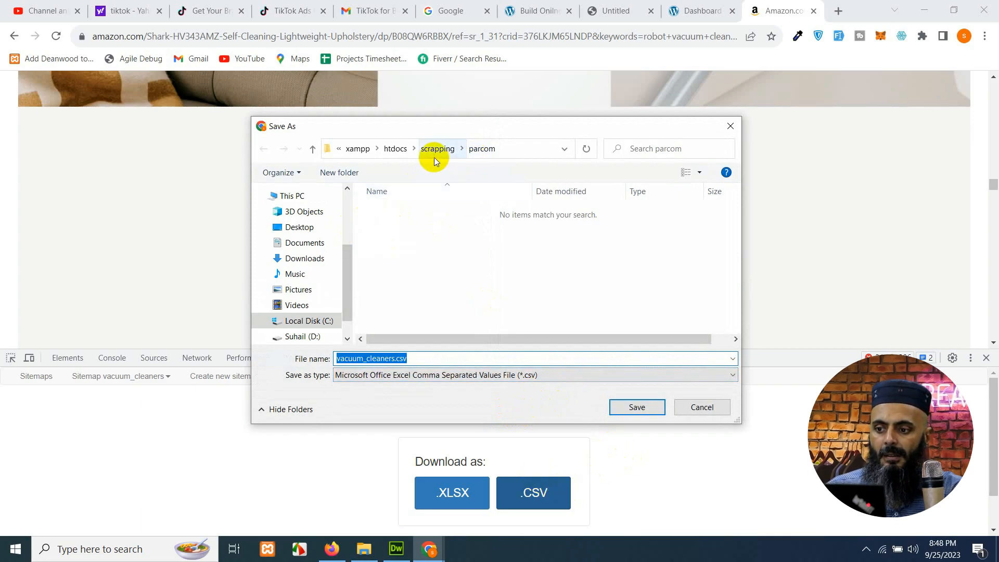
{"action": "left_click", "coordinate": [310, 229]}
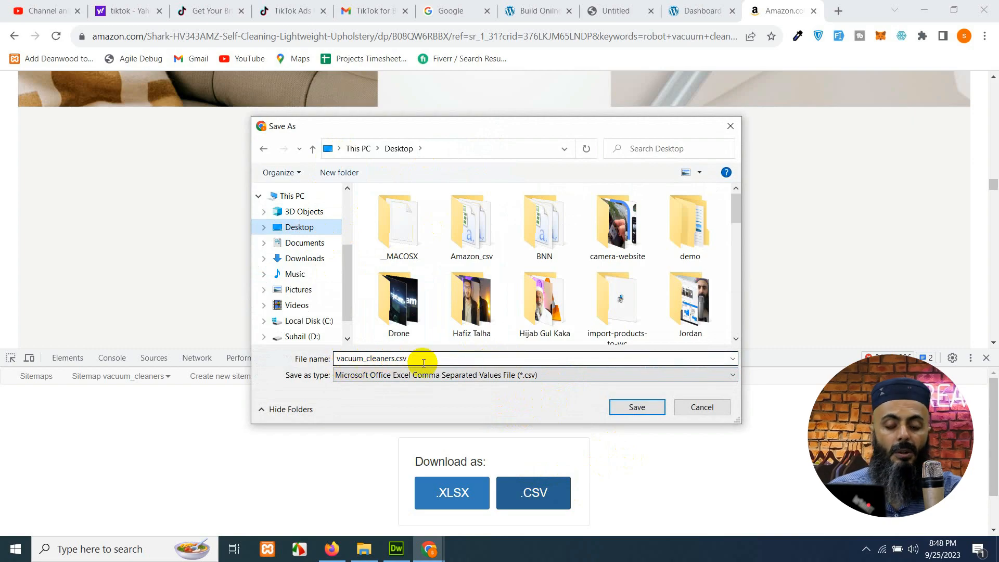
{"action": "left_click", "coordinate": [634, 406]}
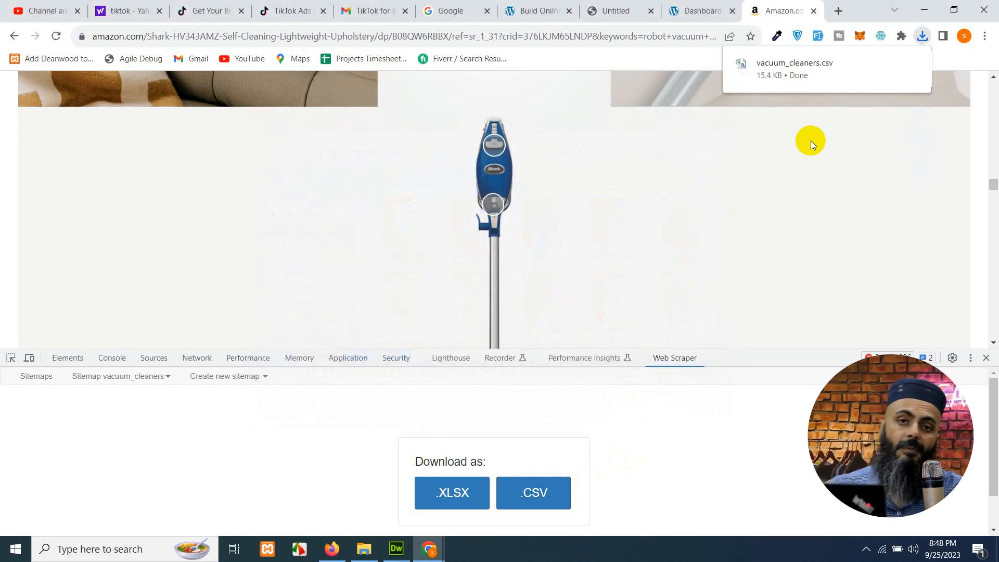
{"action": "left_click", "coordinate": [782, 64]}
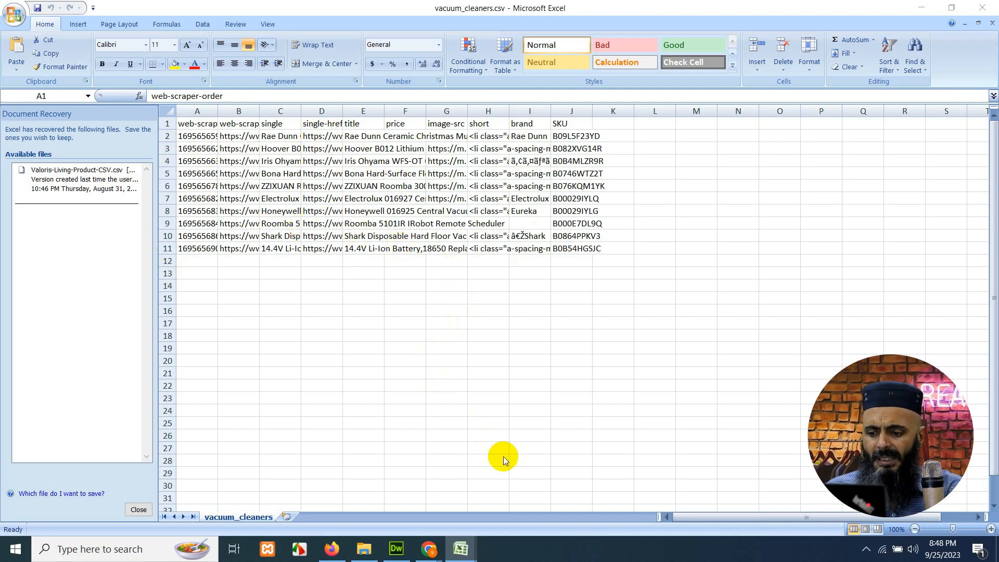
- Switch to the running scraper's browser window and close it to stop the scraping
{"action": "left_click", "coordinate": [433, 548]}
{"action": "left_click", "coordinate": [479, 486]}
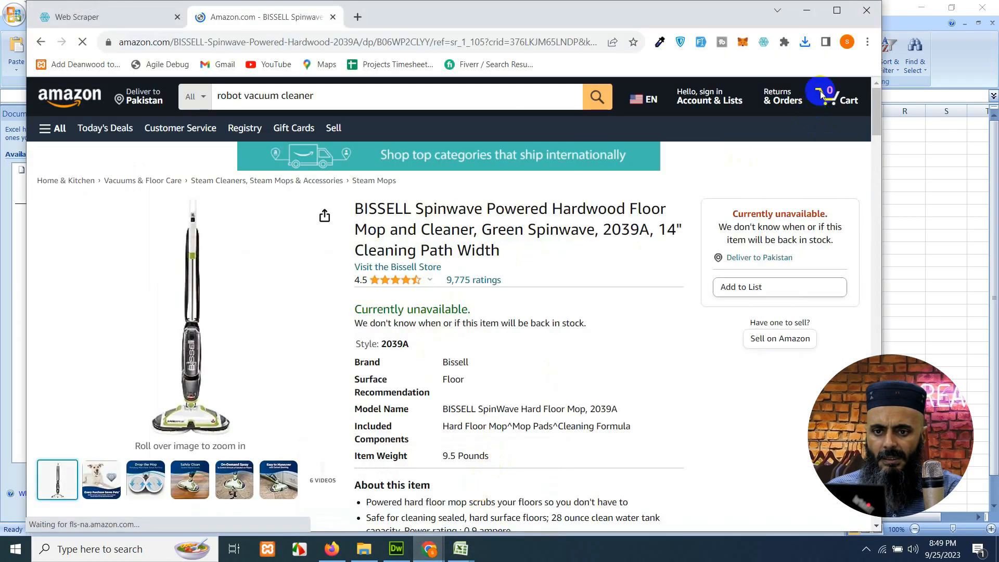
{"action": "left_click", "coordinate": [865, 11]}
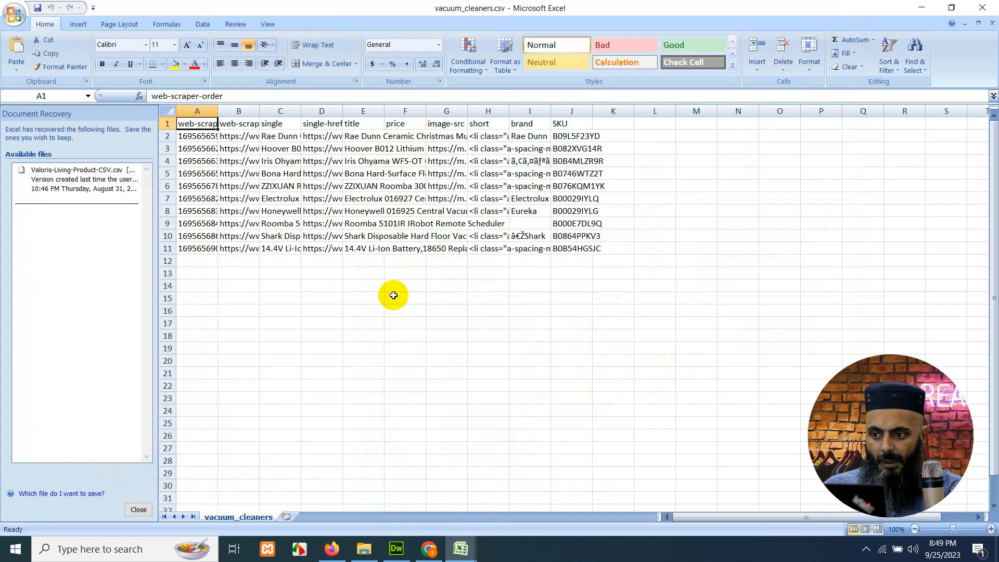
- Widen the product data columns from single-href onward and delete the brand column
{"action": "left_click_drag", "start_coordinate": [343, 111], "coordinate": [743, 111]}
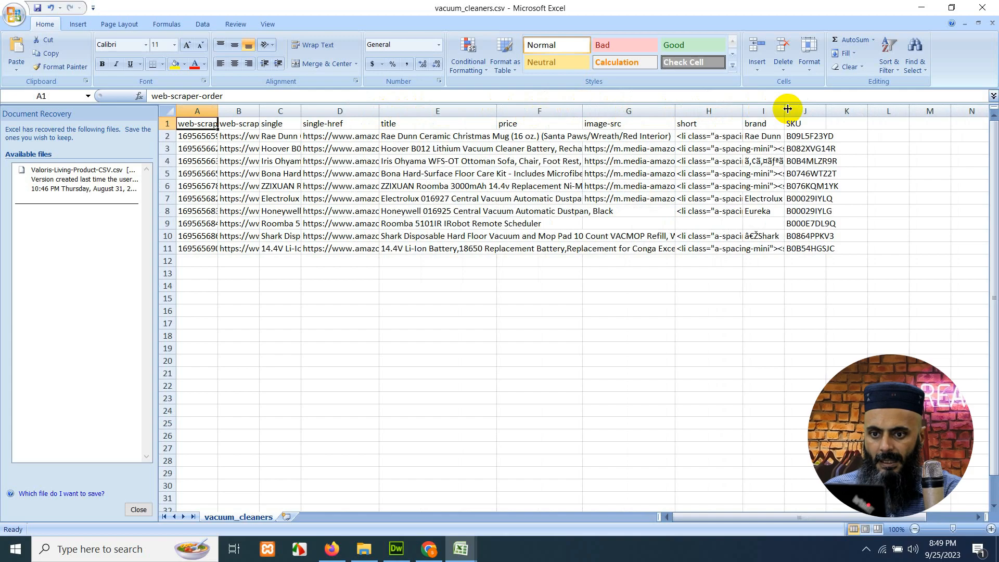
{"action": "right_click", "coordinate": [770, 111]}
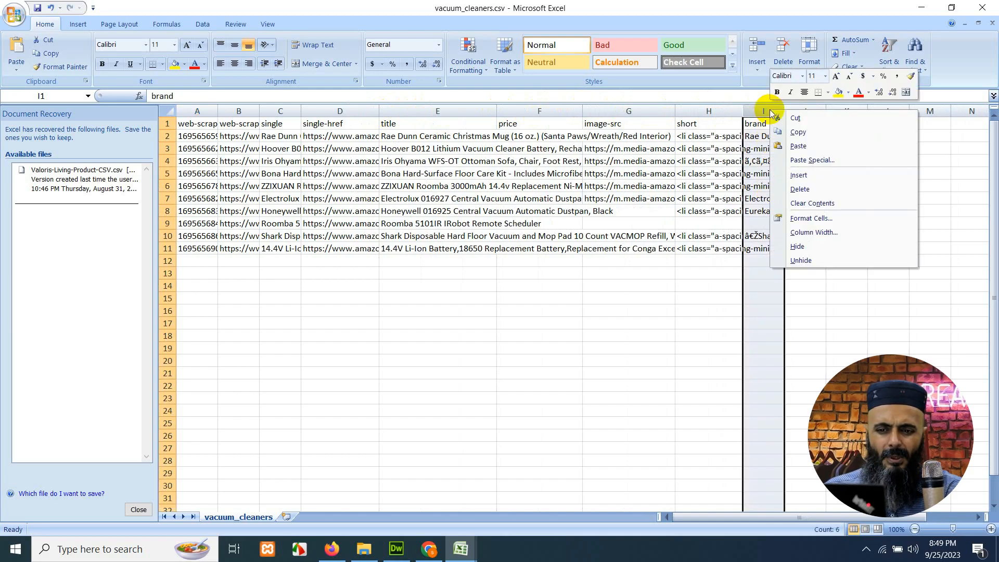
{"action": "left_click", "coordinate": [793, 190]}
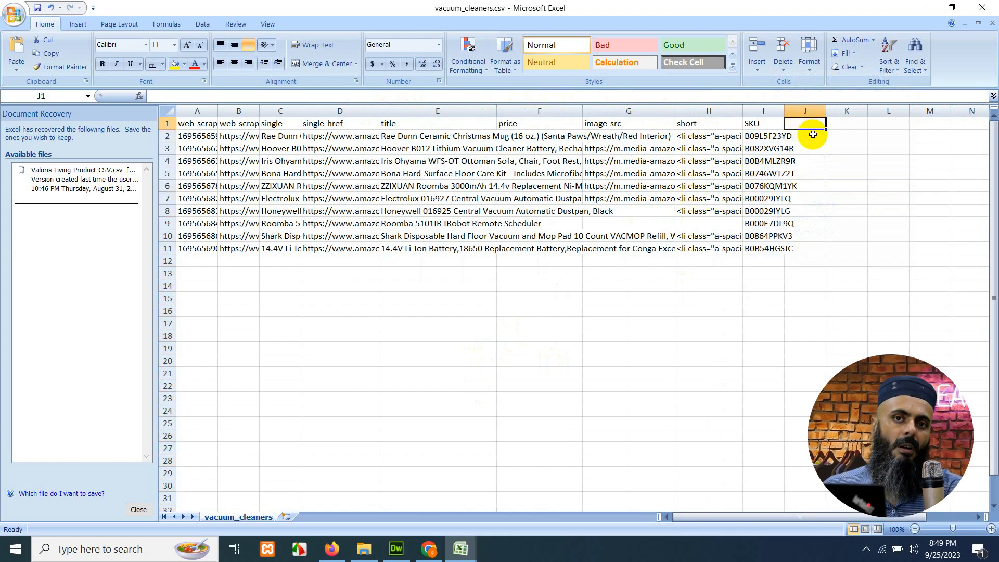
- Close the Document Recovery pane and add a Type column in J with the value external for the first product
{"action": "left_click", "coordinate": [138, 510]}
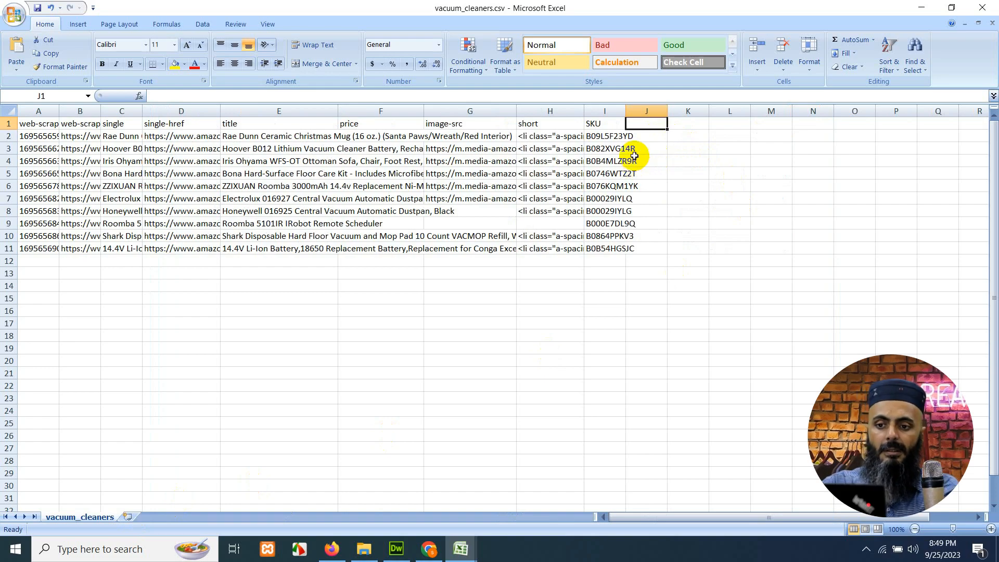
{"action": "type", "text": "Type"}
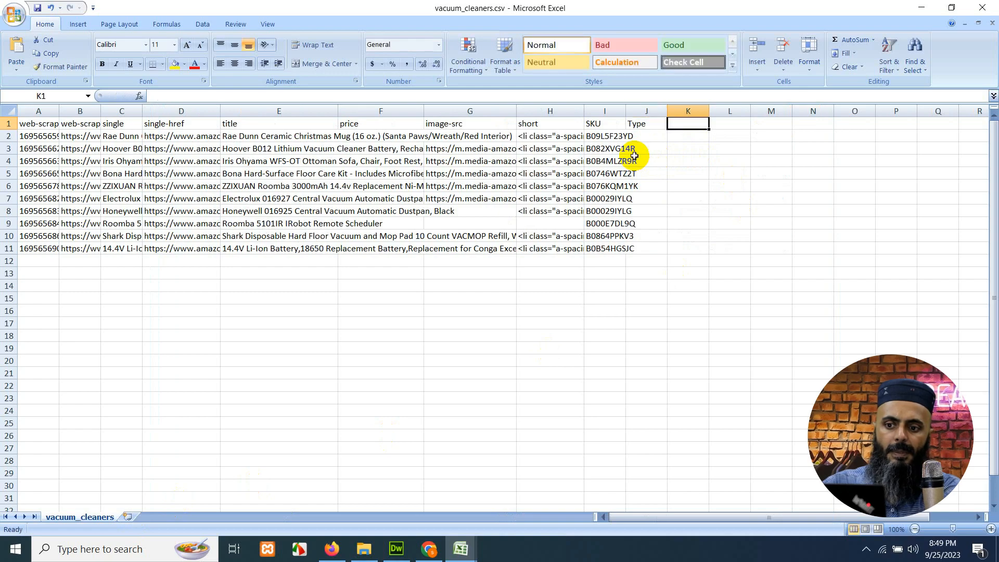
{"action": "key", "text": "Return"}
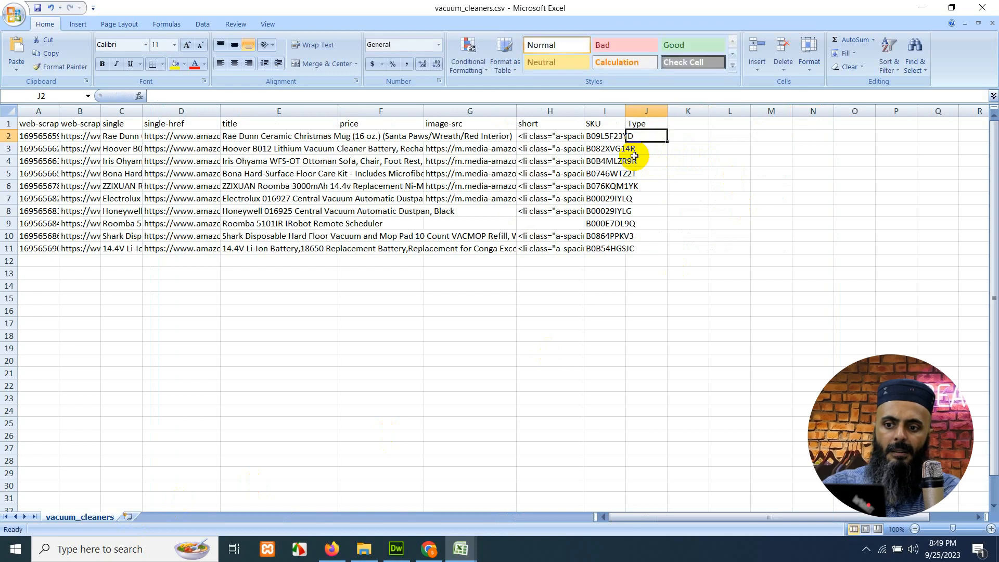
{"action": "type", "text": "externa"}
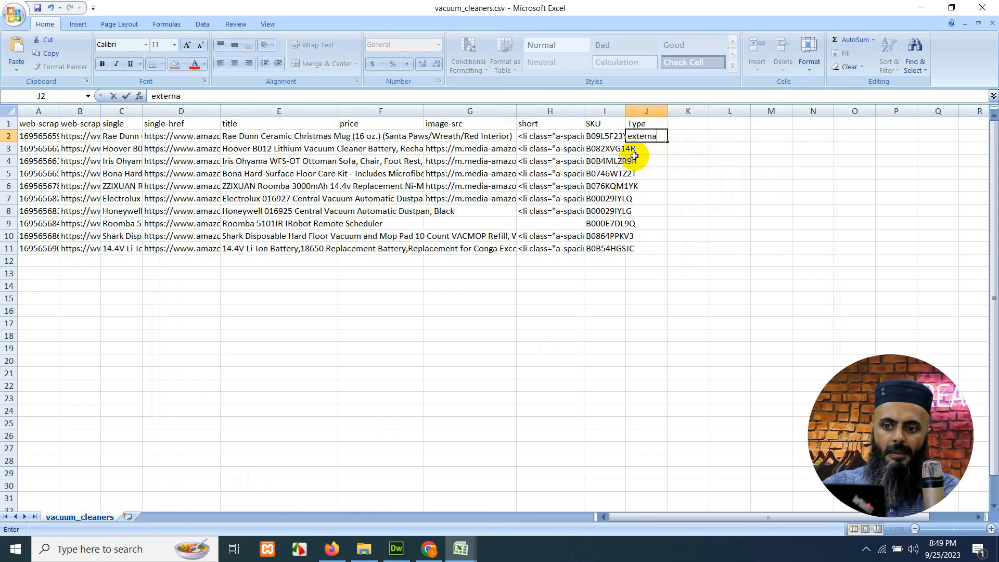
{"action": "type", "text": "l"}
{"action": "key", "text": "Tab"}
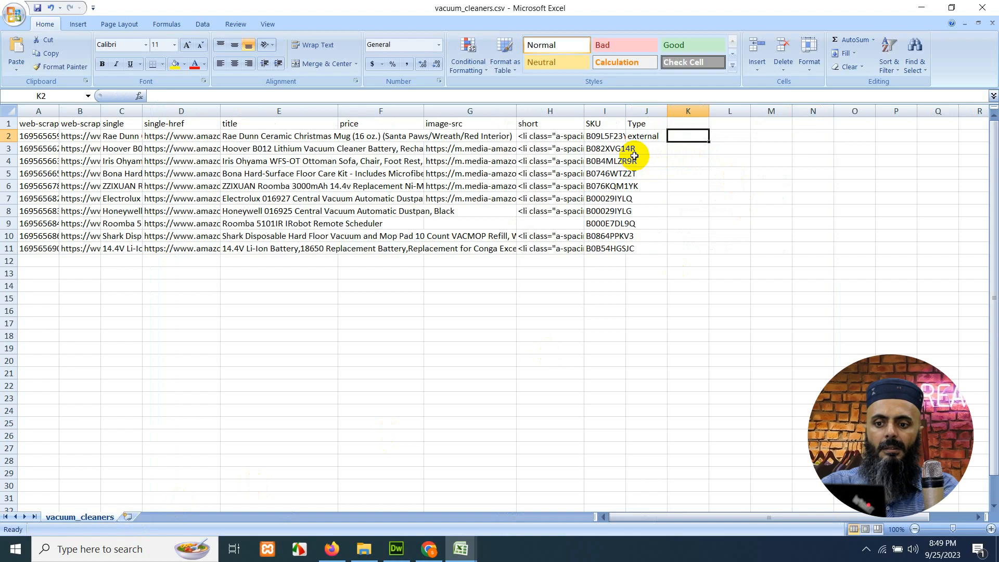
- Add the header affiliate_url in cell K1 and select the first product's single-href link
{"action": "key", "text": "Up"}
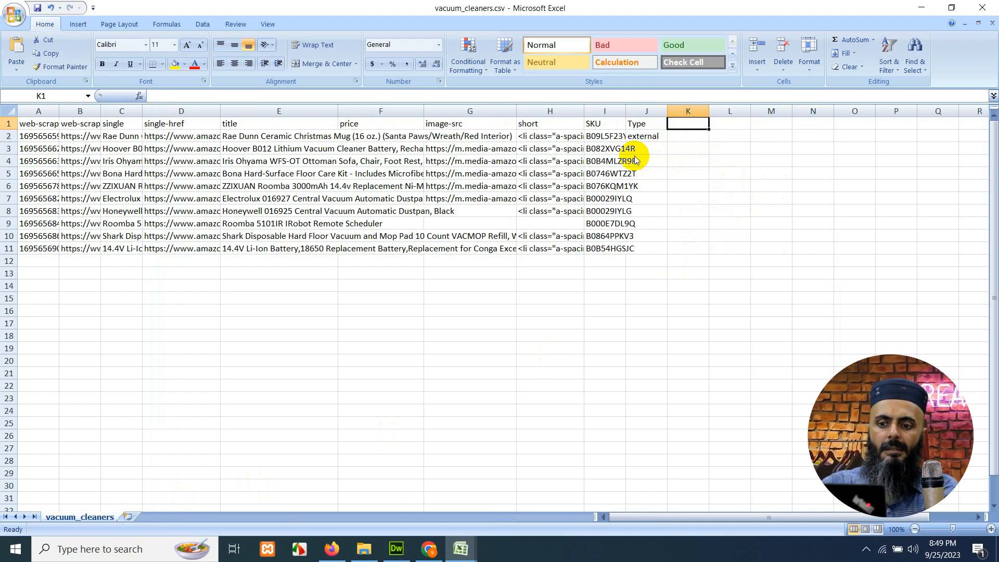
{"action": "type", "text": "affiliate_url"}
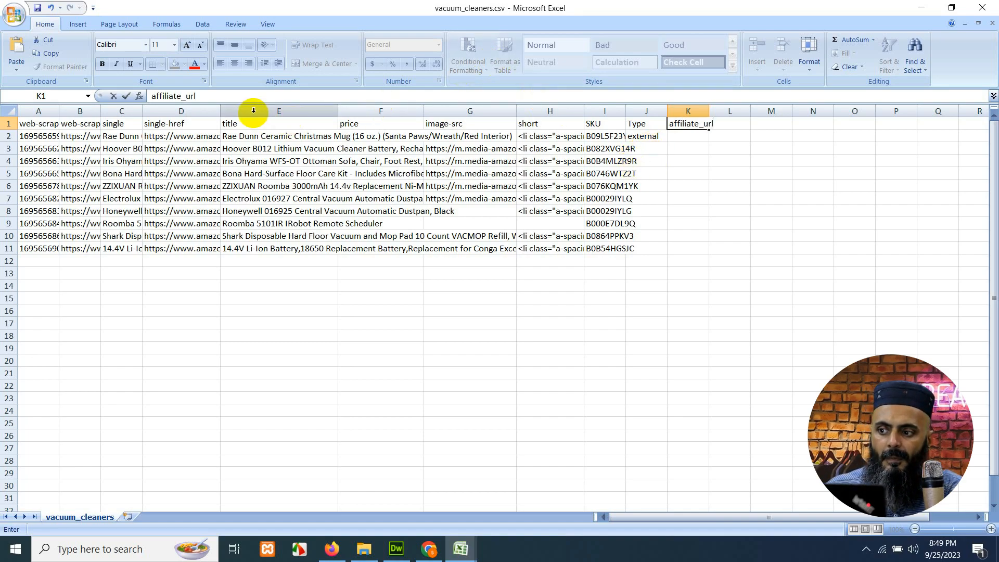
{"action": "left_click", "coordinate": [218, 134]}
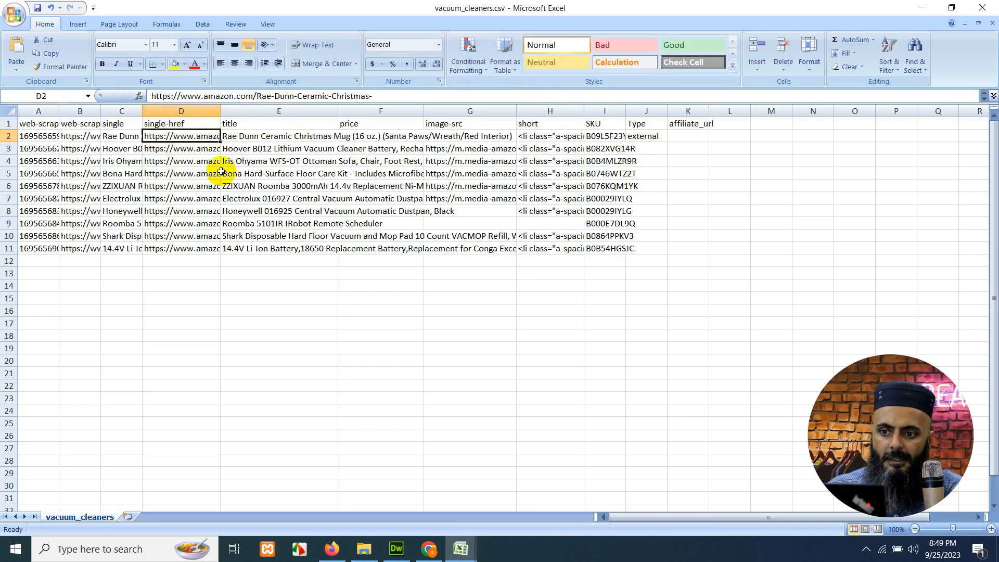
- Enter the formula =D2 & "" in cell K2 to build the affiliate link from the single-href value
{"action": "left_click", "coordinate": [699, 146]}
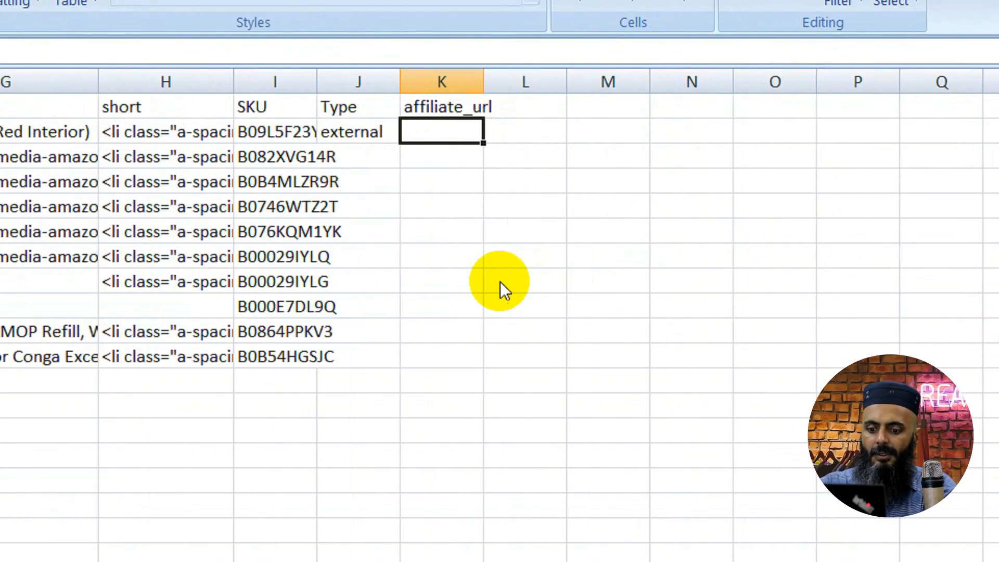
{"action": "type", "text": "="}
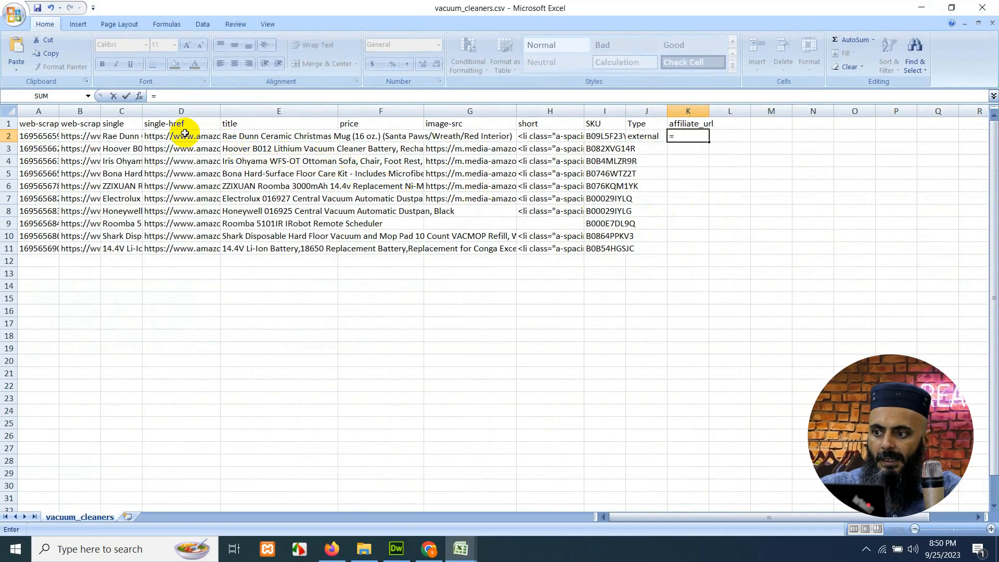
{"action": "left_click", "coordinate": [183, 136]}
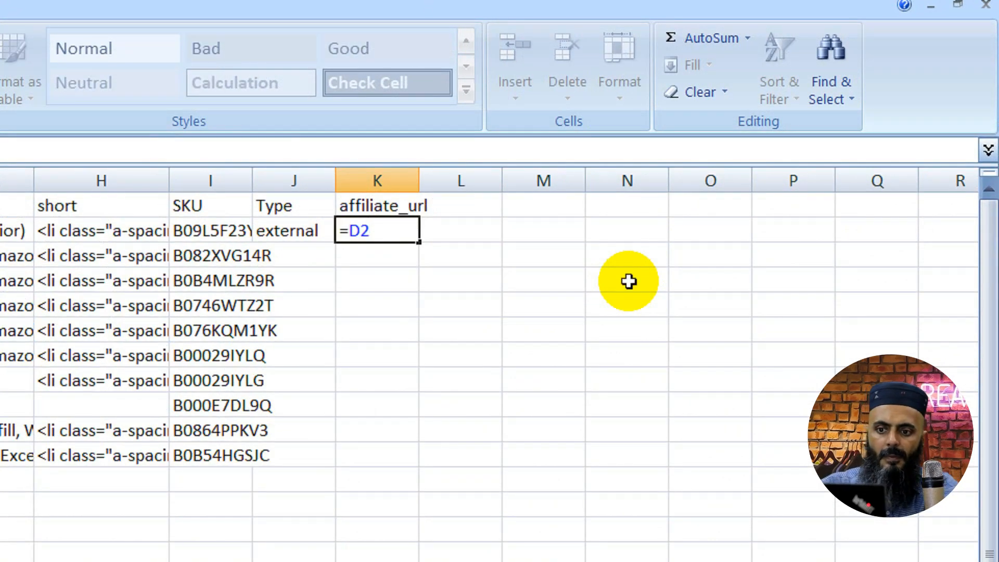
{"action": "type", "text": "&"}
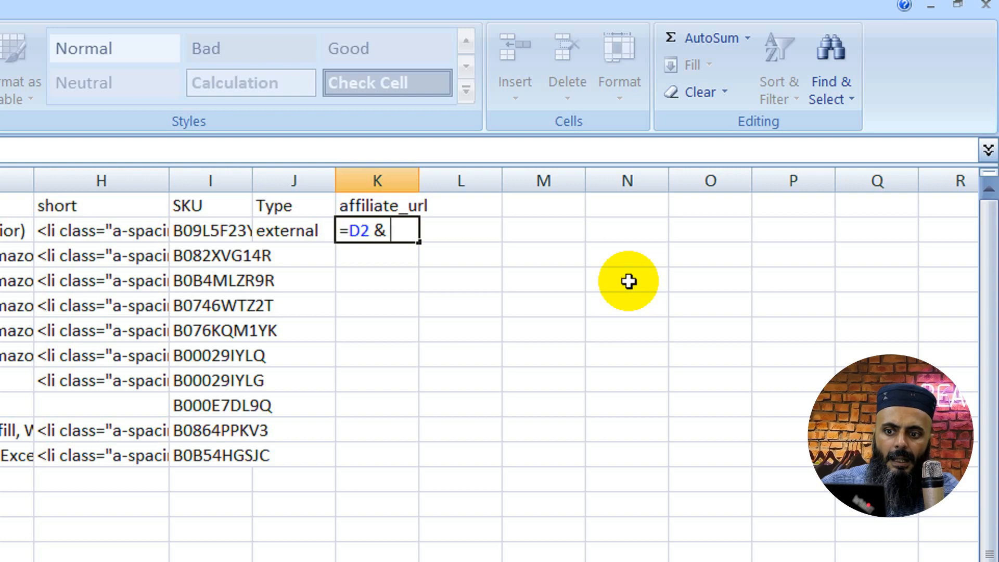
{"action": "type", "text": " \"\""}
{"action": "key", "text": "Left"}
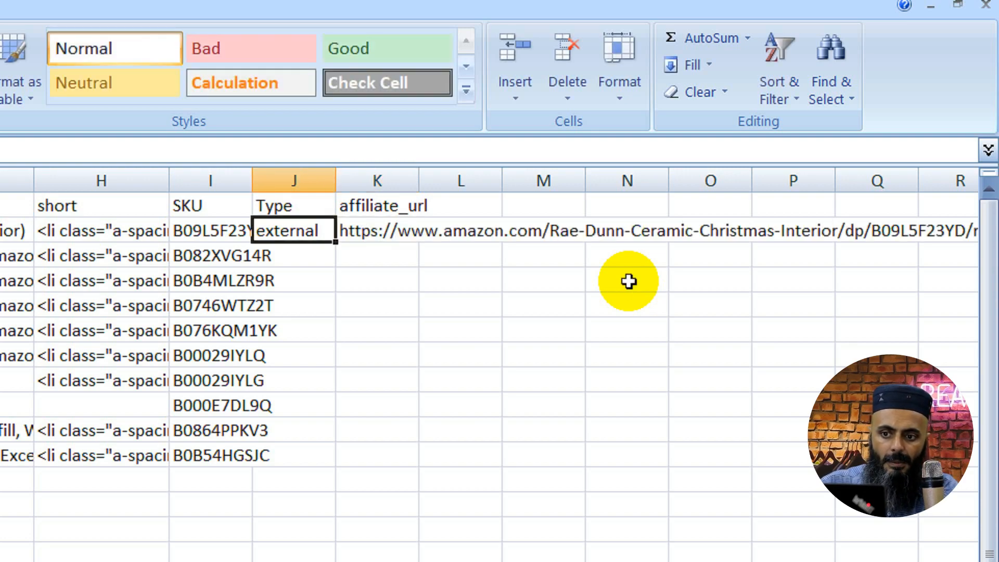
{"action": "key", "text": "Right"}
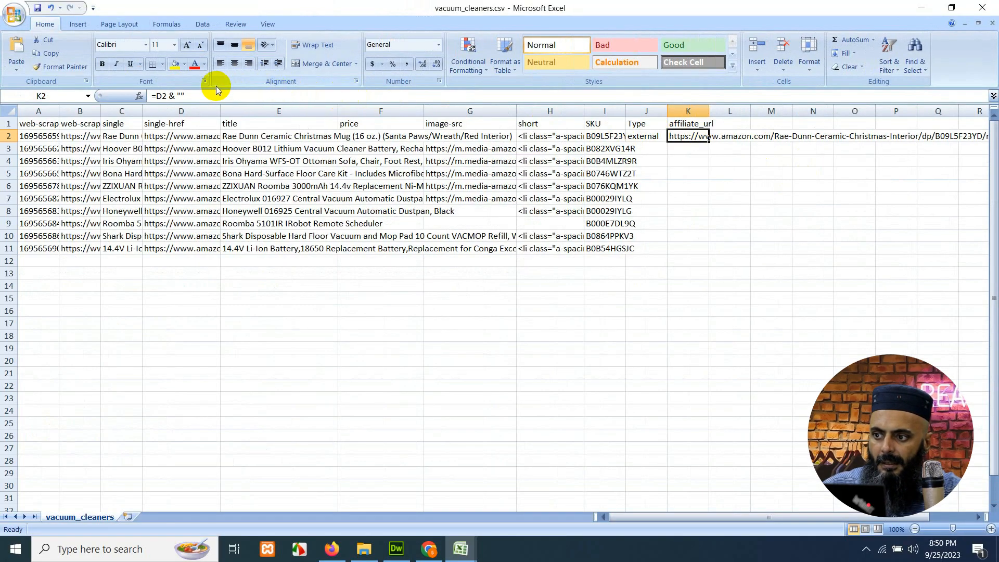
- Insert &tag=saazawazcom-20 between the quotation marks of the affiliate_url formula in K2
{"action": "left_click", "coordinate": [191, 97]}
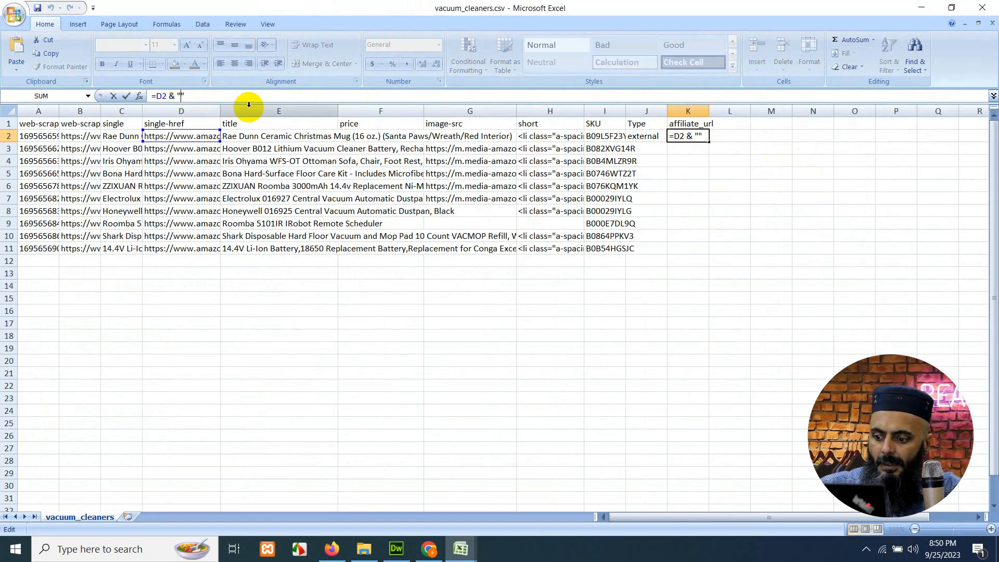
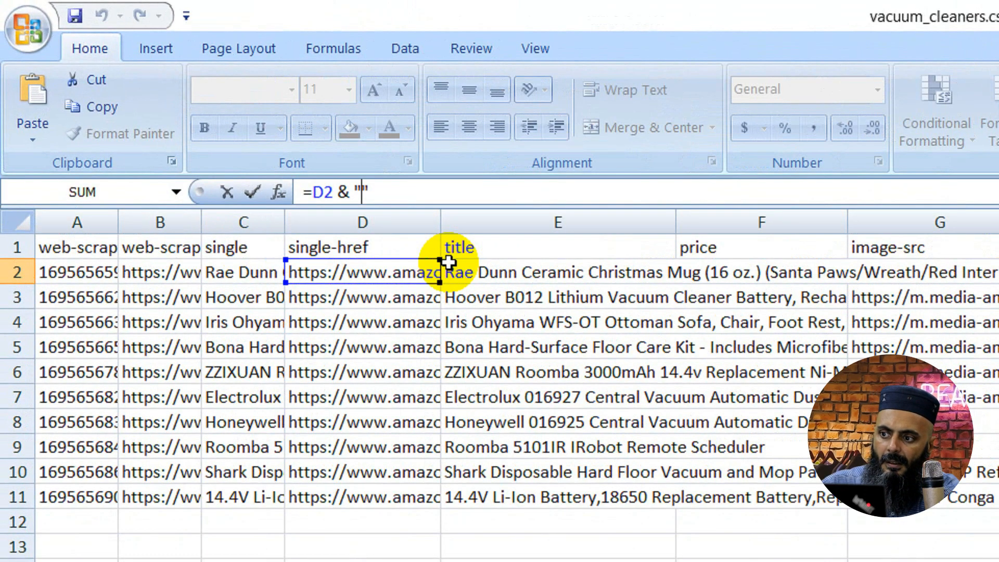
{"action": "type", "text": "&tag="}
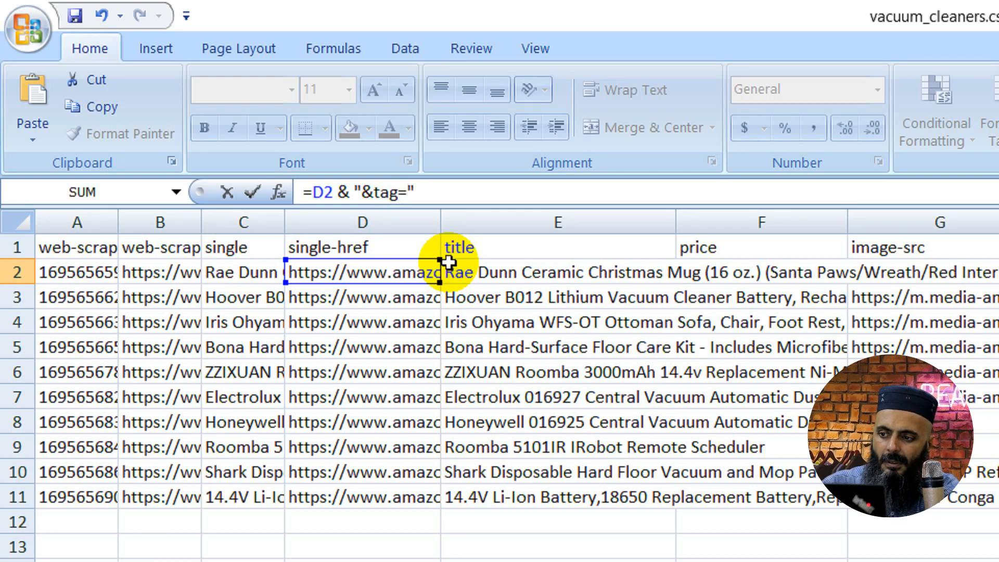
{"action": "type", "text": "saazawaz"}
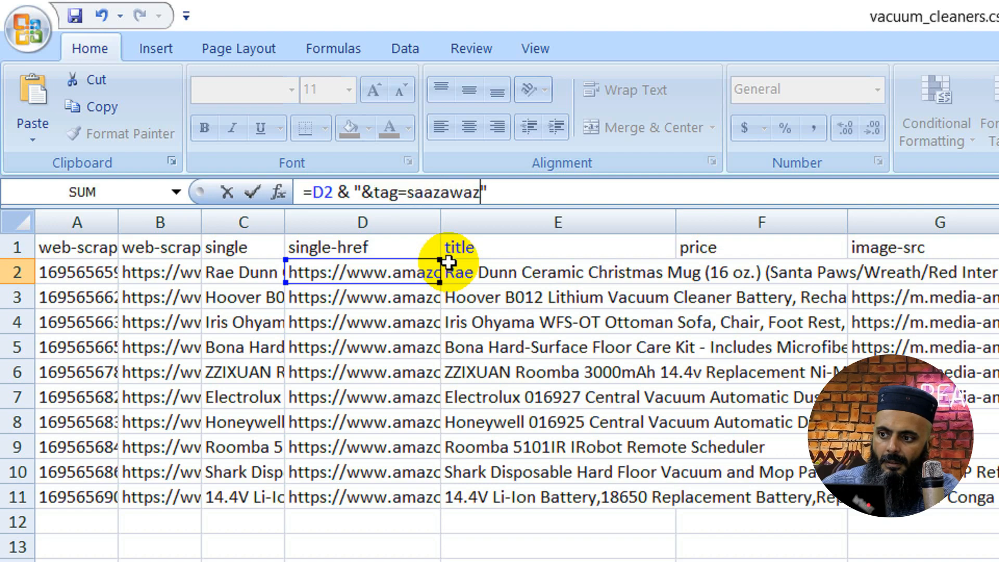
{"action": "type", "text": "com-20"}
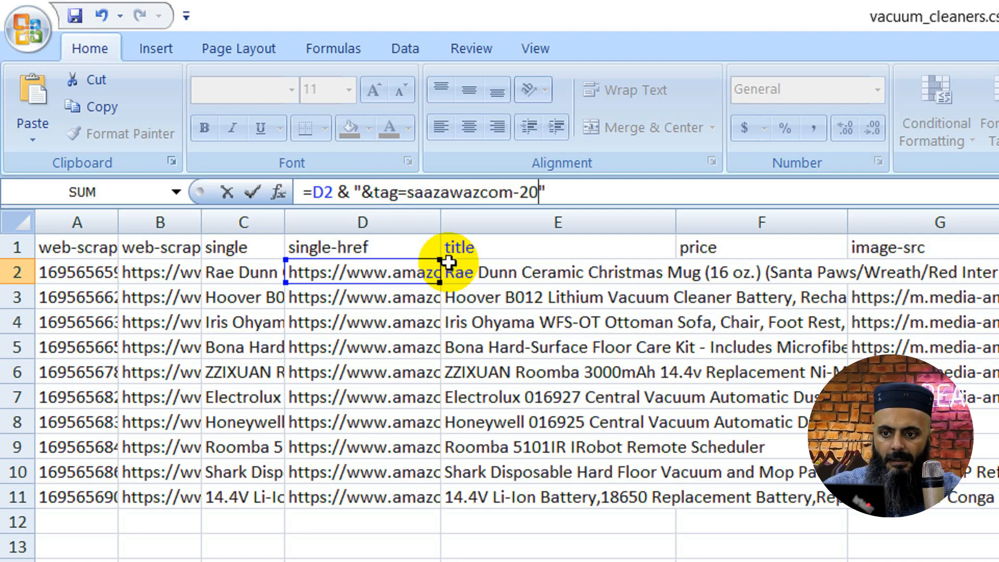
{"action": "key", "text": "Return"}
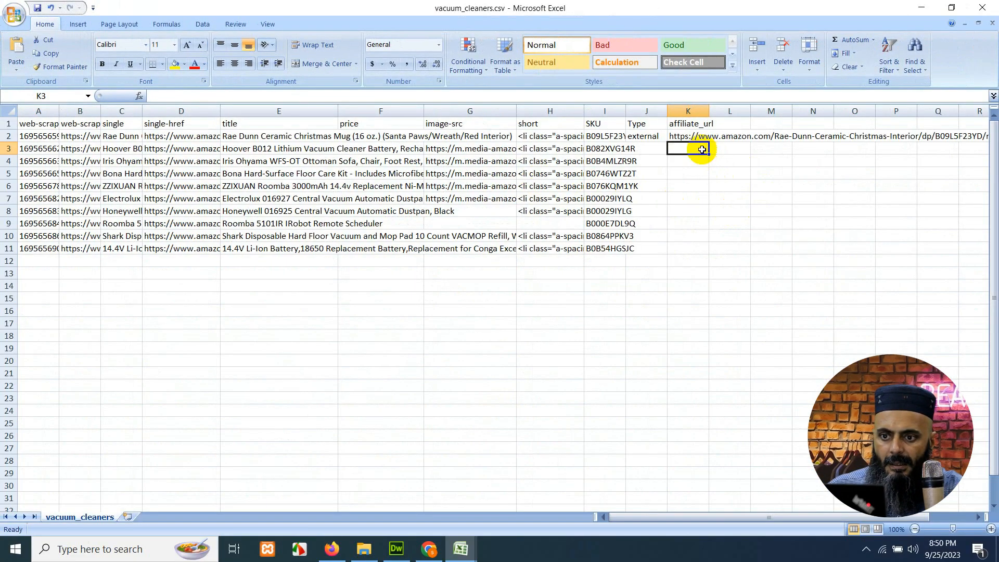
- Fill the affiliate_url formula from K2 down through K11 for all products
{"action": "left_click", "coordinate": [697, 136]}
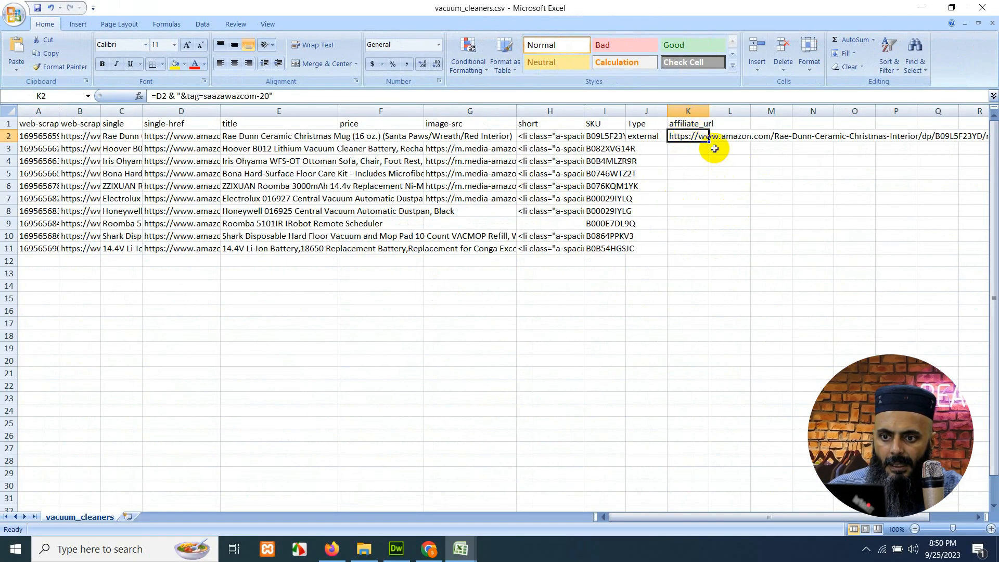
{"action": "left_click_drag", "start_coordinate": [710, 143], "coordinate": [711, 256]}
{"action": "left_click", "coordinate": [688, 136]}
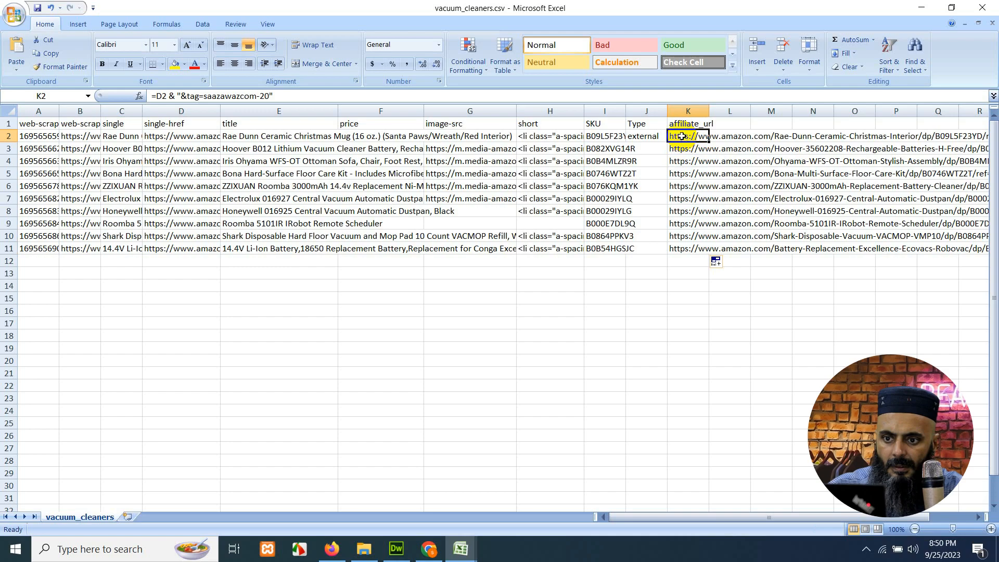
- Copy the affiliate link formula in K2 and paste it over K3:K11
{"action": "right_click", "coordinate": [682, 137]}
{"action": "left_click", "coordinate": [696, 159]}
{"action": "left_click_drag", "start_coordinate": [692, 149], "coordinate": [691, 244]}
{"action": "right_click", "coordinate": [688, 229]}
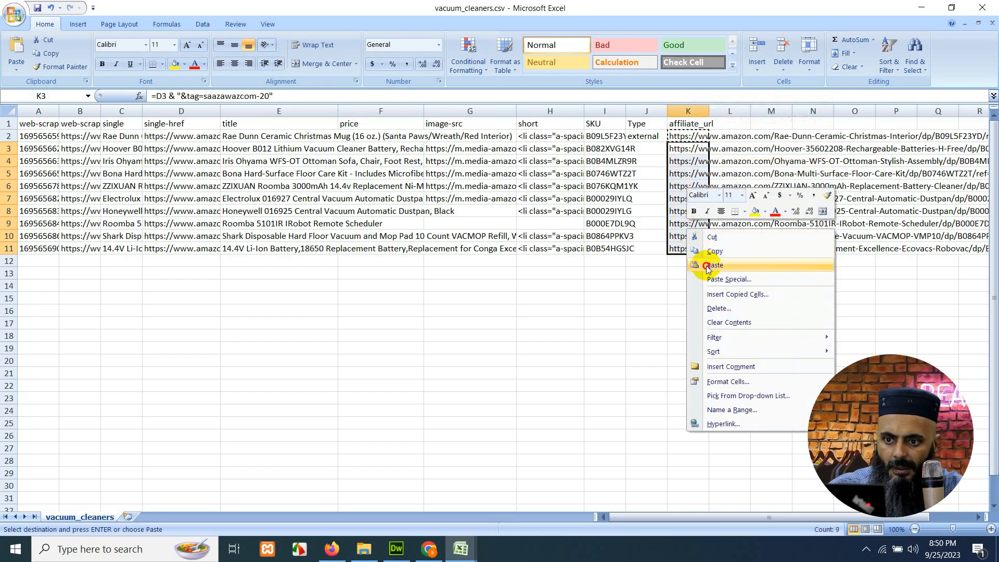
{"action": "left_click", "coordinate": [714, 265]}
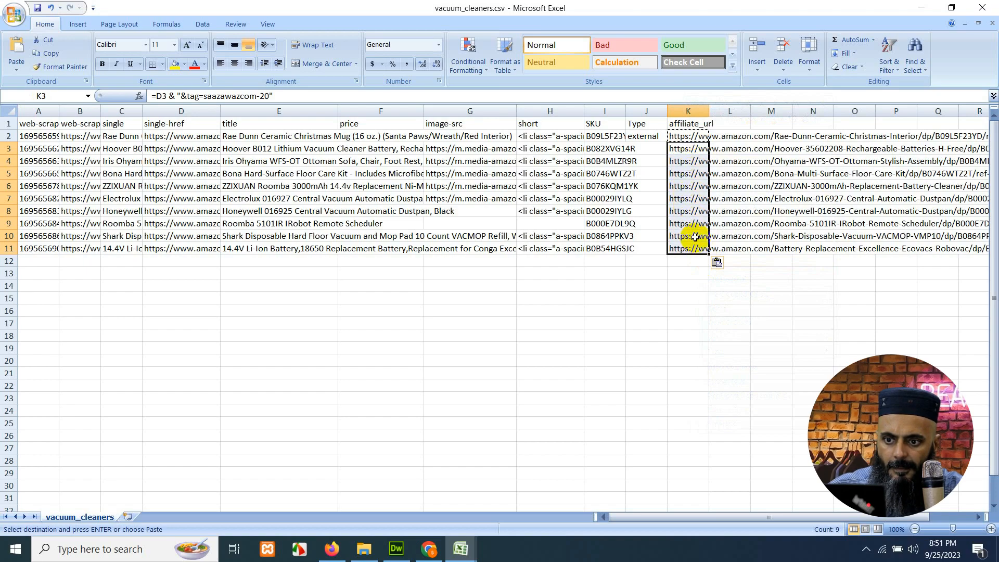
{"action": "left_click", "coordinate": [695, 238]}
{"action": "left_click", "coordinate": [680, 144]}
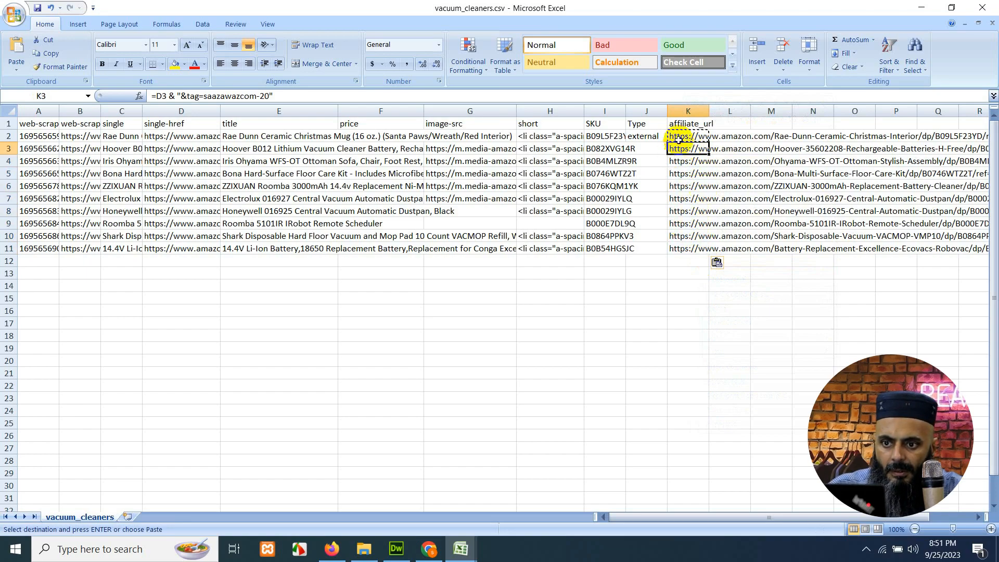
- Copy the whole affiliate_url column K and paste it over itself as Values only
{"action": "right_click", "coordinate": [684, 110]}
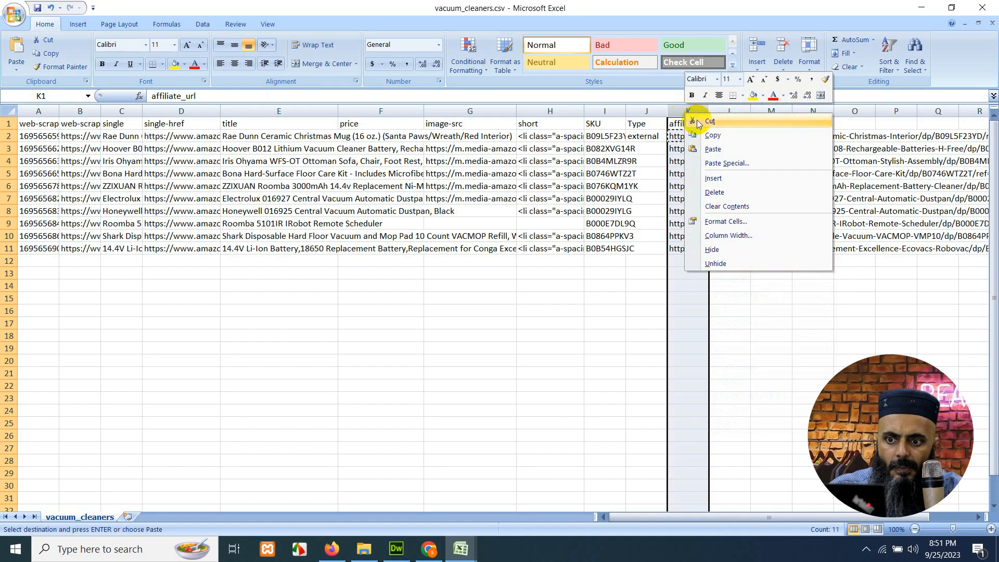
{"action": "left_click", "coordinate": [703, 139]}
{"action": "right_click", "coordinate": [690, 111]}
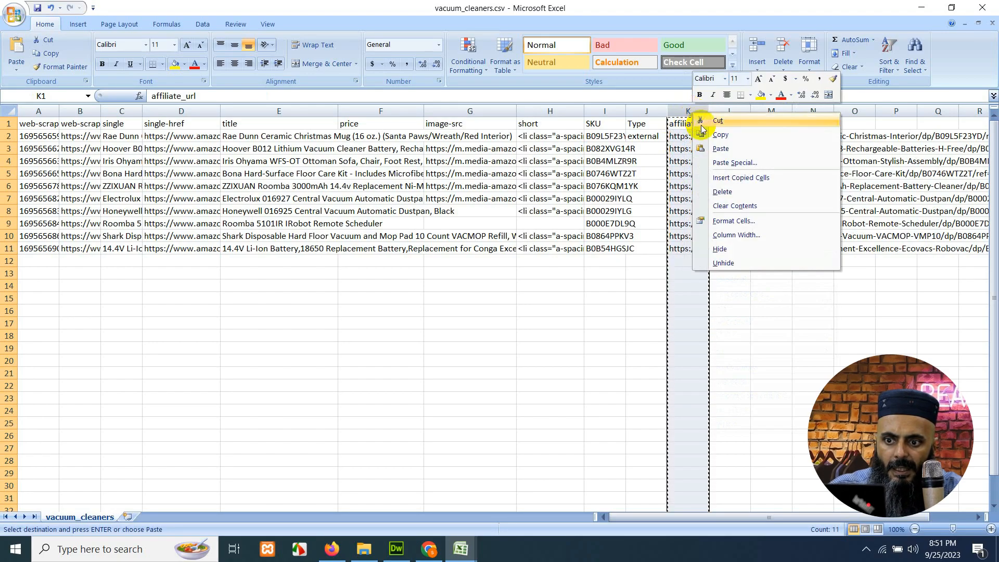
{"action": "left_click", "coordinate": [709, 163]}
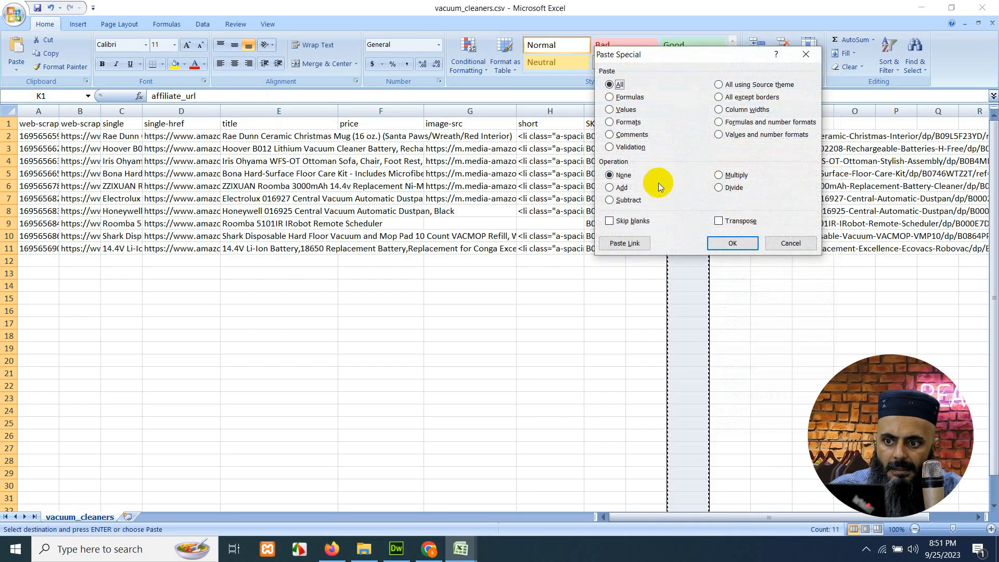
{"action": "left_click", "coordinate": [623, 109]}
{"action": "left_click", "coordinate": [739, 240]}
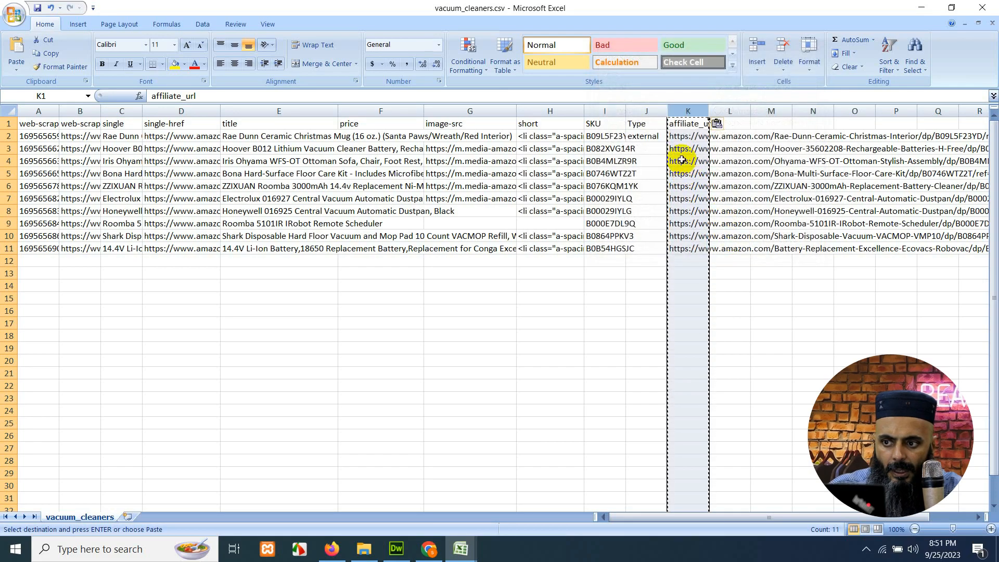
- Check the ends of the affiliate links in K4 and K8 for the affiliate tag, leaving both cells unedited
{"action": "left_click", "coordinate": [685, 160]}
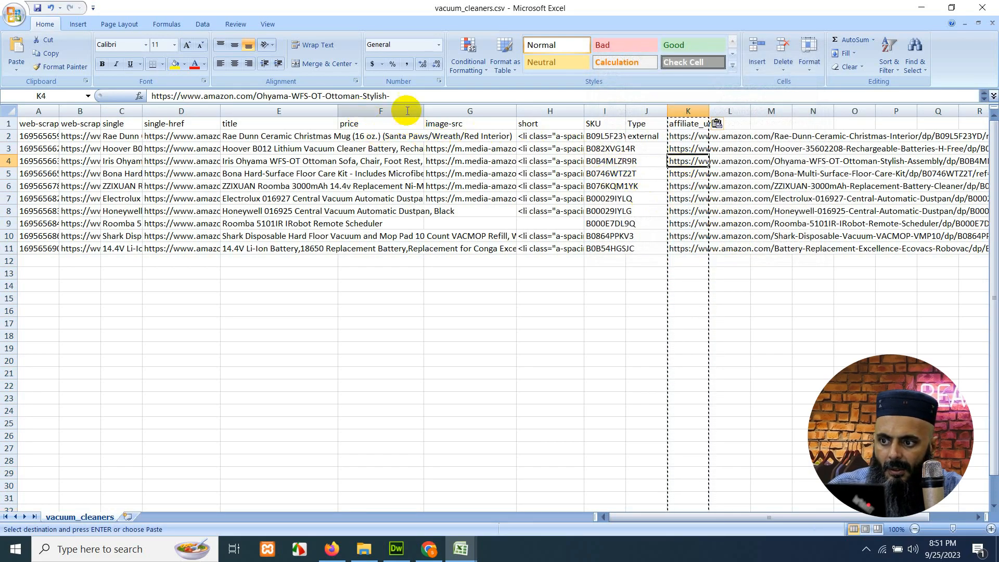
{"action": "left_click", "coordinate": [426, 98]}
{"action": "key", "text": "Down"}
{"action": "key", "text": "Down"}
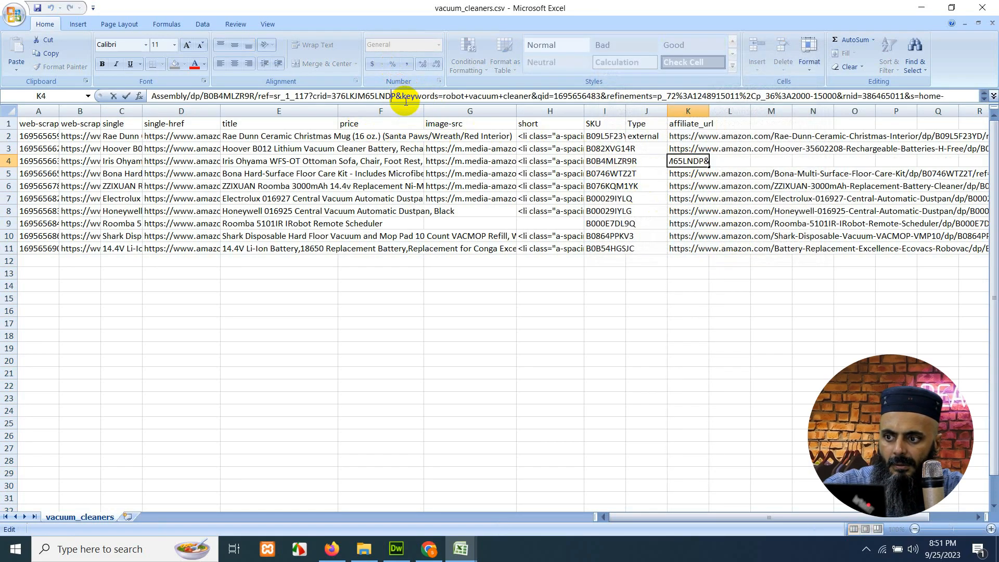
{"action": "left_click_drag", "start_coordinate": [394, 97], "coordinate": [489, 99]}
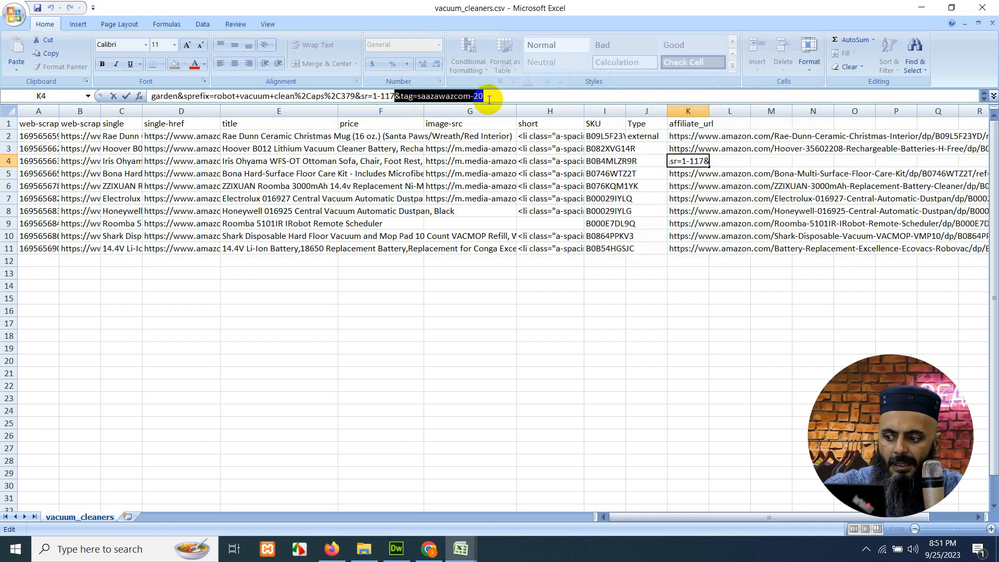
{"action": "key", "text": "Escape"}
{"action": "left_click", "coordinate": [679, 211]}
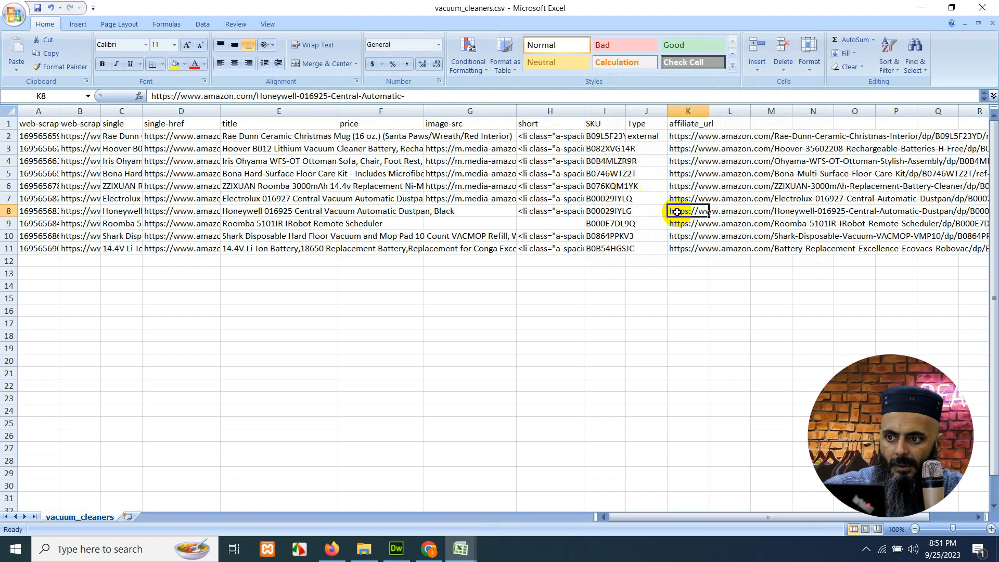
{"action": "left_click", "coordinate": [458, 97]}
{"action": "key", "text": "Down"}
{"action": "key", "text": "Down"}
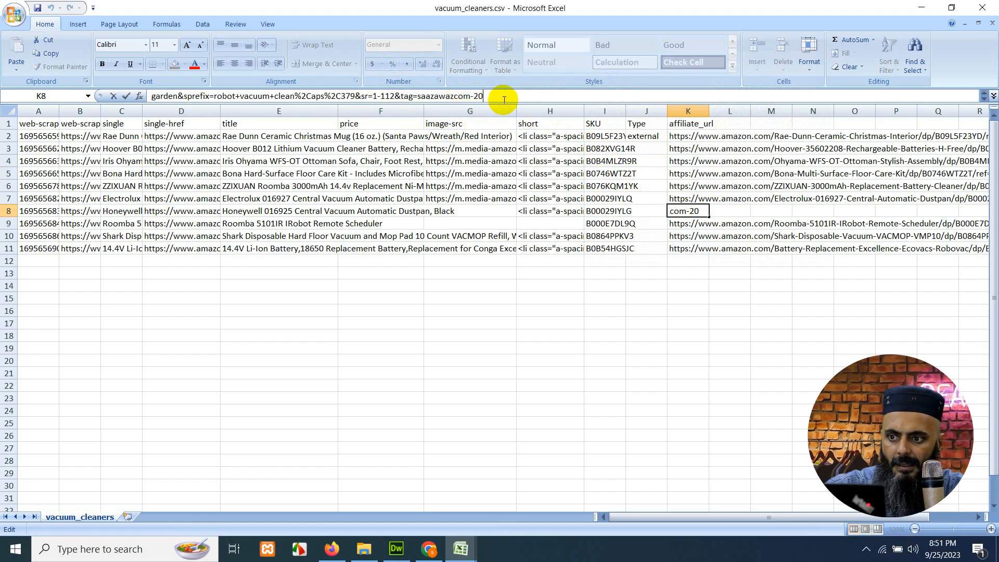
{"action": "key", "text": "Escape"}
- Copy the Type value external from J2 and paste it into J3:J11 for the remaining products
{"action": "left_click", "coordinate": [647, 138]}
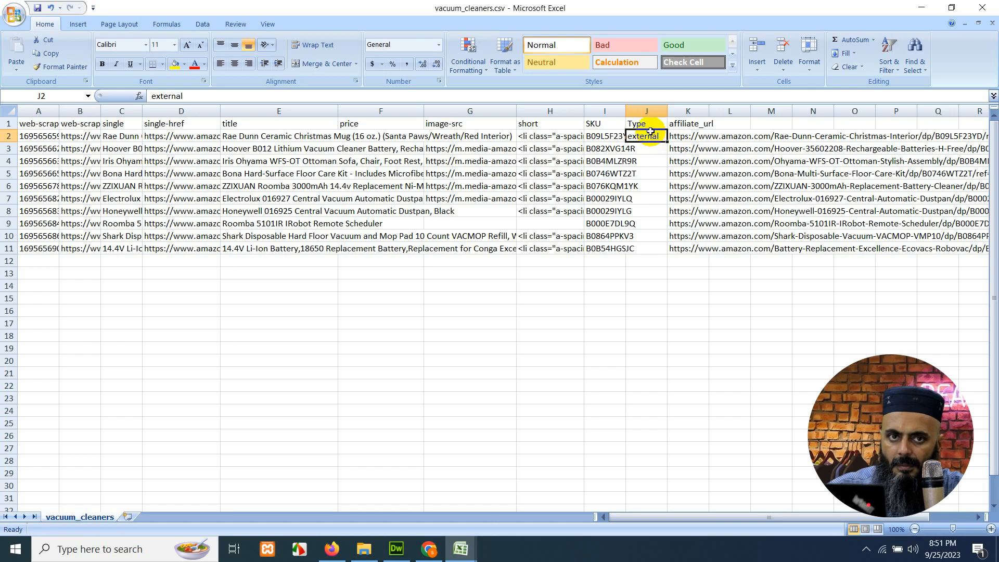
{"action": "right_click", "coordinate": [654, 137]}
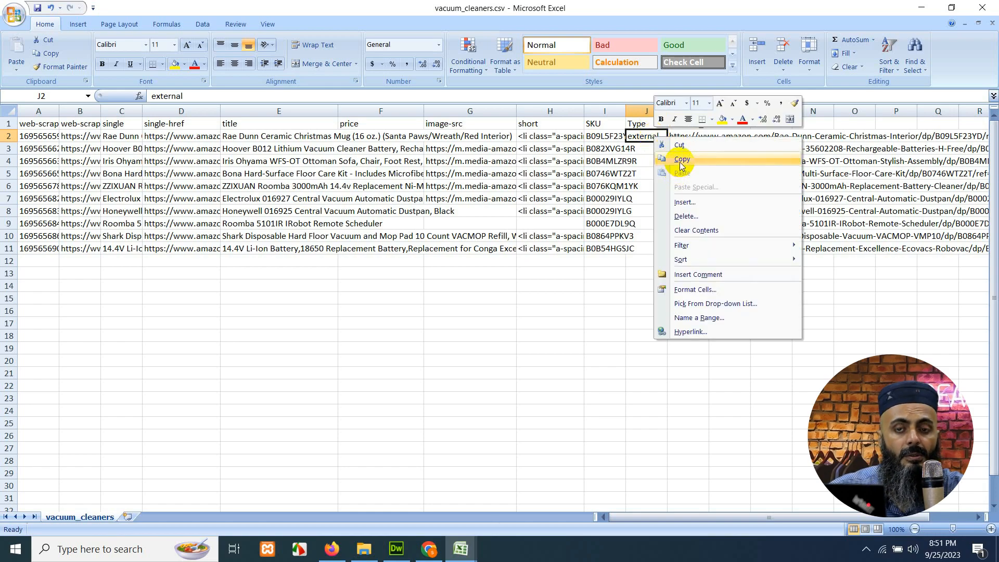
{"action": "left_click", "coordinate": [681, 160]}
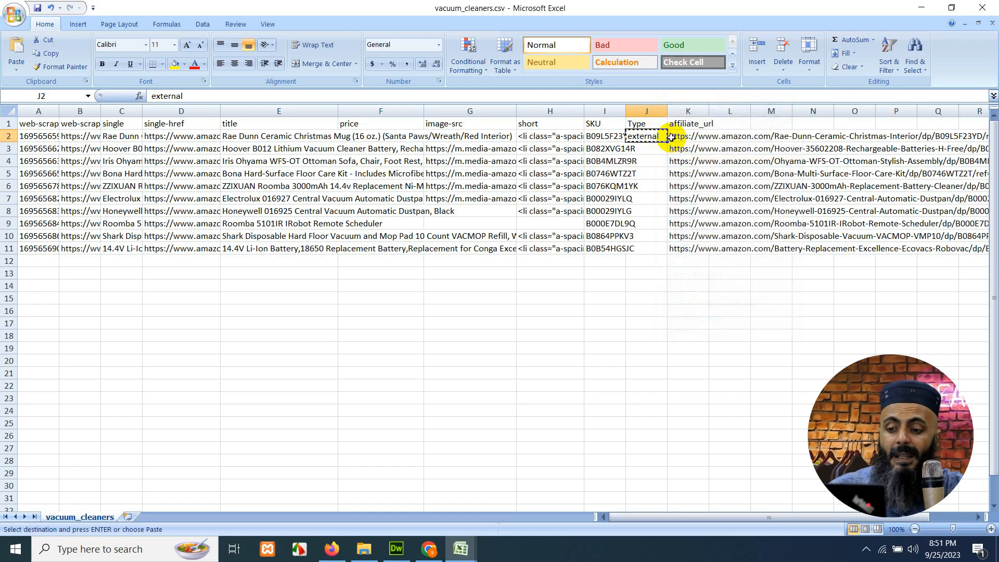
{"action": "left_click_drag", "start_coordinate": [646, 150], "coordinate": [654, 251]}
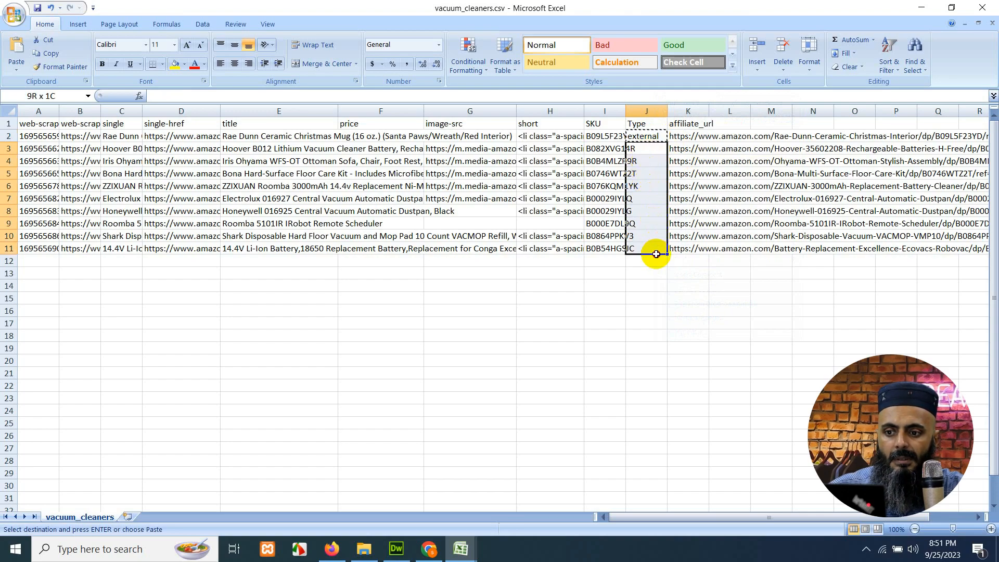
{"action": "right_click", "coordinate": [646, 176]}
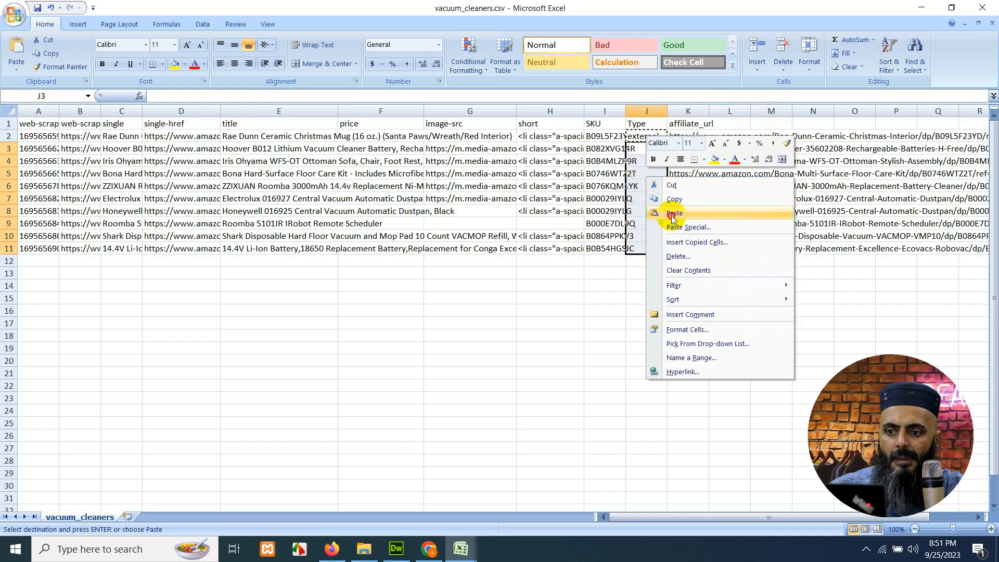
{"action": "left_click", "coordinate": [651, 208]}
{"action": "left_click", "coordinate": [654, 261]}
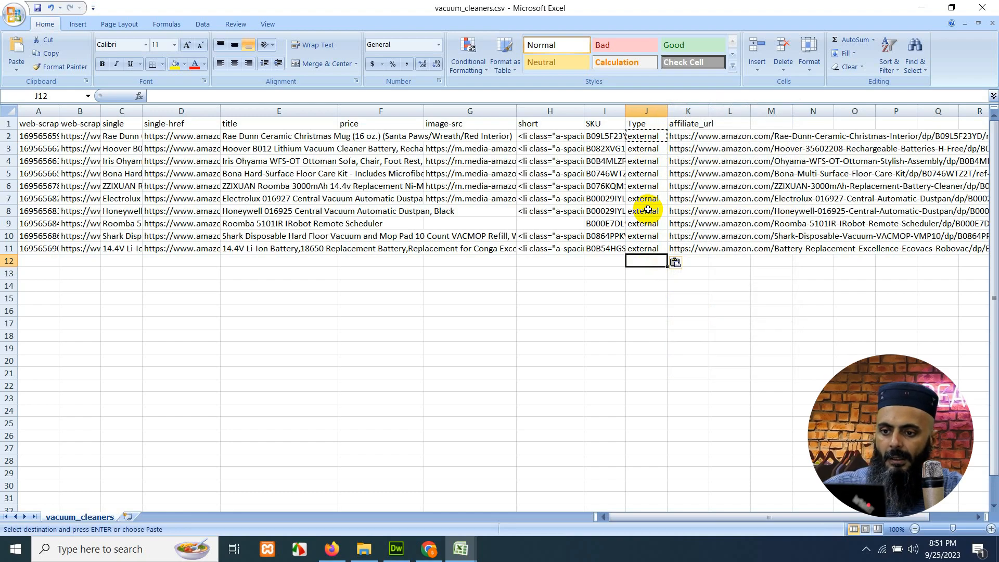
- Save the sheet to the Desktop as CSV (Comma delimited) over vacuum_cleaners.csv, keeping that format, and close the workbook
{"action": "left_click", "coordinate": [14, 14]}
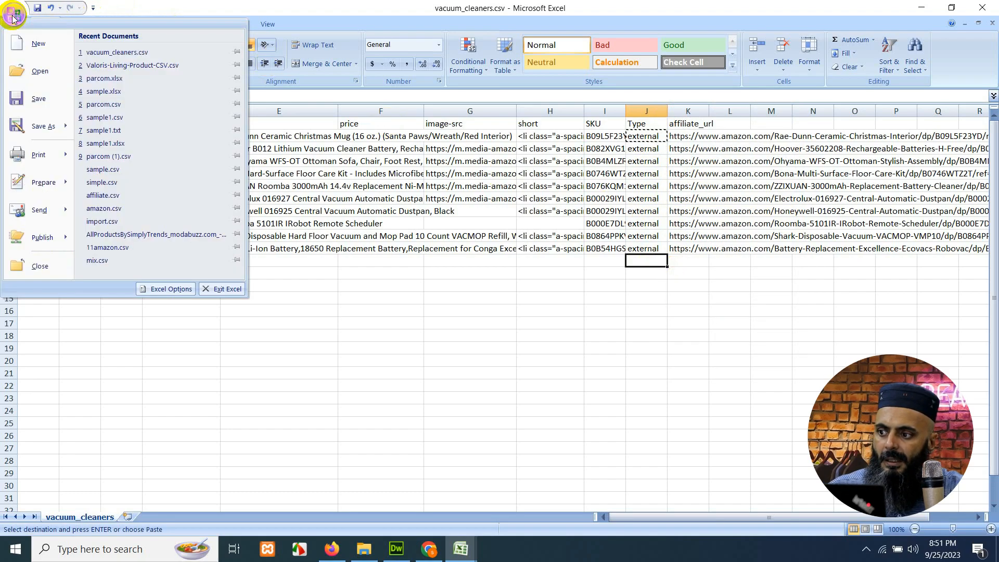
{"action": "left_click", "coordinate": [37, 127]}
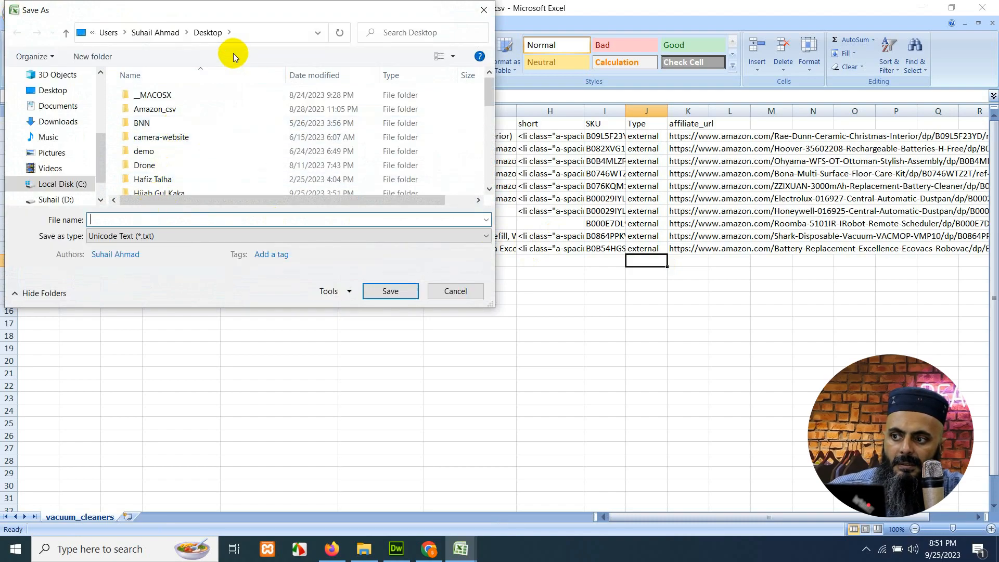
{"action": "left_click", "coordinate": [158, 237]}
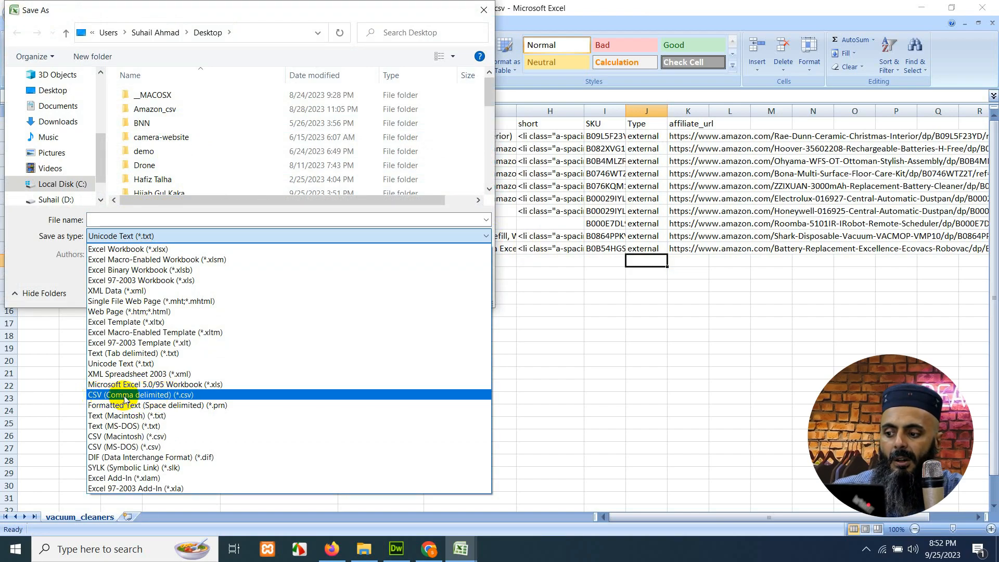
{"action": "left_click", "coordinate": [164, 397]}
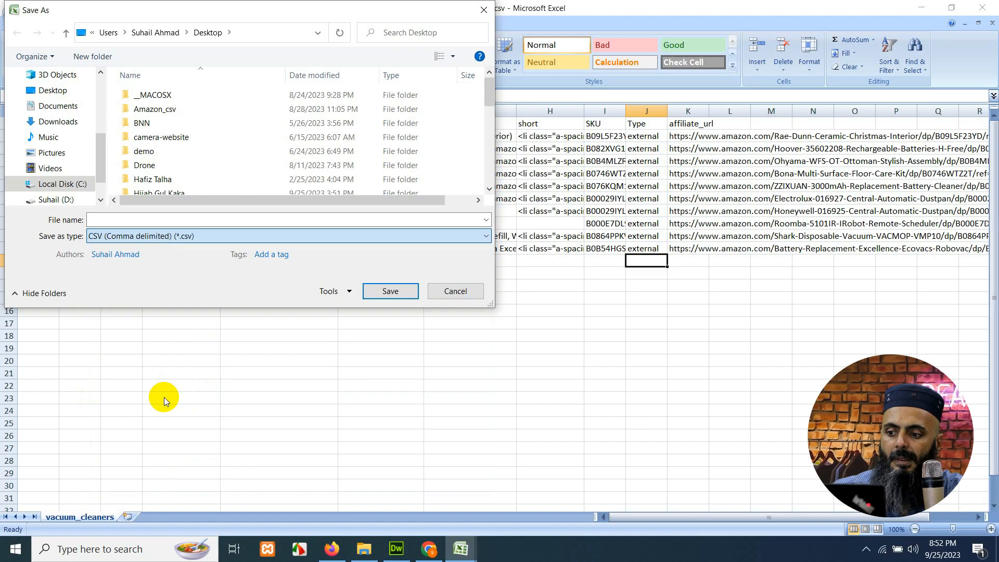
{"action": "left_click", "coordinate": [201, 221]}
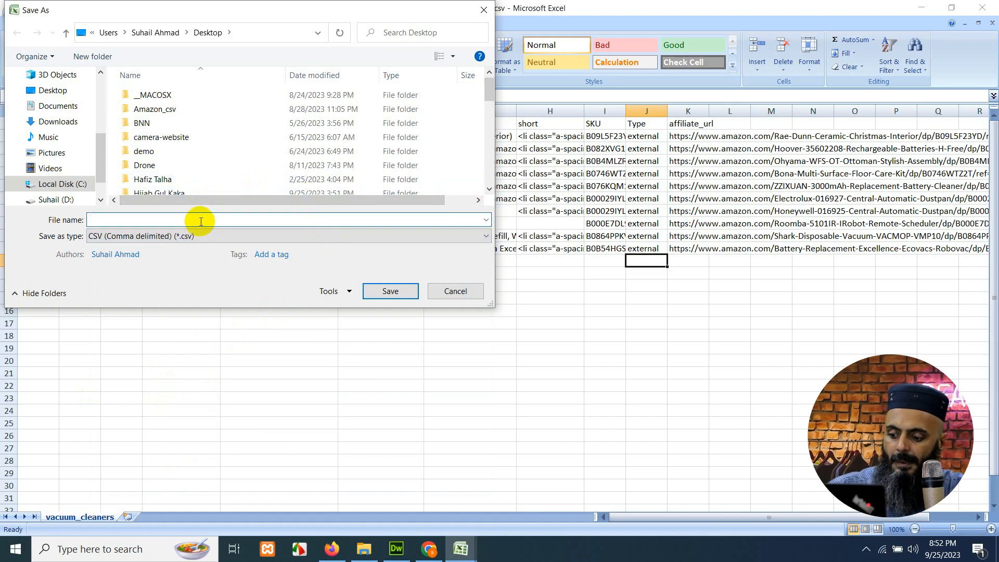
{"action": "type", "text": "va"}
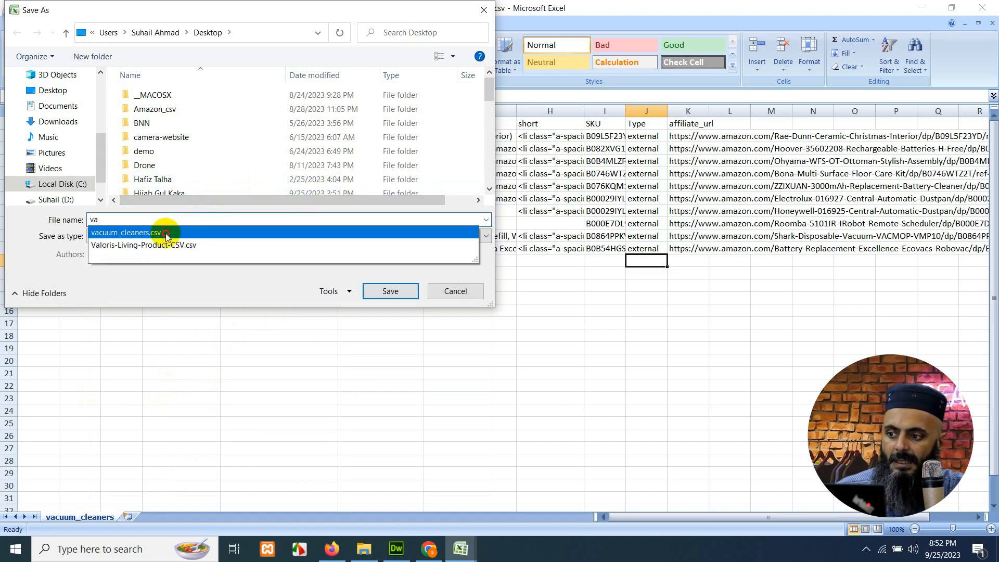
{"action": "left_click", "coordinate": [166, 237]}
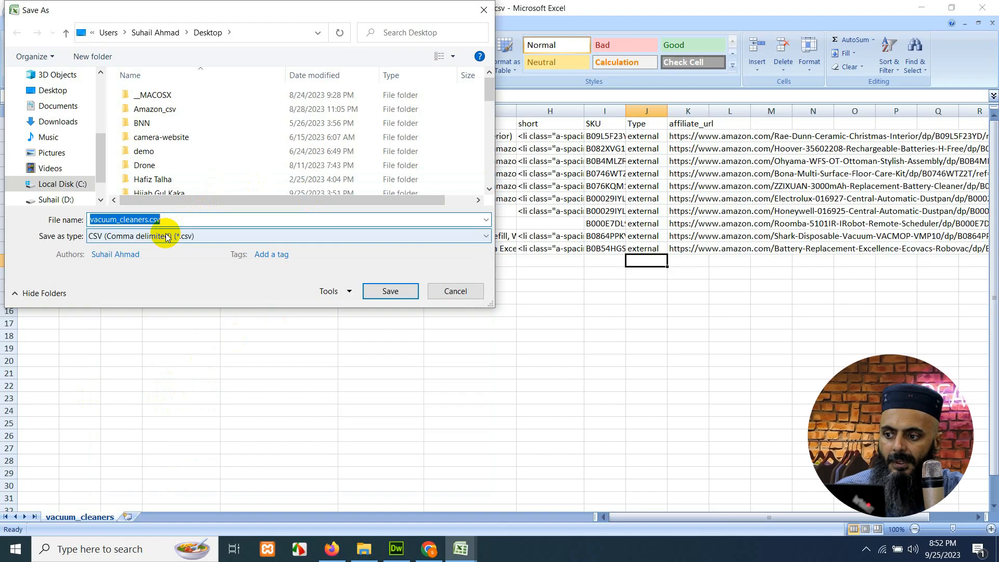
{"action": "left_click", "coordinate": [404, 291]}
{"action": "left_click", "coordinate": [527, 281]}
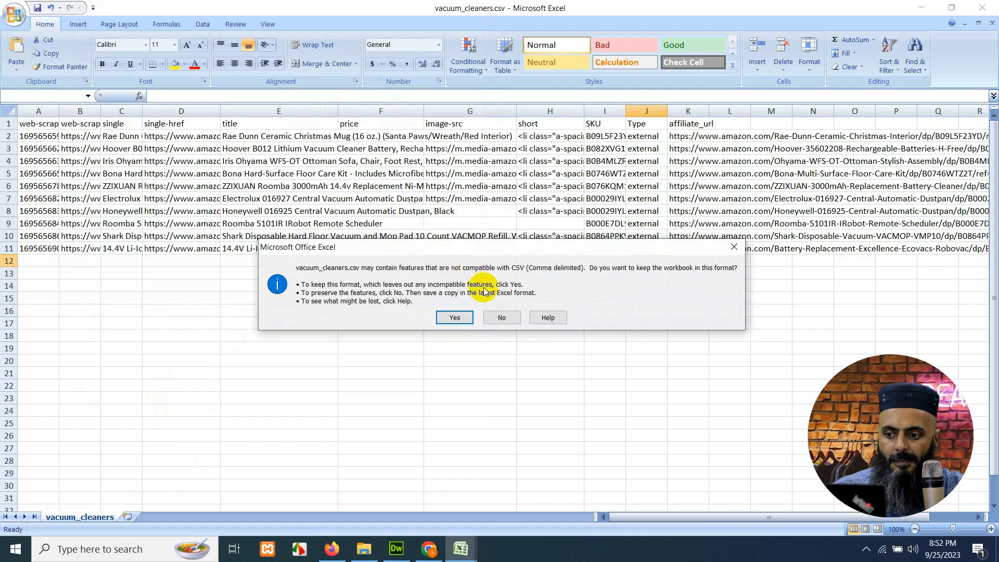
{"action": "left_click", "coordinate": [456, 321]}
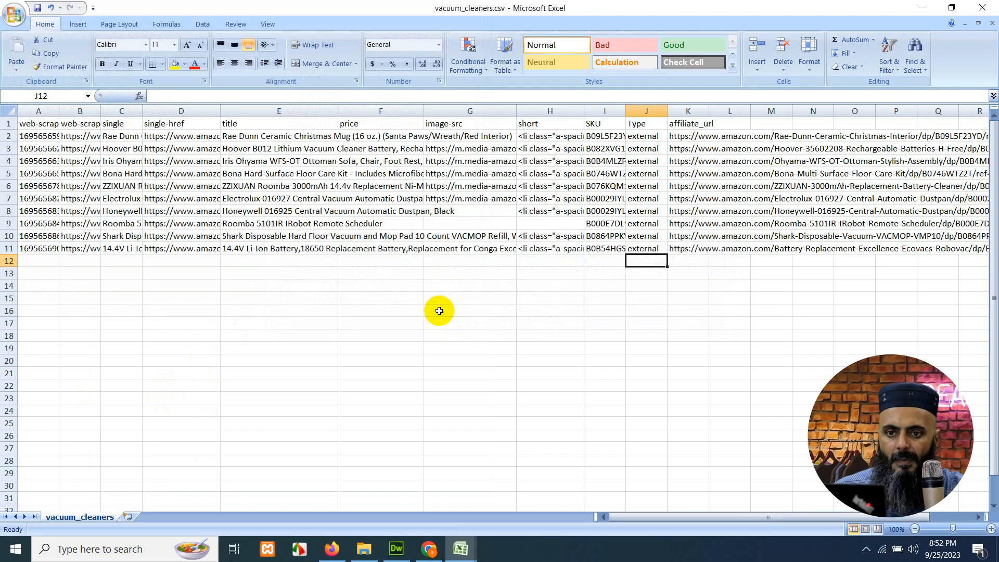
{"action": "left_click", "coordinate": [985, 5]}
{"action": "left_click", "coordinate": [510, 306]}
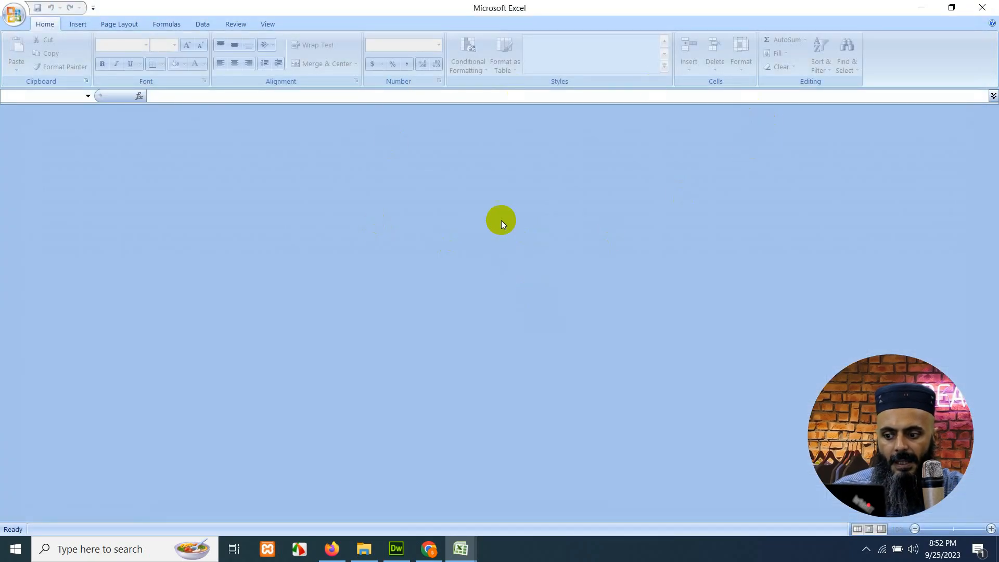
- Switch to Chrome and reload the WordPress admin dashboard at demo1.selfstudyhelp.com/wp-admin/ to reach the Products entry
{"action": "left_click", "coordinate": [430, 552]}
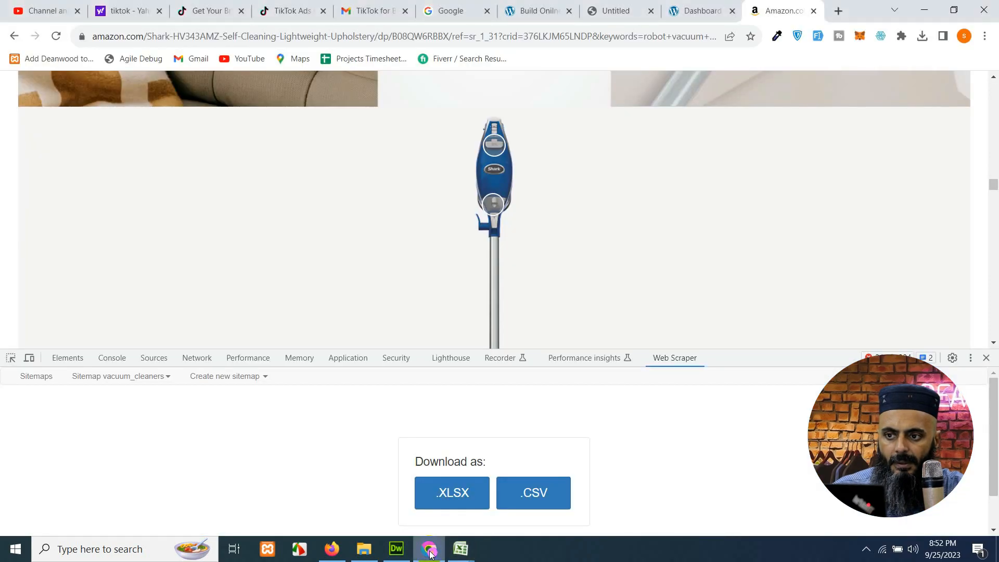
{"action": "left_click", "coordinate": [671, 10]}
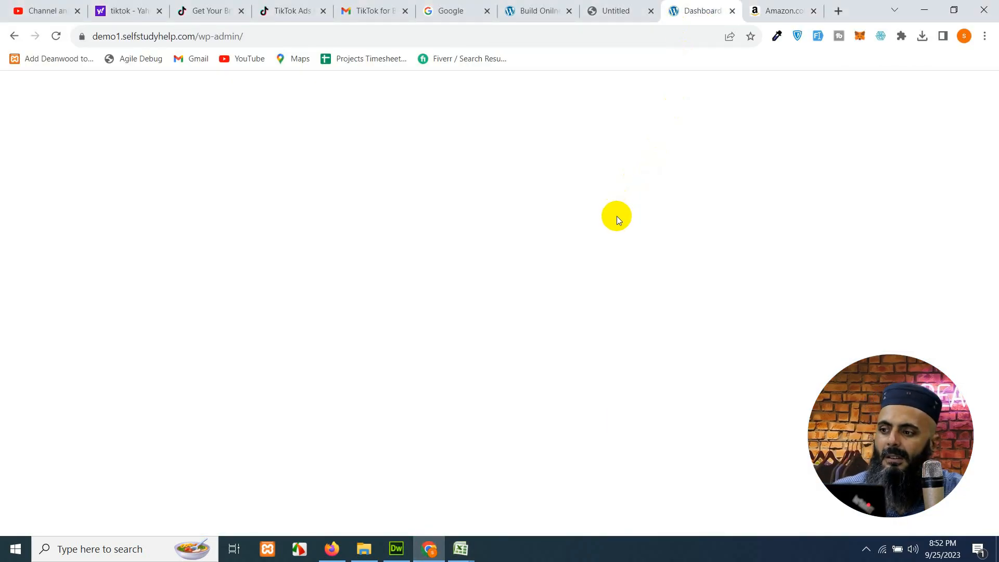
{"action": "left_click", "coordinate": [275, 30]}
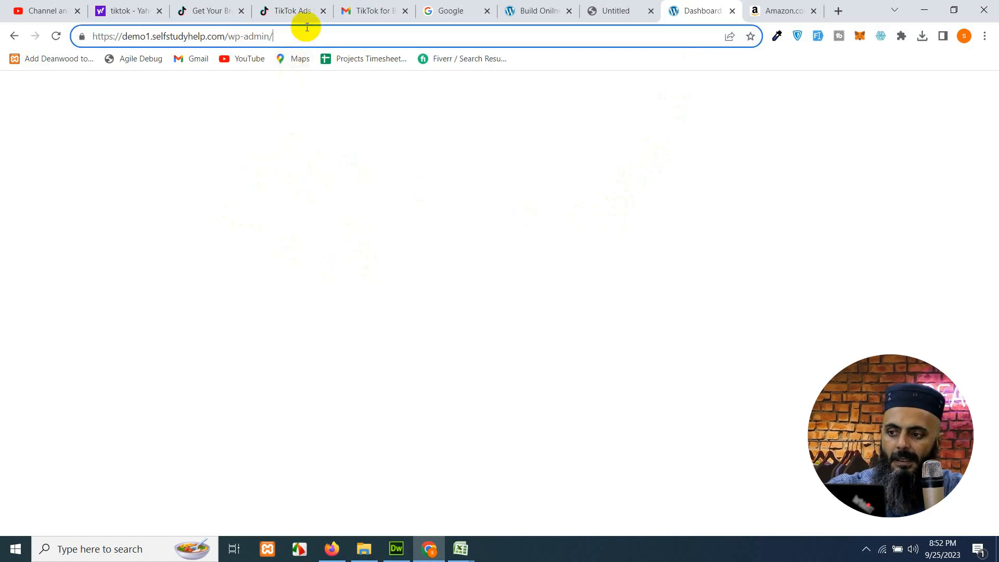
{"action": "key", "text": "Return"}
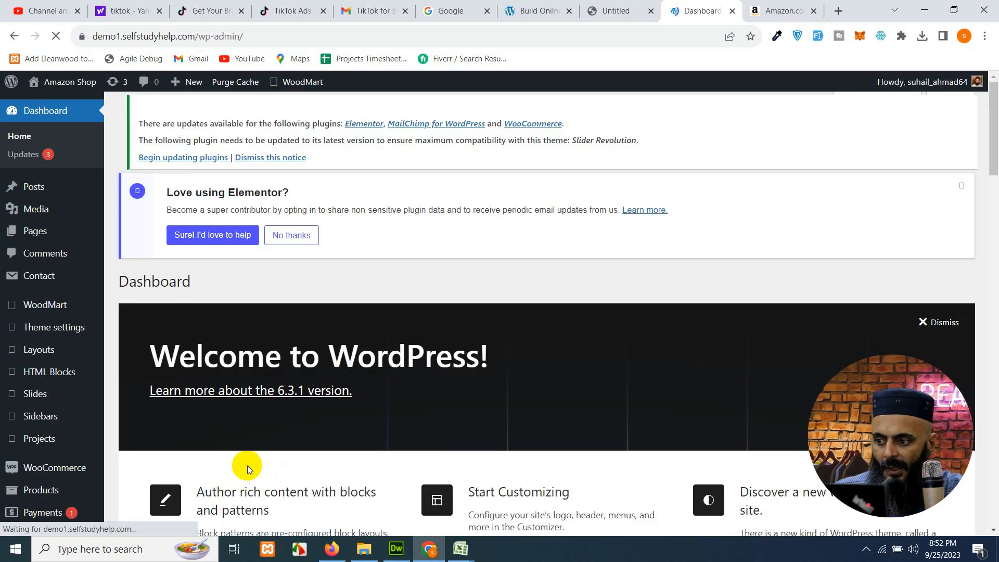
{"action": "scroll", "coordinate": [79, 328], "scroll_direction": "down", "scroll_amount": 3}
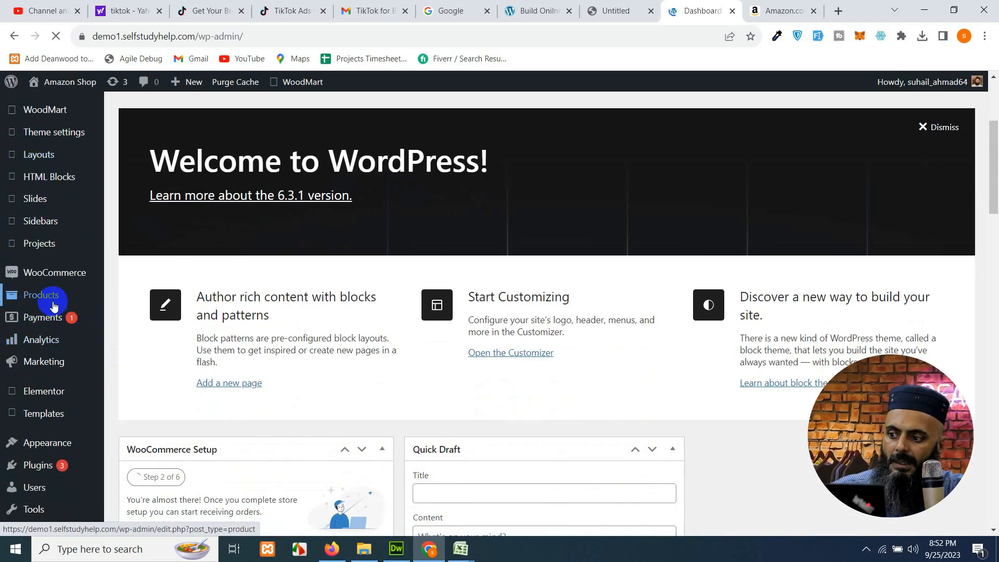
- Open the WooCommerce Products list and start the CSV product import
{"action": "mouse_move", "coordinate": [40, 299]}
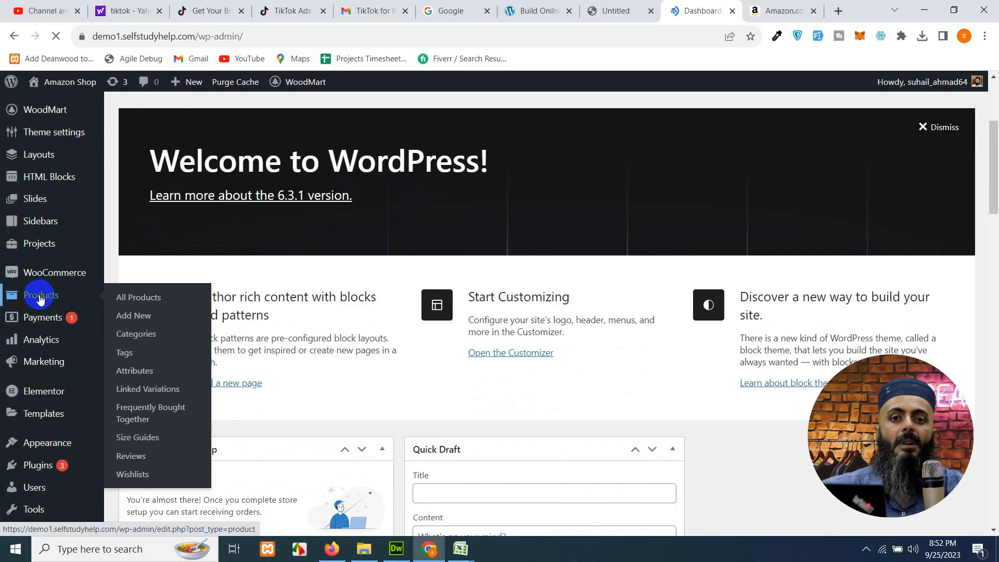
{"action": "left_click", "coordinate": [41, 299]}
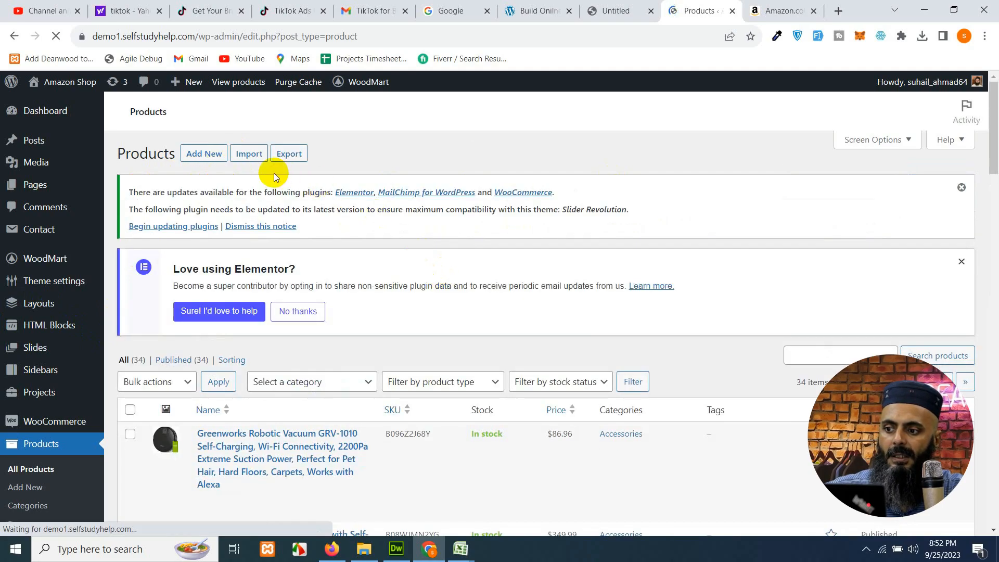
{"action": "left_click", "coordinate": [247, 155]}
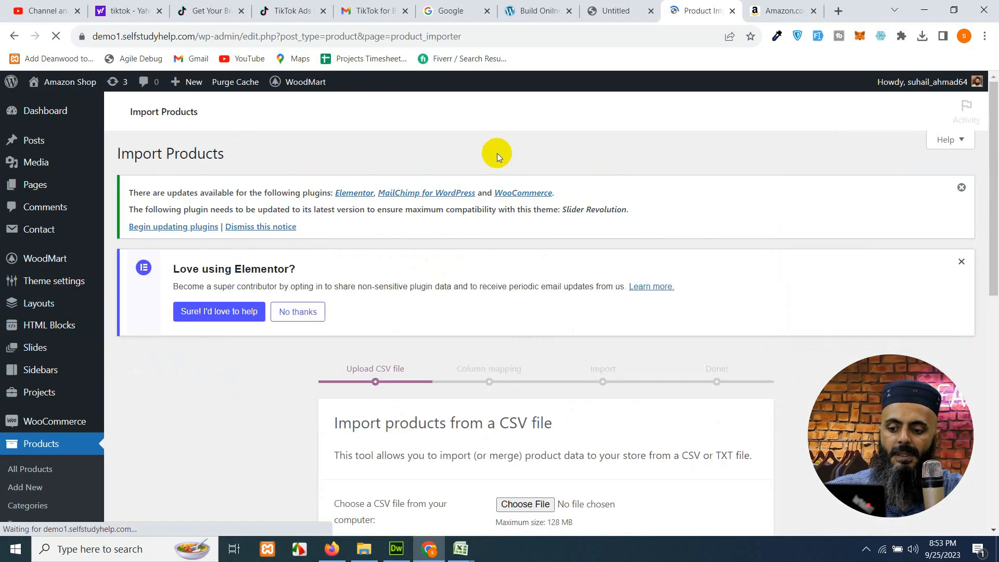
- Choose vacuum_cleaners.csv from the Desktop as the import file and continue to column mapping without updating existing products
{"action": "scroll", "coordinate": [578, 261], "scroll_direction": "down", "scroll_amount": 3}
{"action": "scroll", "coordinate": [593, 293], "scroll_direction": "down", "scroll_amount": 3}
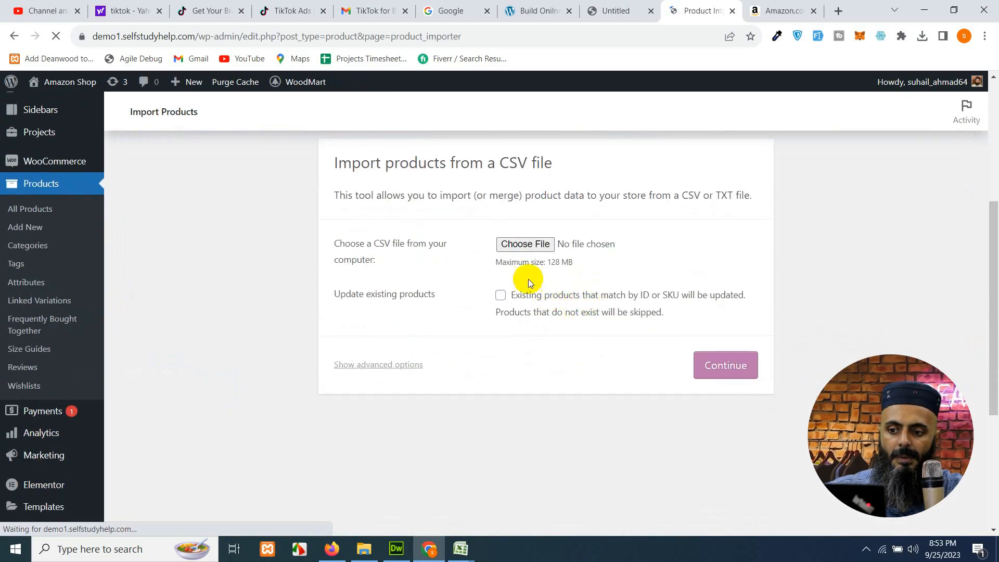
{"action": "left_click", "coordinate": [526, 245]}
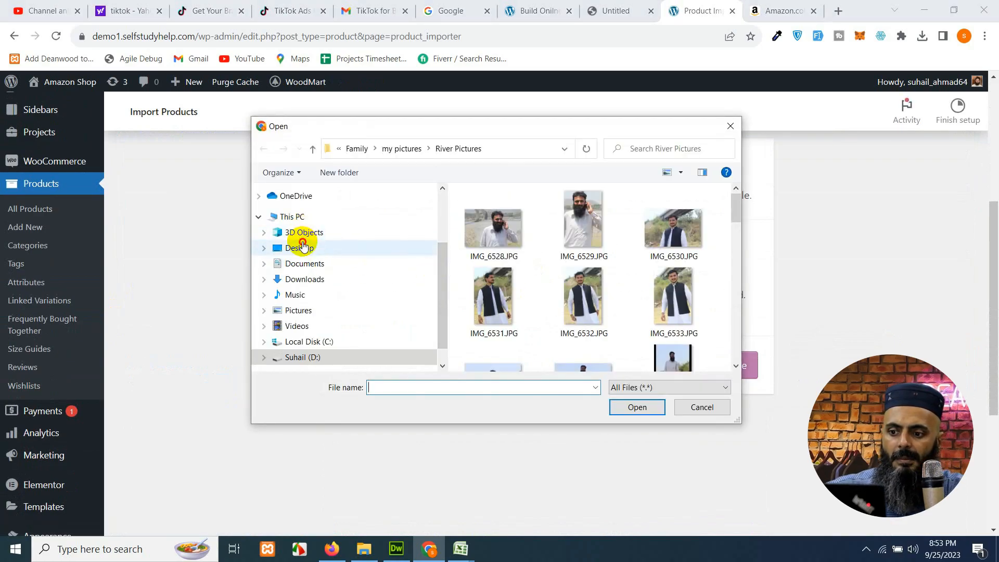
{"action": "left_click", "coordinate": [302, 248]}
{"action": "left_click", "coordinate": [591, 311]}
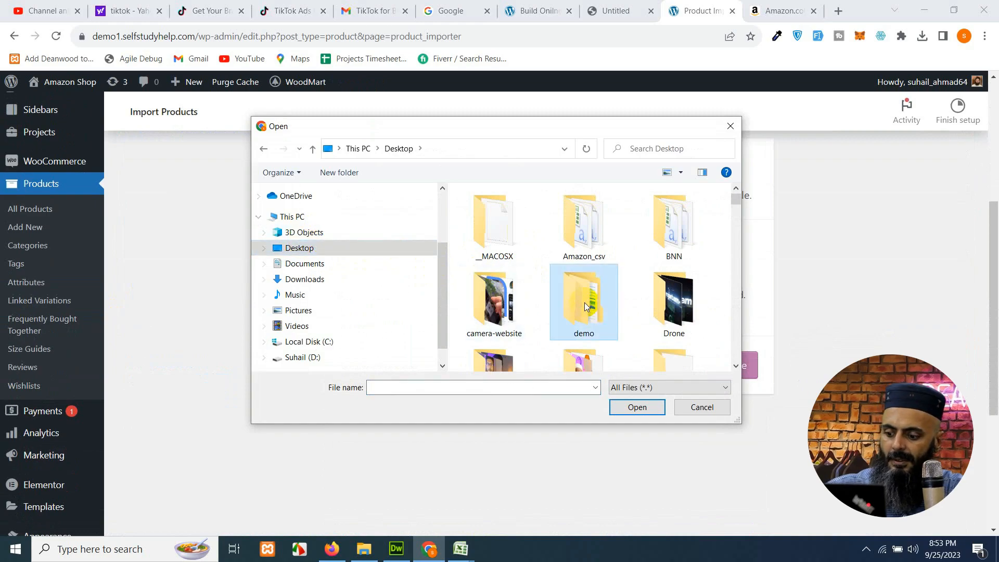
{"action": "key", "text": "v"}
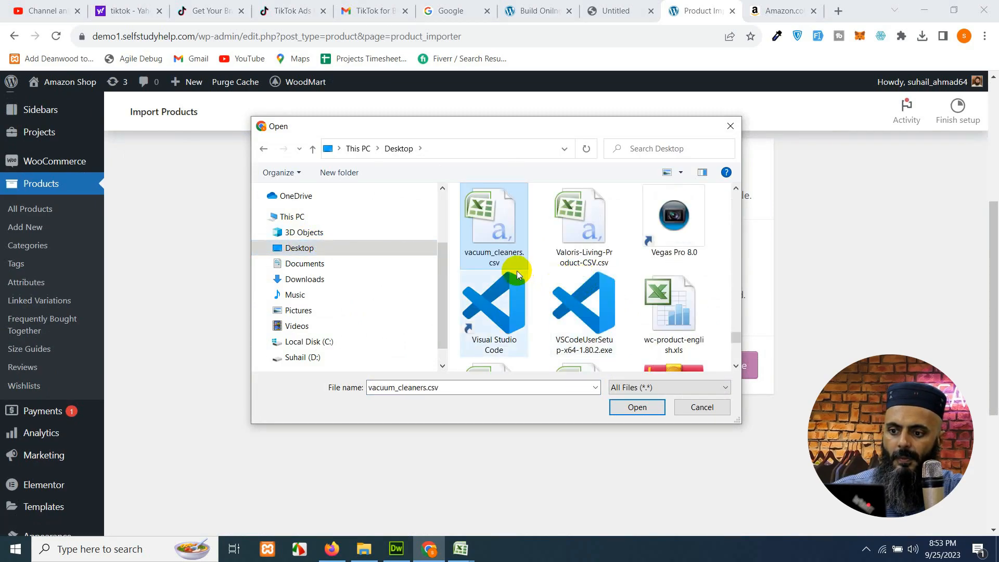
{"action": "double_click", "coordinate": [480, 224]}
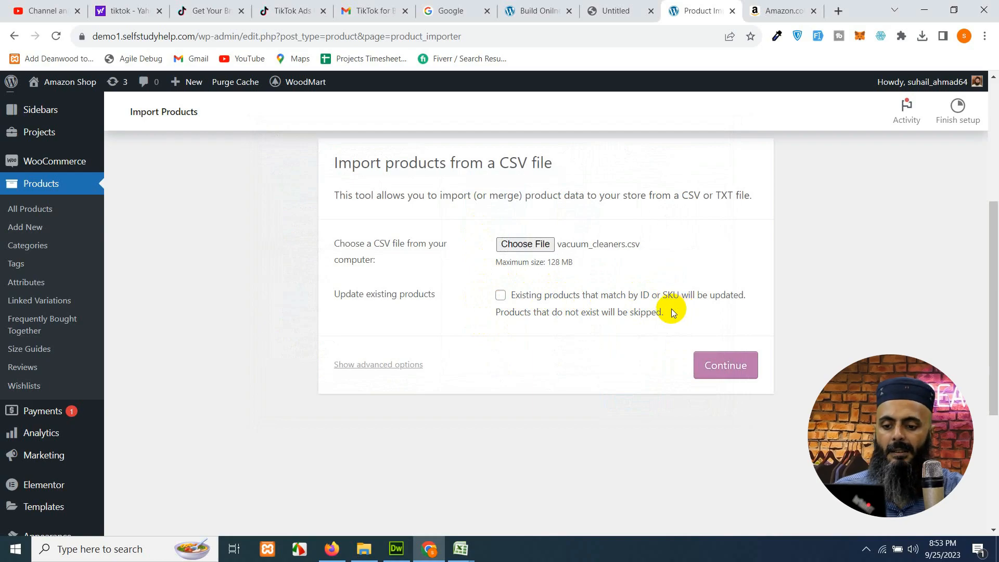
{"action": "left_click", "coordinate": [728, 360]}
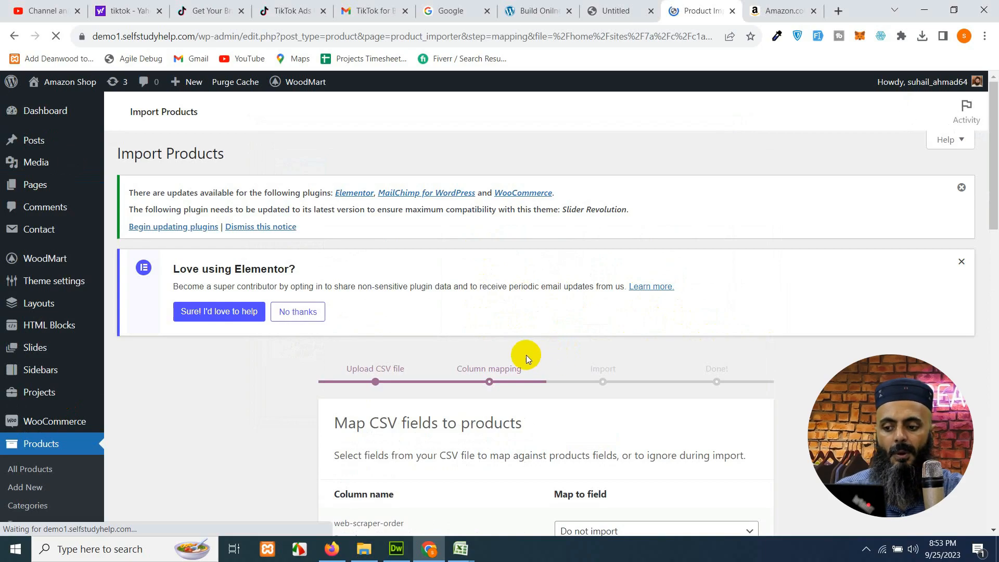
- Review the mappings of the first CSV columns and map the image-src column to Images
{"action": "scroll", "coordinate": [526, 354], "scroll_direction": "down", "scroll_amount": 5}
{"action": "scroll", "coordinate": [386, 282], "scroll_direction": "down", "scroll_amount": 2}
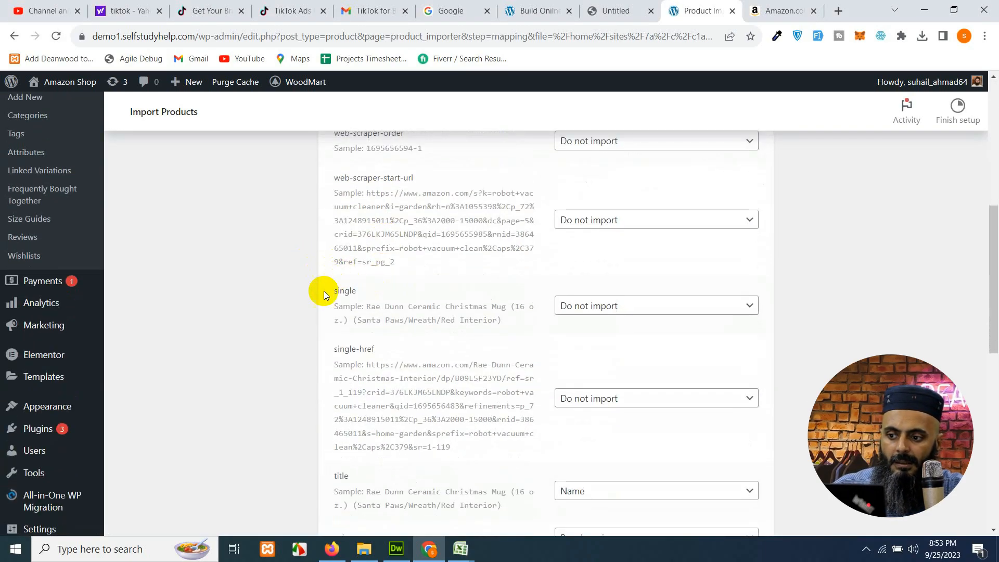
{"action": "scroll", "coordinate": [346, 346], "scroll_direction": "down", "scroll_amount": 4}
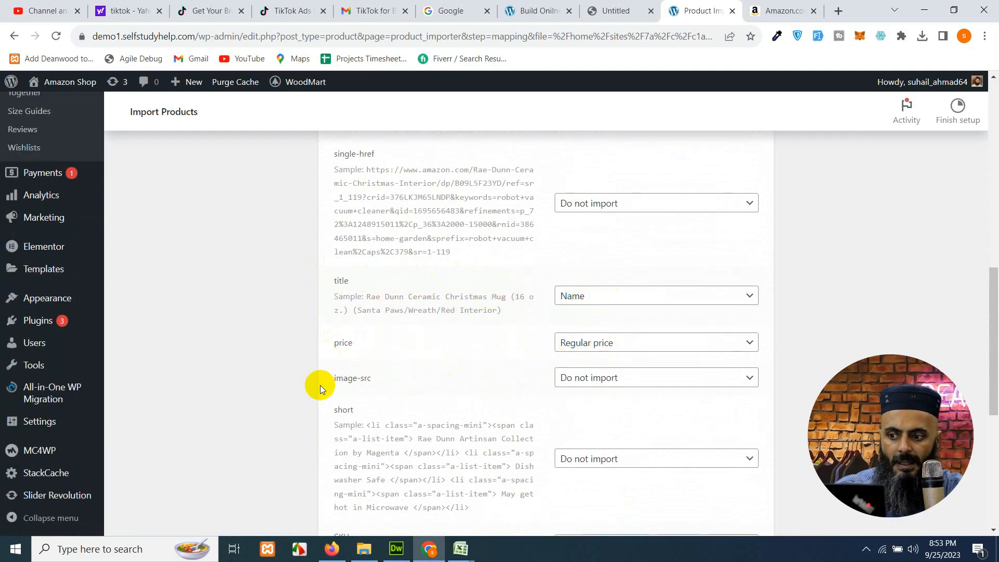
{"action": "scroll", "coordinate": [320, 385], "scroll_direction": "down", "scroll_amount": 1}
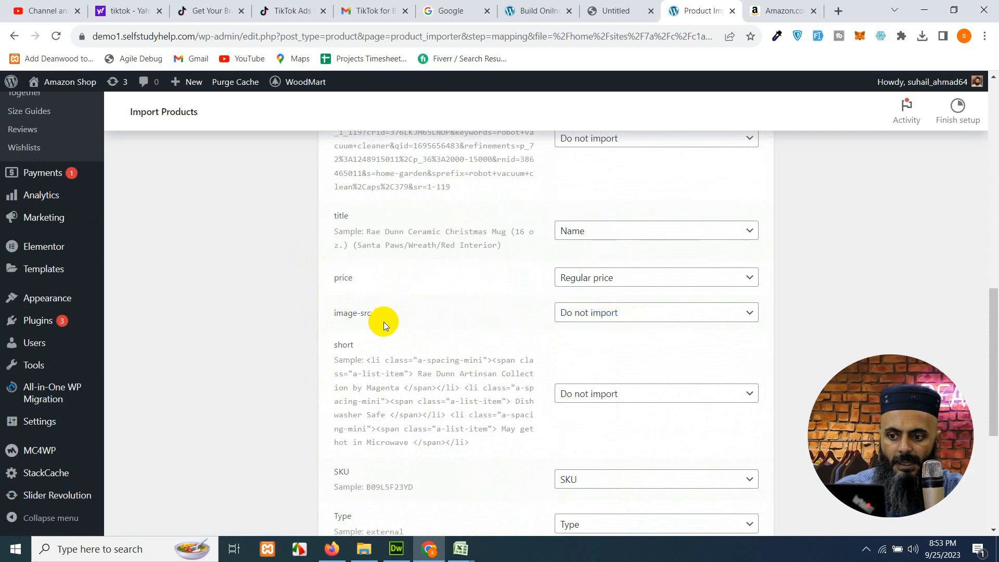
{"action": "left_click", "coordinate": [602, 312]}
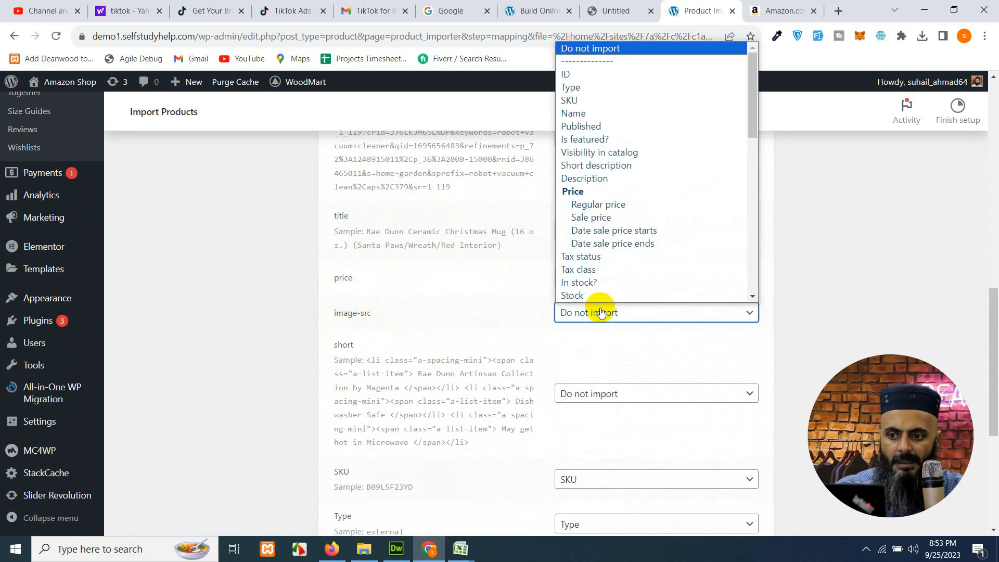
{"action": "scroll", "coordinate": [602, 244], "scroll_direction": "down", "scroll_amount": 7}
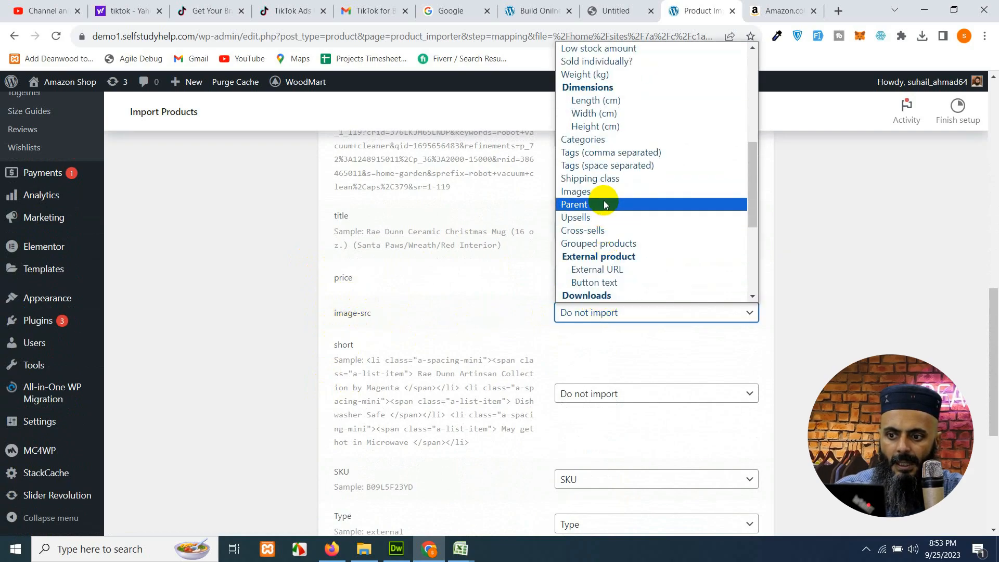
{"action": "left_click", "coordinate": [598, 192]}
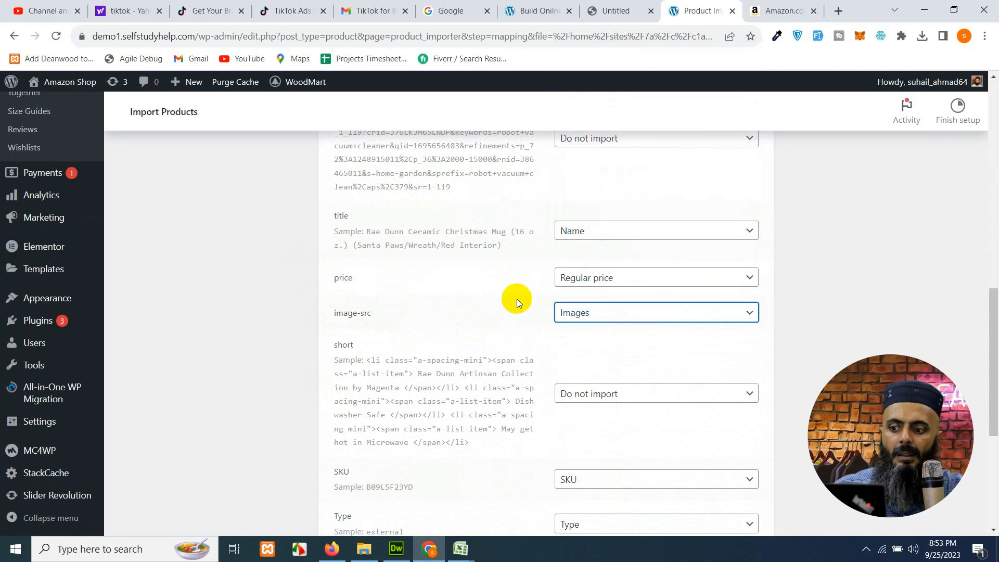
- Map the short column to Short description
{"action": "scroll", "coordinate": [554, 414], "scroll_direction": "down", "scroll_amount": 1}
{"action": "left_click", "coordinate": [583, 330]}
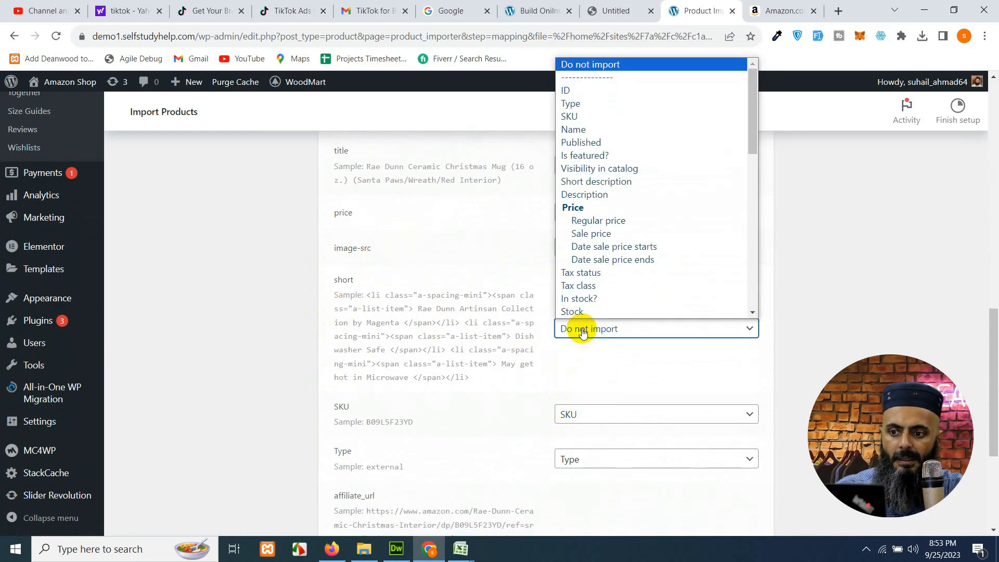
{"action": "left_click", "coordinate": [600, 167]}
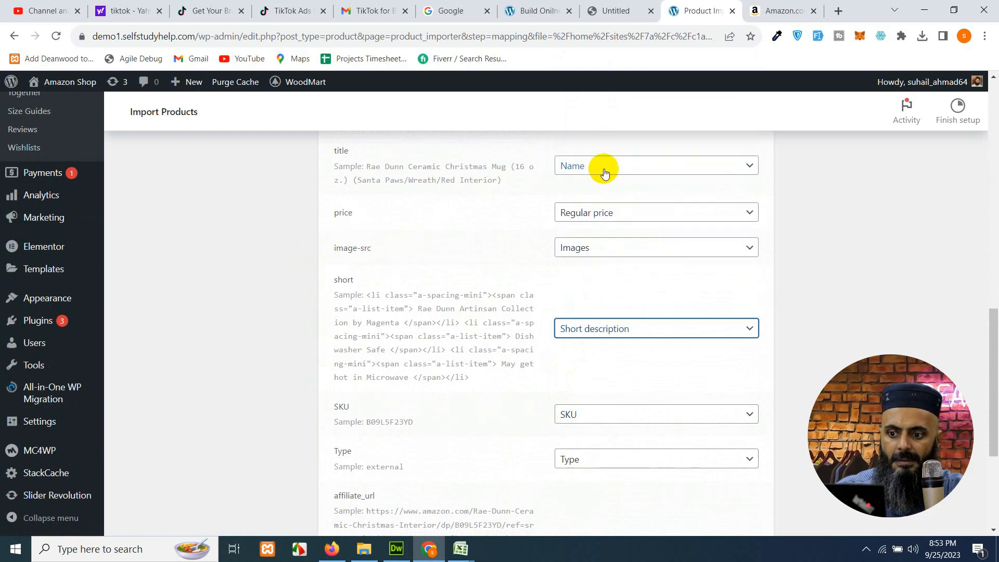
- Map the affiliate_url column to External URL under External product and run the importer
{"action": "scroll", "coordinate": [386, 338], "scroll_direction": "down", "scroll_amount": 2}
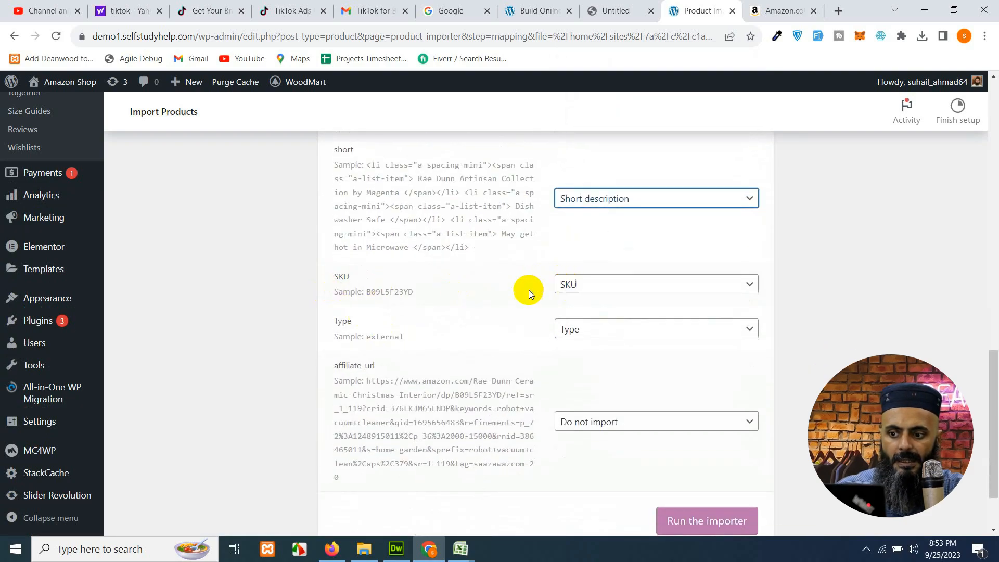
{"action": "scroll", "coordinate": [529, 289], "scroll_direction": "down", "scroll_amount": 1}
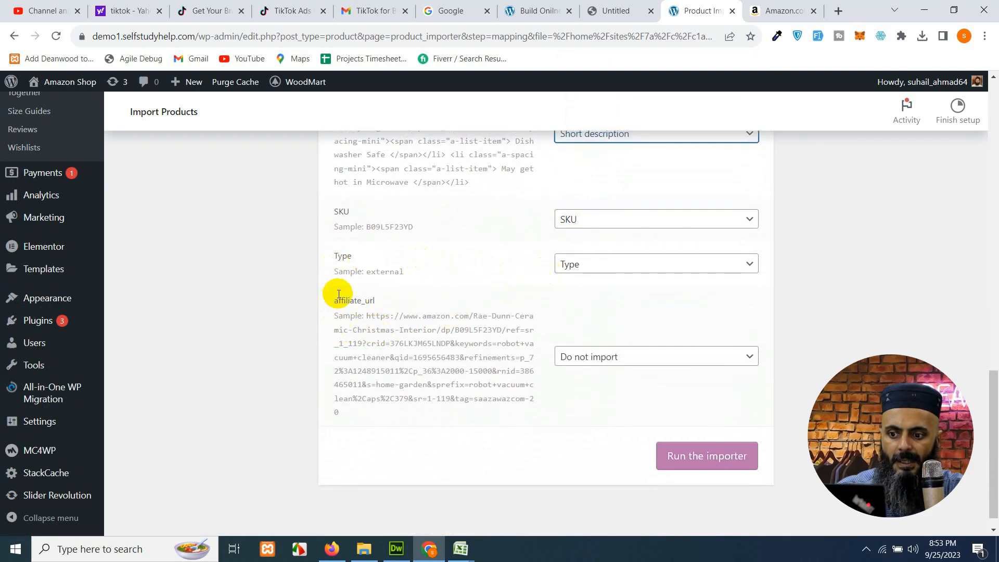
{"action": "left_click", "coordinate": [593, 356]}
{"action": "scroll", "coordinate": [621, 305], "scroll_direction": "down", "scroll_amount": 2}
{"action": "scroll", "coordinate": [623, 288], "scroll_direction": "down", "scroll_amount": 4}
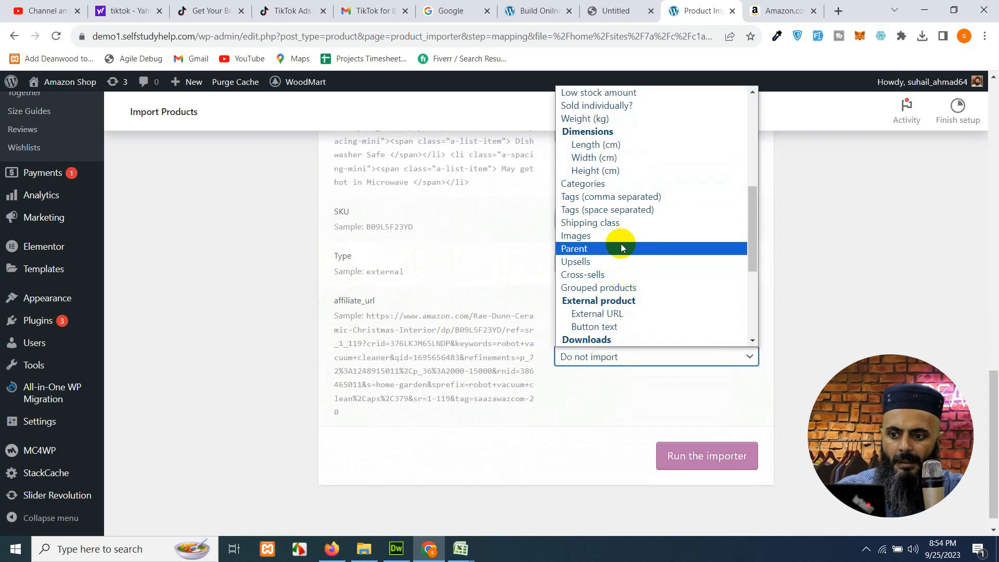
{"action": "scroll", "coordinate": [623, 249], "scroll_direction": "down", "scroll_amount": 3}
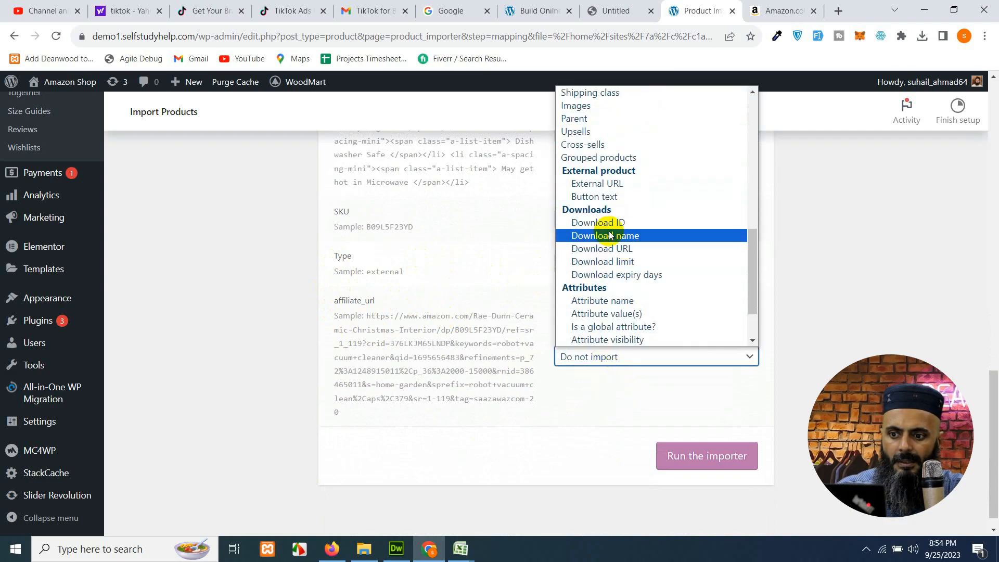
{"action": "left_click", "coordinate": [585, 184]}
{"action": "left_click", "coordinate": [709, 454]}
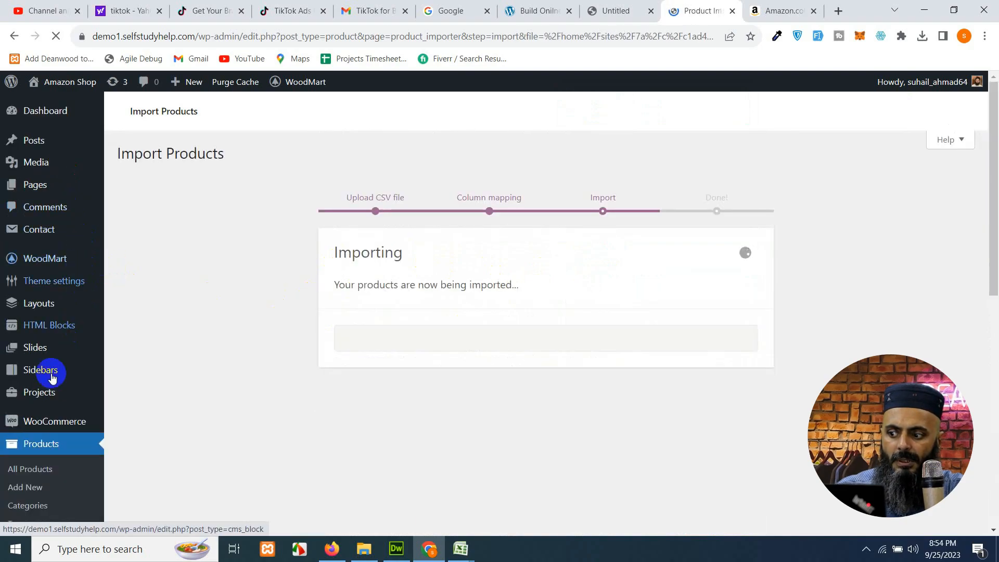
- Open All Products in a separate browser tab, check the import progress in the importer tab, and return to the product list
{"action": "right_click", "coordinate": [37, 469]}
{"action": "left_click", "coordinate": [84, 346]}
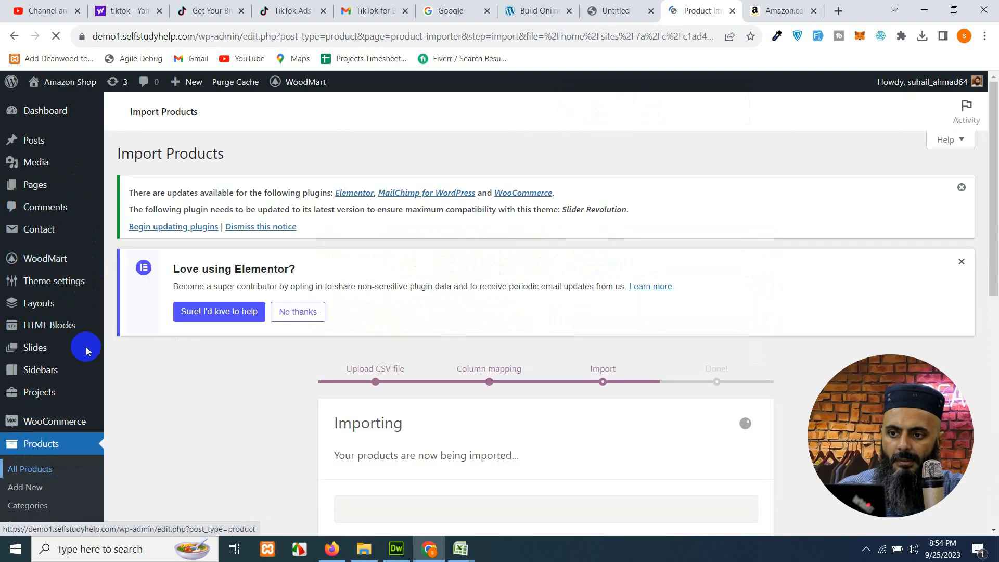
{"action": "left_click", "coordinate": [706, 11]}
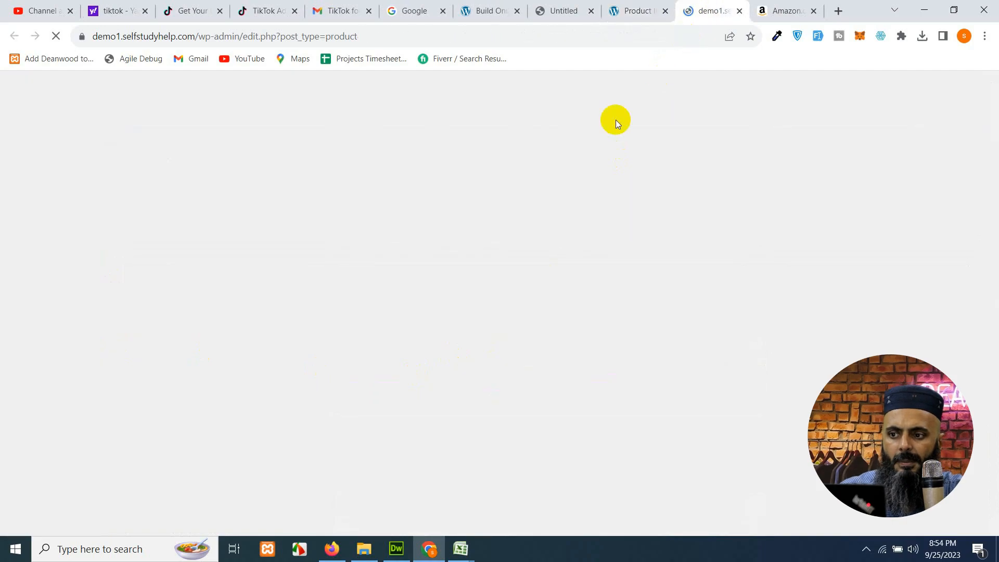
{"action": "left_click", "coordinate": [645, 11]}
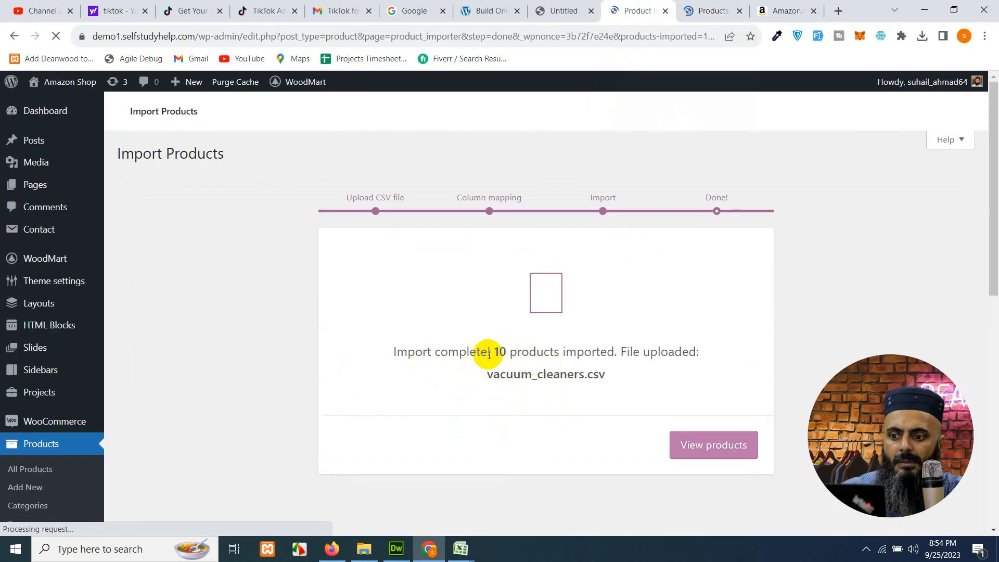
{"action": "left_click", "coordinate": [733, 11]}
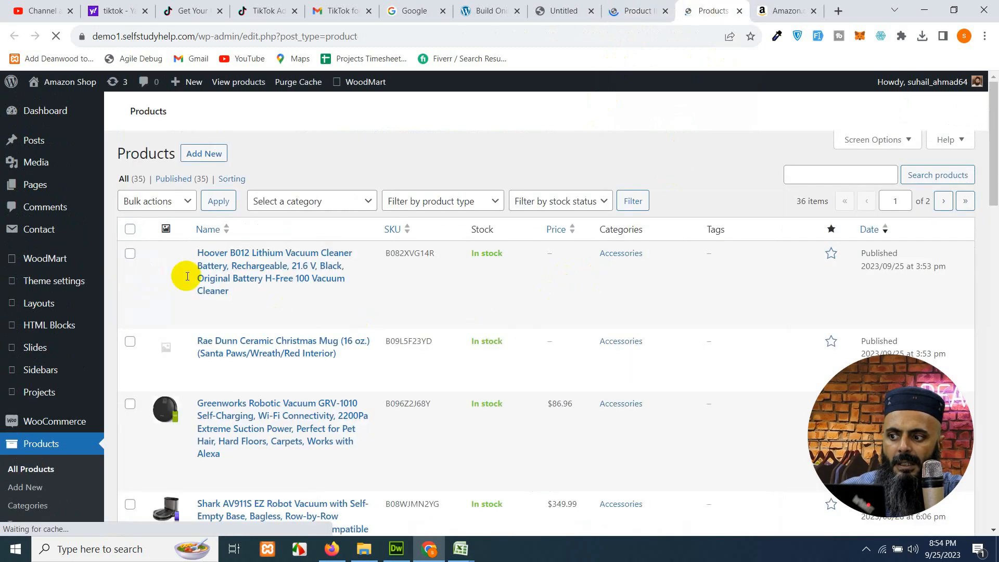
- Refresh the list with the All filter and examine the newly imported products, including their images, SKUs and prices
{"action": "scroll", "coordinate": [177, 302], "scroll_direction": "down", "scroll_amount": 3}
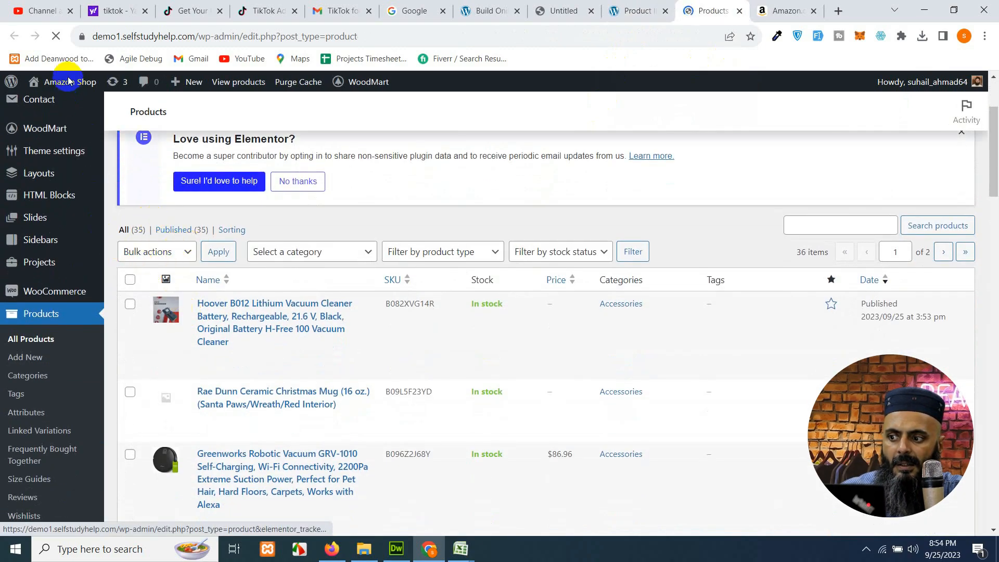
{"action": "left_click", "coordinate": [139, 232]}
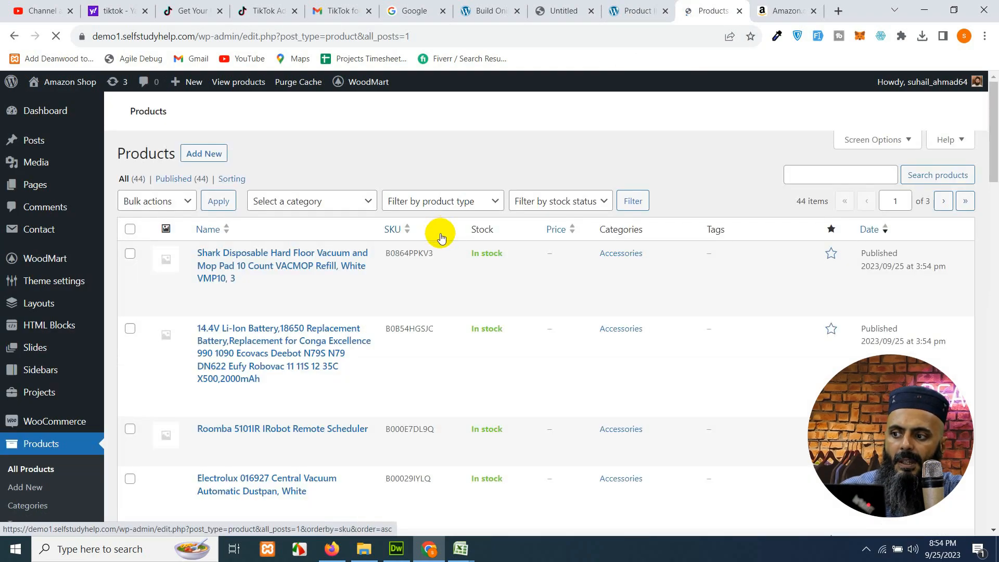
{"action": "scroll", "coordinate": [258, 207], "scroll_direction": "down", "scroll_amount": 1}
{"action": "scroll", "coordinate": [250, 312], "scroll_direction": "down", "scroll_amount": 6}
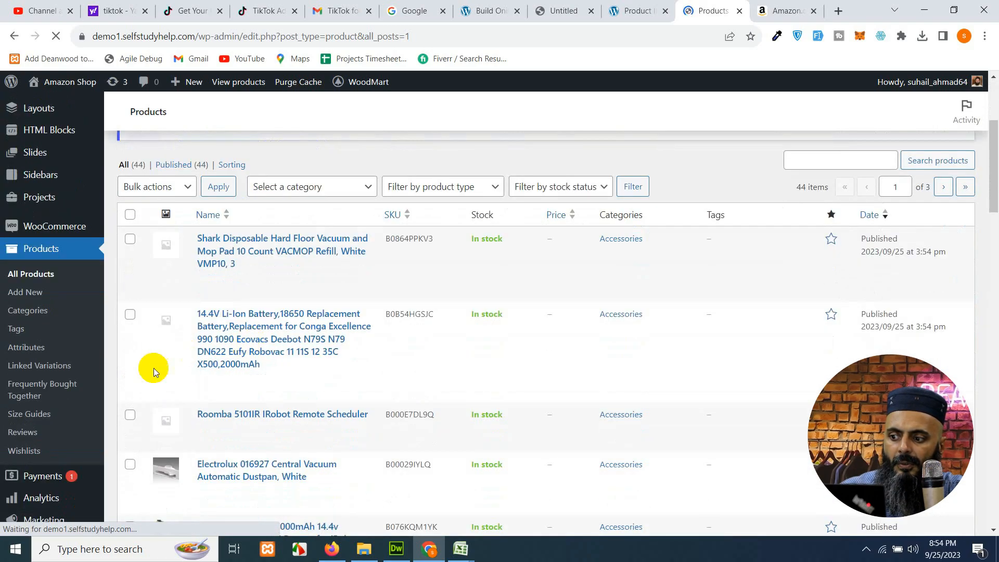
{"action": "scroll", "coordinate": [179, 340], "scroll_direction": "down", "scroll_amount": 3}
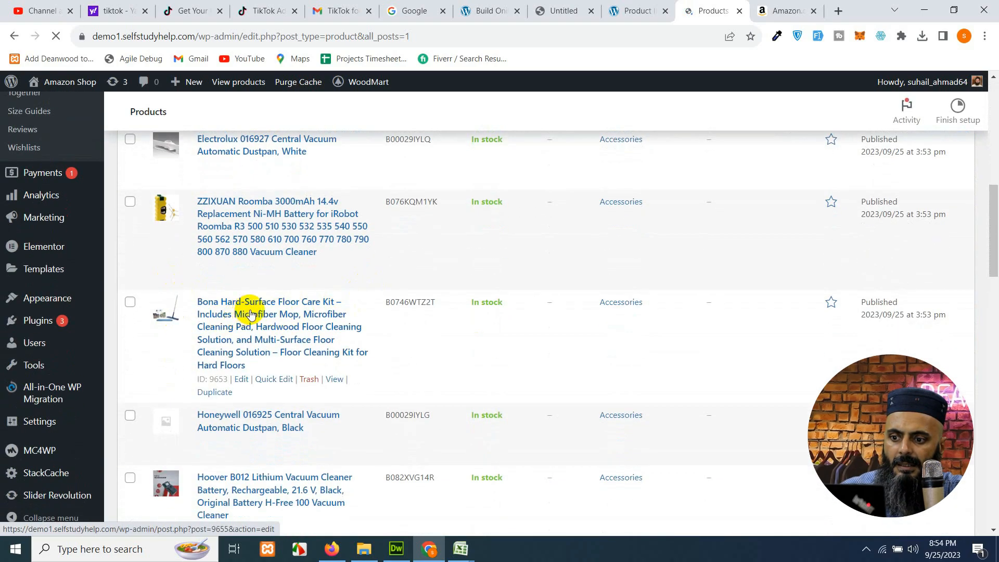
{"action": "scroll", "coordinate": [535, 332], "scroll_direction": "up", "scroll_amount": 5}
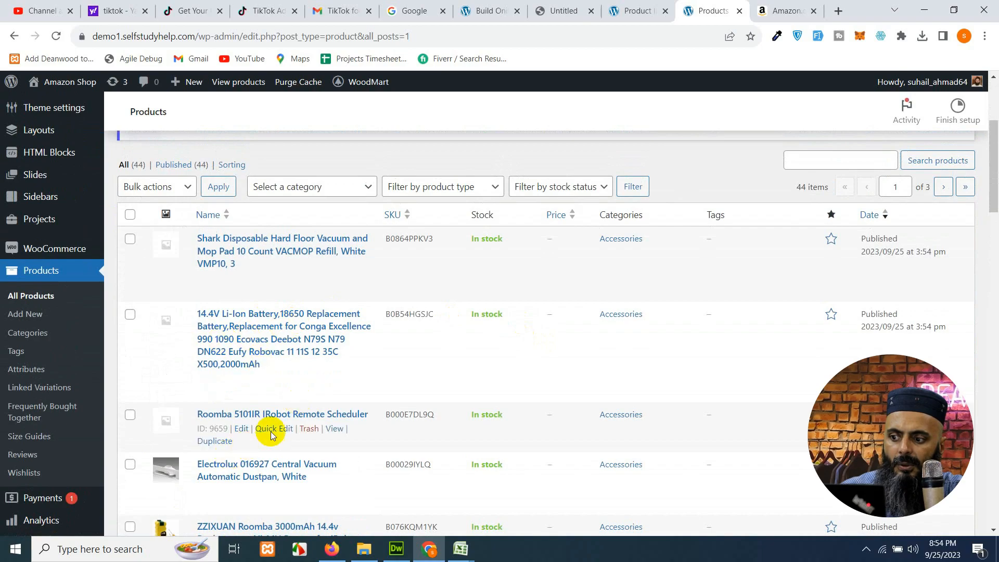
{"action": "scroll", "coordinate": [265, 395], "scroll_direction": "down", "scroll_amount": 2}
{"action": "scroll", "coordinate": [262, 352], "scroll_direction": "down", "scroll_amount": 1}
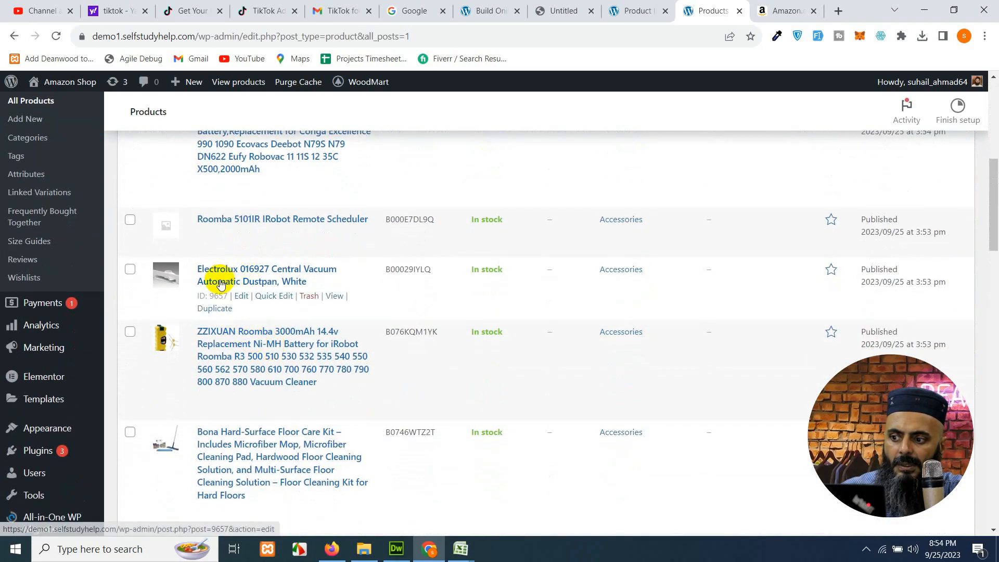
- Open the store page of the Electrolux 016927 Central Vacuum Automatic Dustpan in a new tab and switch to it
{"action": "right_click", "coordinate": [334, 296]}
{"action": "left_click", "coordinate": [354, 306]}
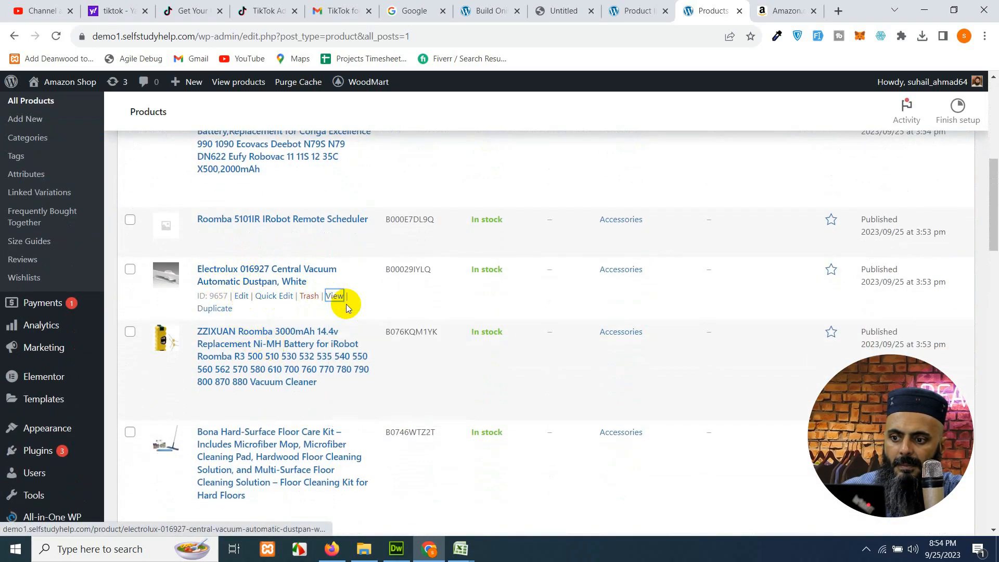
{"action": "left_click", "coordinate": [712, 2]}
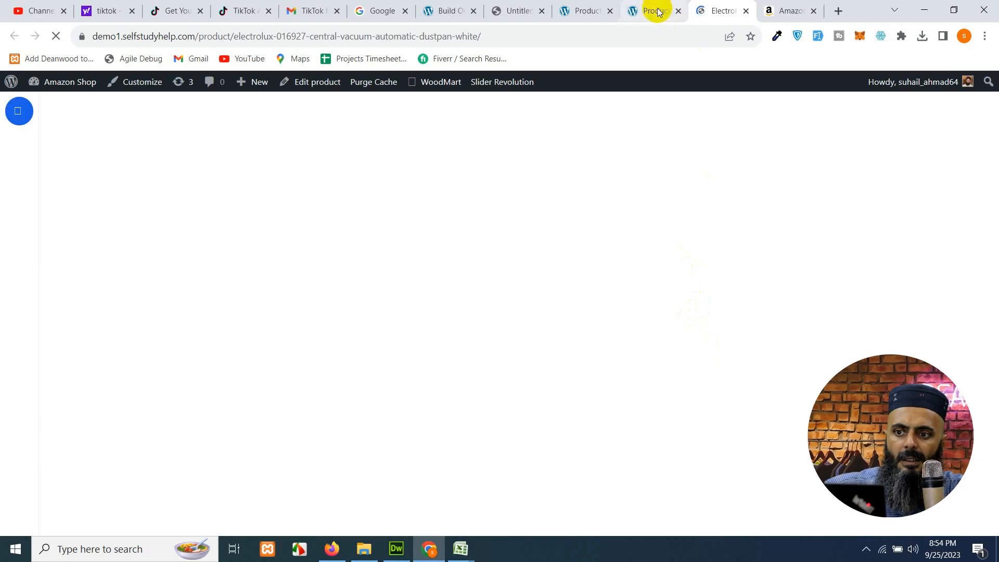
- Look through the product list and both open Excel windows for the source data, and return to the browser
{"action": "left_click", "coordinate": [653, 11]}
{"action": "scroll", "coordinate": [557, 291], "scroll_direction": "down", "scroll_amount": 2}
{"action": "scroll", "coordinate": [562, 365], "scroll_direction": "up", "scroll_amount": 3}
{"action": "left_click", "coordinate": [459, 546]}
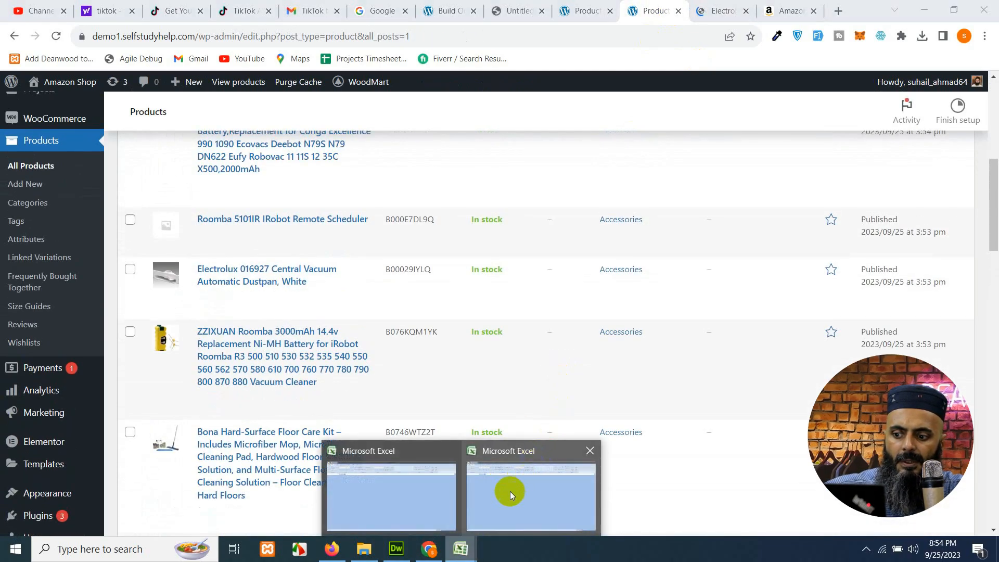
{"action": "left_click", "coordinate": [469, 488]}
{"action": "left_click", "coordinate": [457, 545]}
{"action": "left_click", "coordinate": [437, 487]}
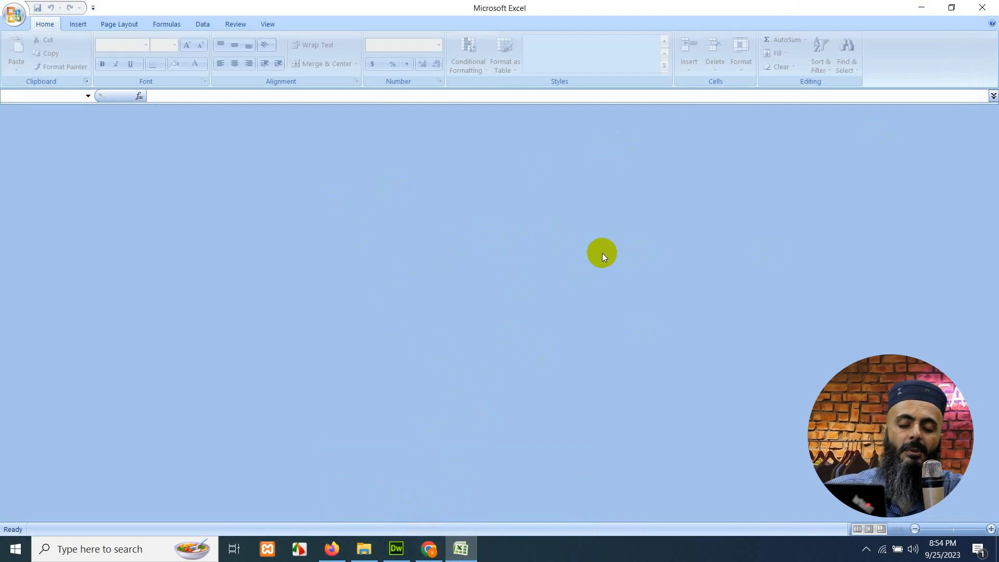
{"action": "left_click", "coordinate": [428, 549]}
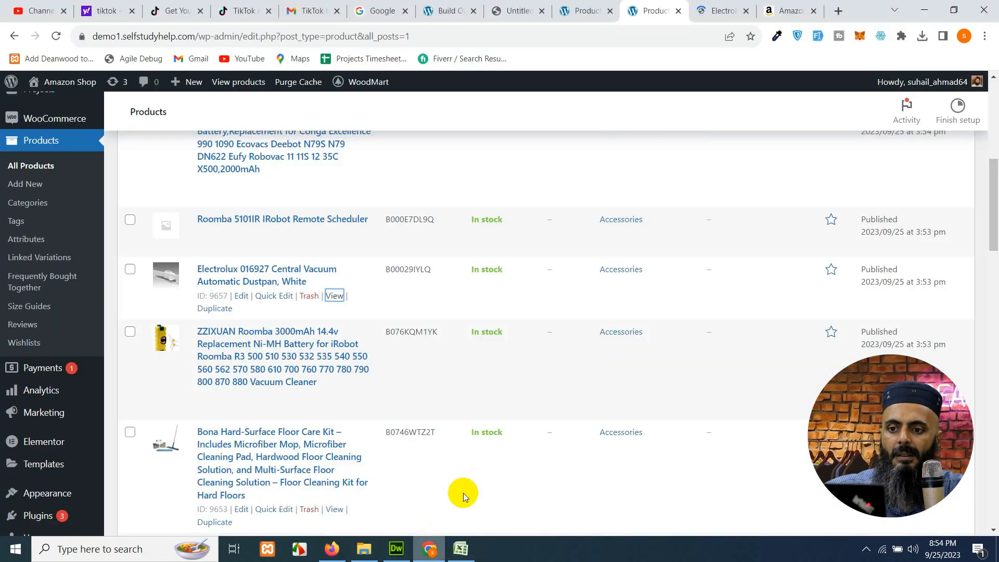
- Examine the imported Electrolux dustpan's store page, including its title, bullet description, SKU, image, delivery options and specification area
{"action": "left_click", "coordinate": [711, 11]}
{"action": "scroll", "coordinate": [669, 275], "scroll_direction": "down", "scroll_amount": 3}
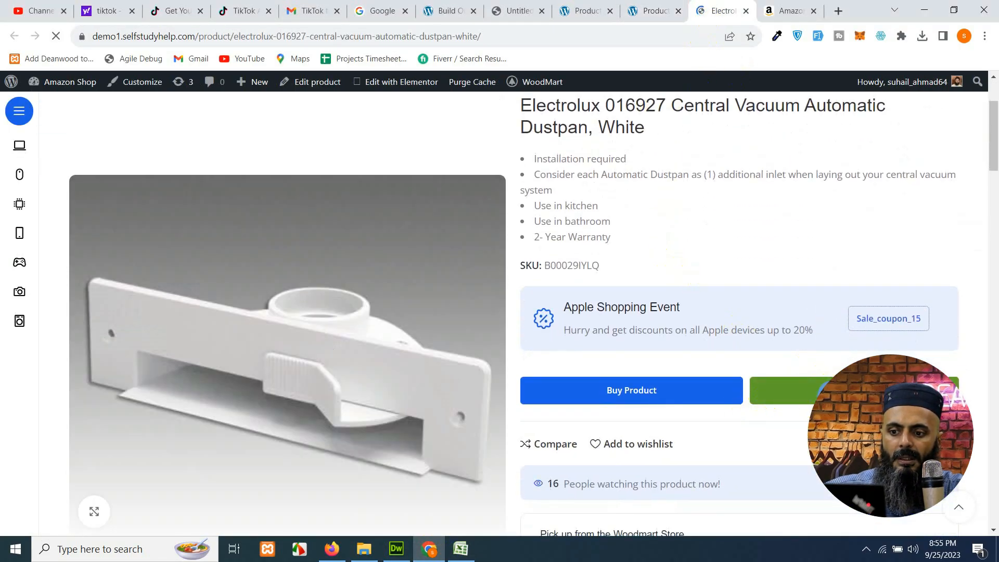
{"action": "scroll", "coordinate": [680, 335], "scroll_direction": "up", "scroll_amount": 3}
{"action": "left_click_drag", "start_coordinate": [523, 235], "coordinate": [696, 255]}
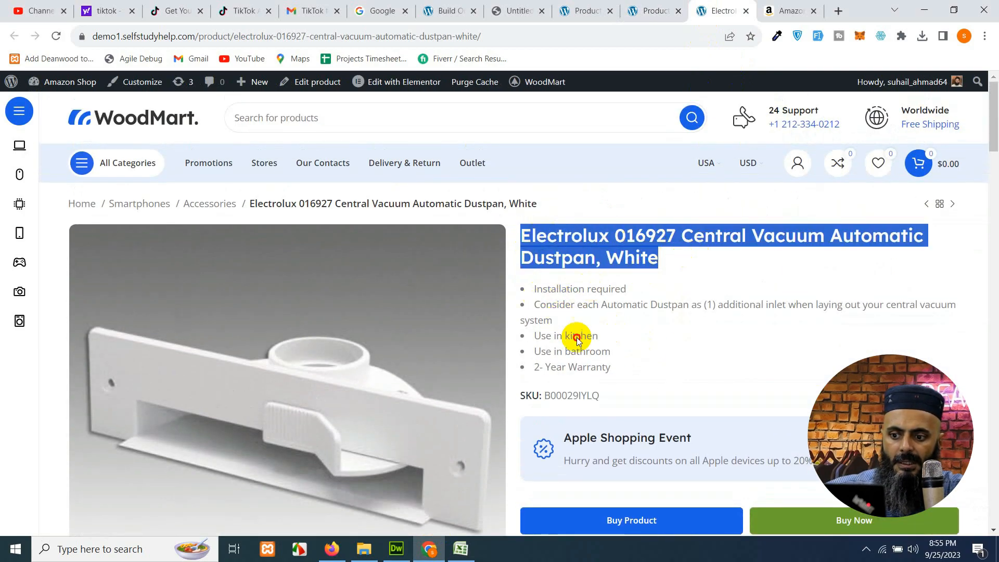
{"action": "scroll", "coordinate": [607, 371], "scroll_direction": "down", "scroll_amount": 5}
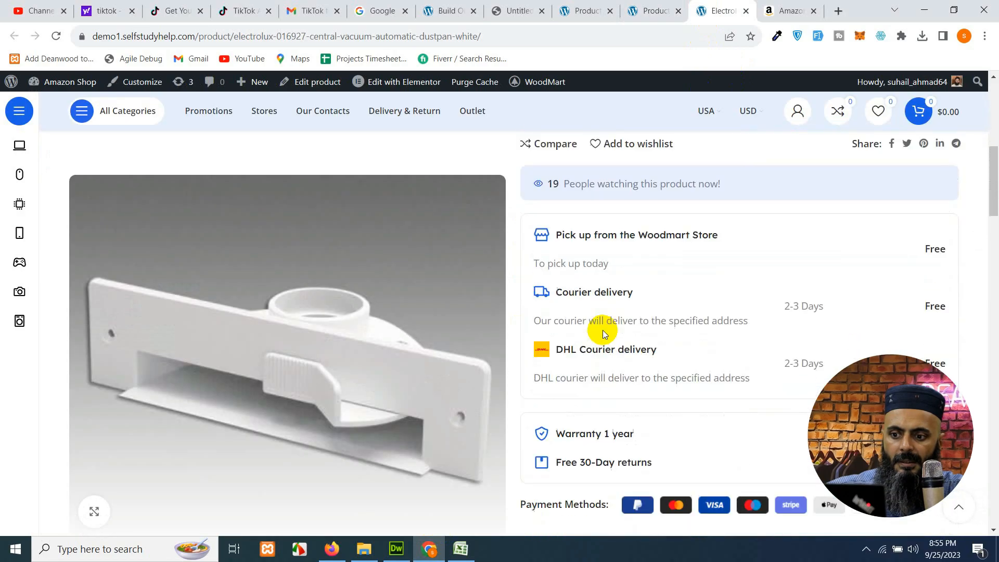
{"action": "scroll", "coordinate": [641, 328], "scroll_direction": "down", "scroll_amount": 3}
{"action": "scroll", "coordinate": [555, 310], "scroll_direction": "up", "scroll_amount": 8}
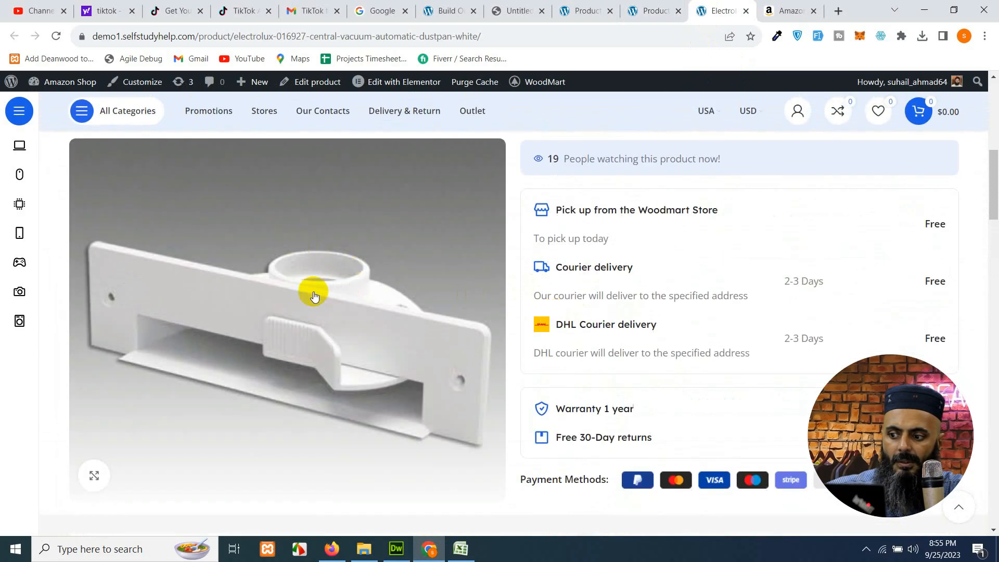
{"action": "scroll", "coordinate": [334, 307], "scroll_direction": "down", "scroll_amount": 7}
{"action": "scroll", "coordinate": [291, 291], "scroll_direction": "down", "scroll_amount": 3}
- Follow the dustpan's Buy Product link to Amazon and select the affiliate tag parameter in the page's URL
{"action": "scroll", "coordinate": [746, 297], "scroll_direction": "up", "scroll_amount": 10}
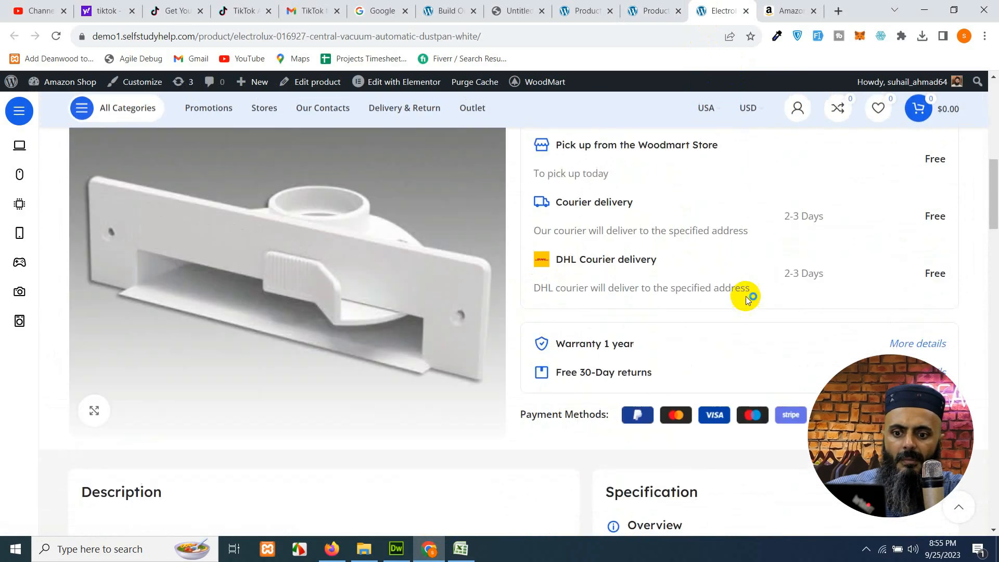
{"action": "scroll", "coordinate": [793, 286], "scroll_direction": "down", "scroll_amount": 1}
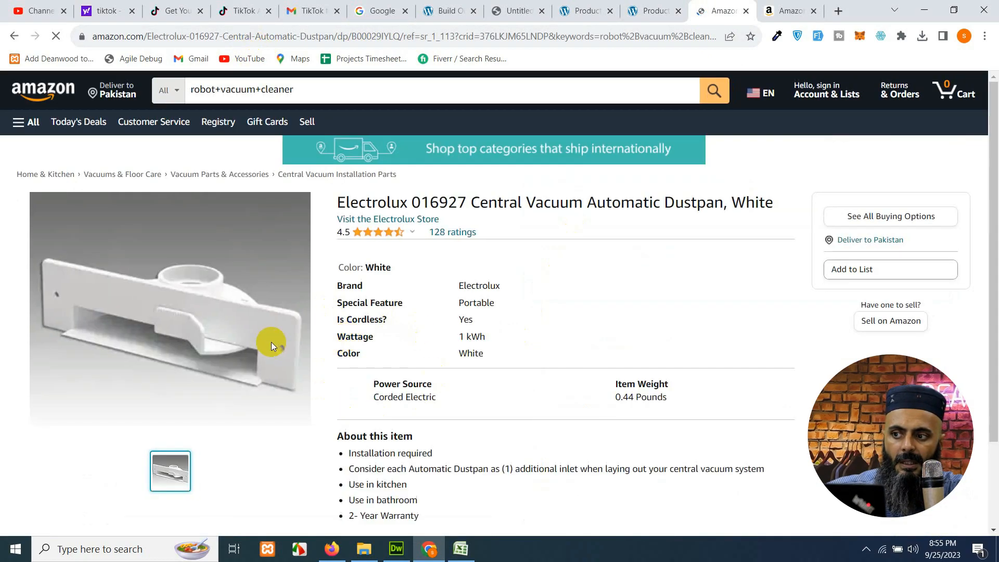
{"action": "left_click", "coordinate": [312, 36]}
{"action": "left_click_drag", "start_coordinate": [357, 36], "coordinate": [775, 37]}
{"action": "left_click", "coordinate": [639, 36]}
{"action": "left_click_drag", "start_coordinate": [690, 39], "coordinate": [802, 38]}
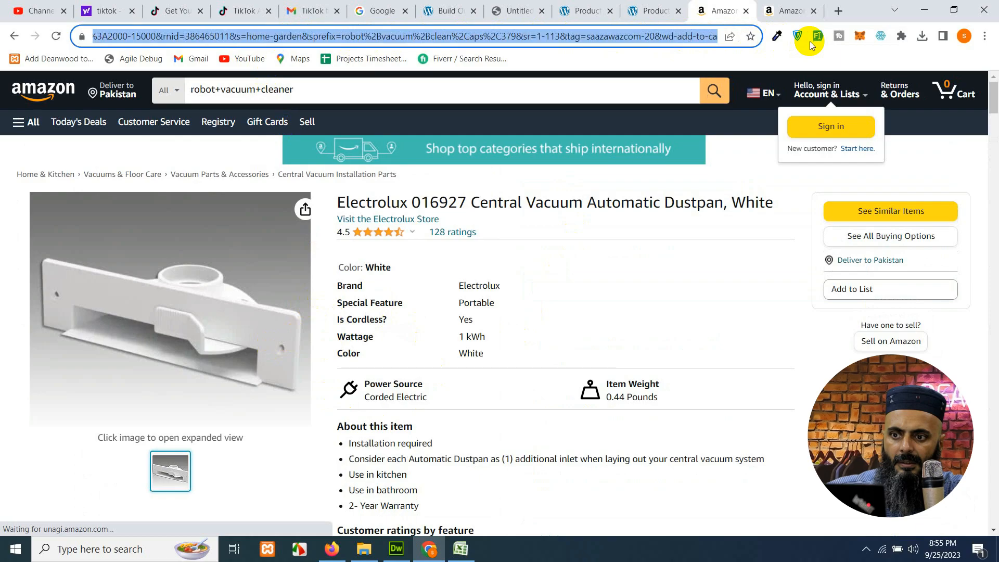
{"action": "left_click", "coordinate": [644, 39]}
{"action": "left_click_drag", "start_coordinate": [568, 40], "coordinate": [655, 38]}
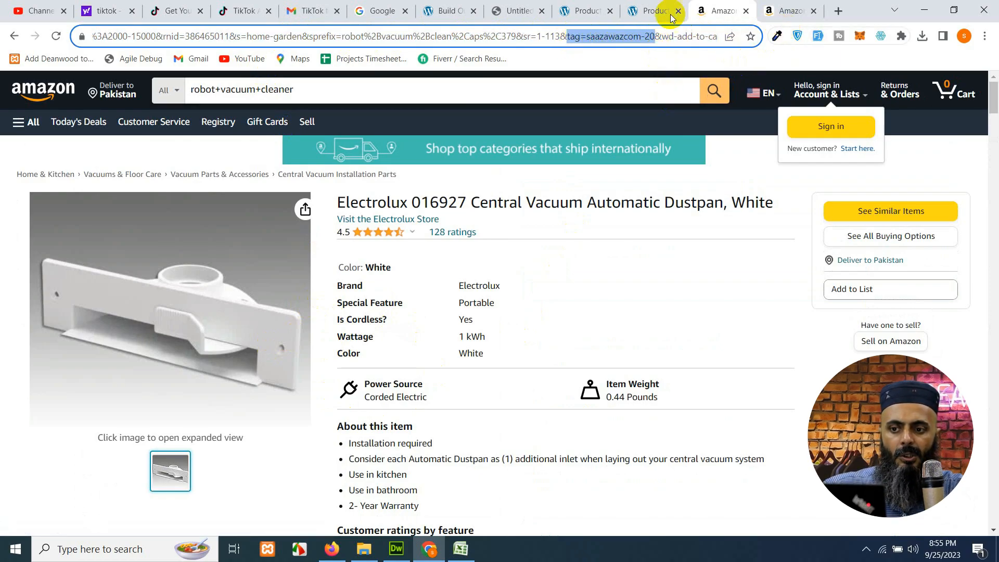
- Reload the Amazon dustpan page from its tagged URL and switch to the Shark vacuum tab with Web Scraper open
{"action": "key", "text": "Return"}
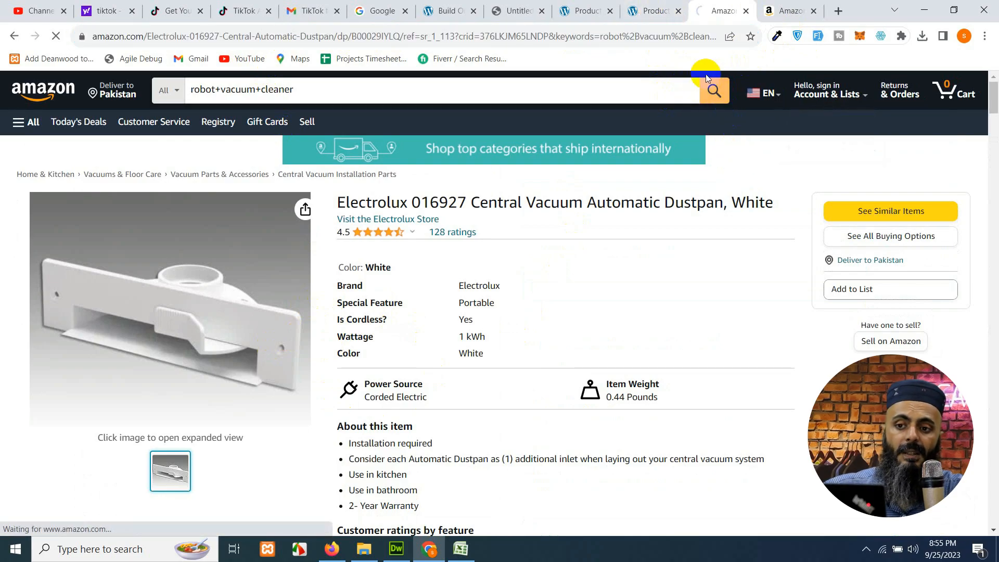
{"action": "left_click", "coordinate": [780, 12]}
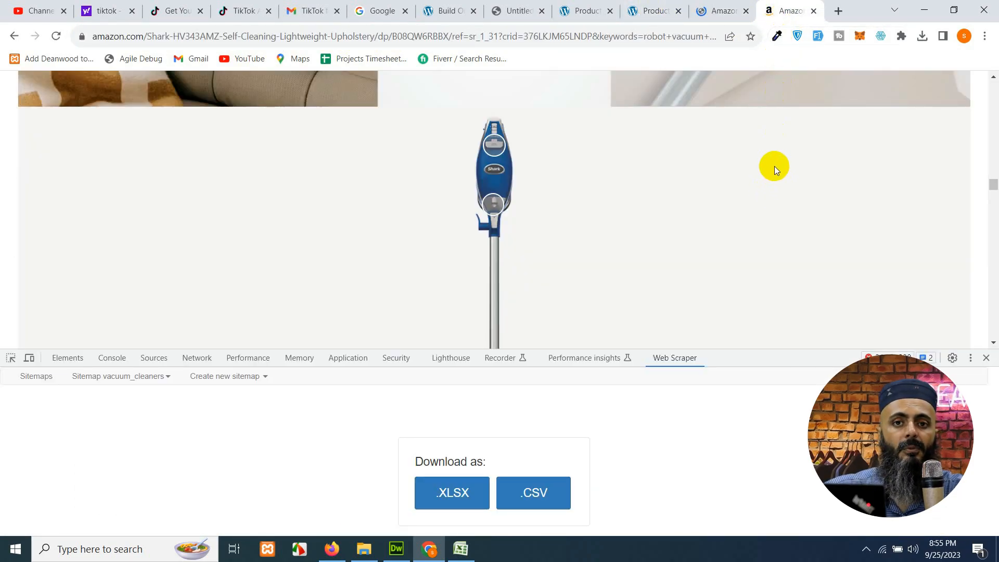